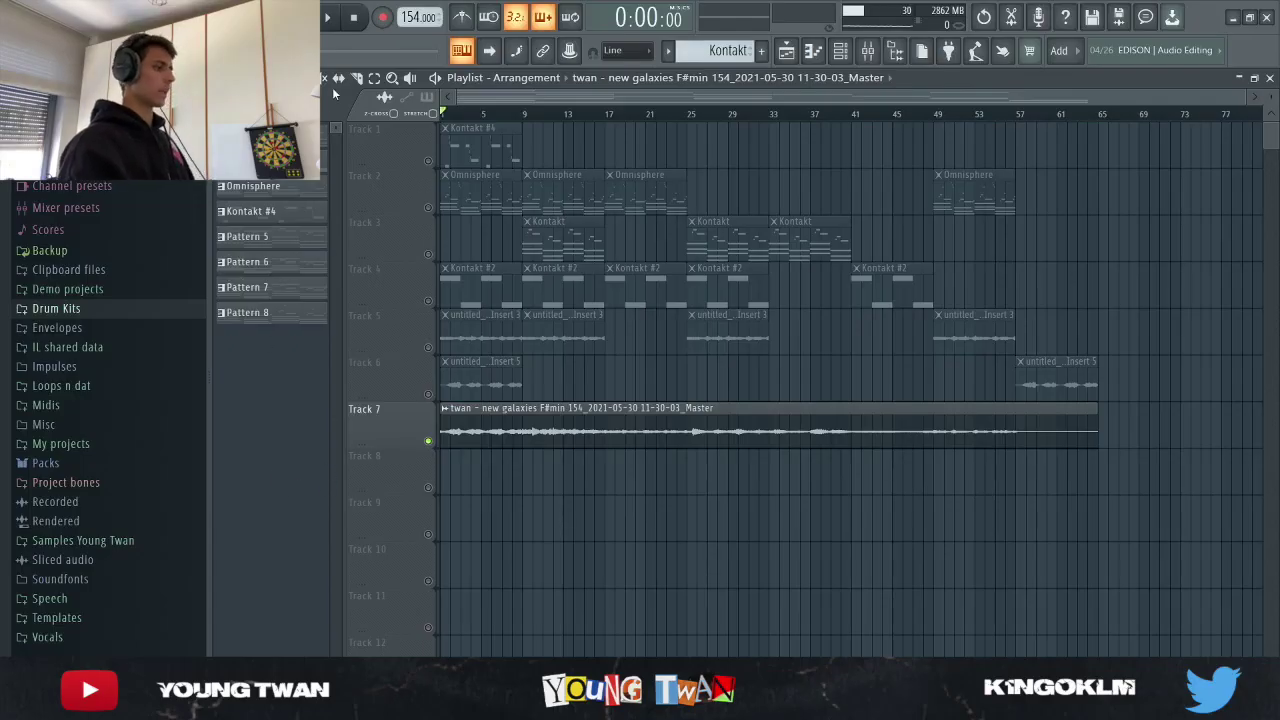
# Play and stop the arrangement, then show the channel rack and nudge the Kontakt window aside.
pyautogui.click(333, 19)
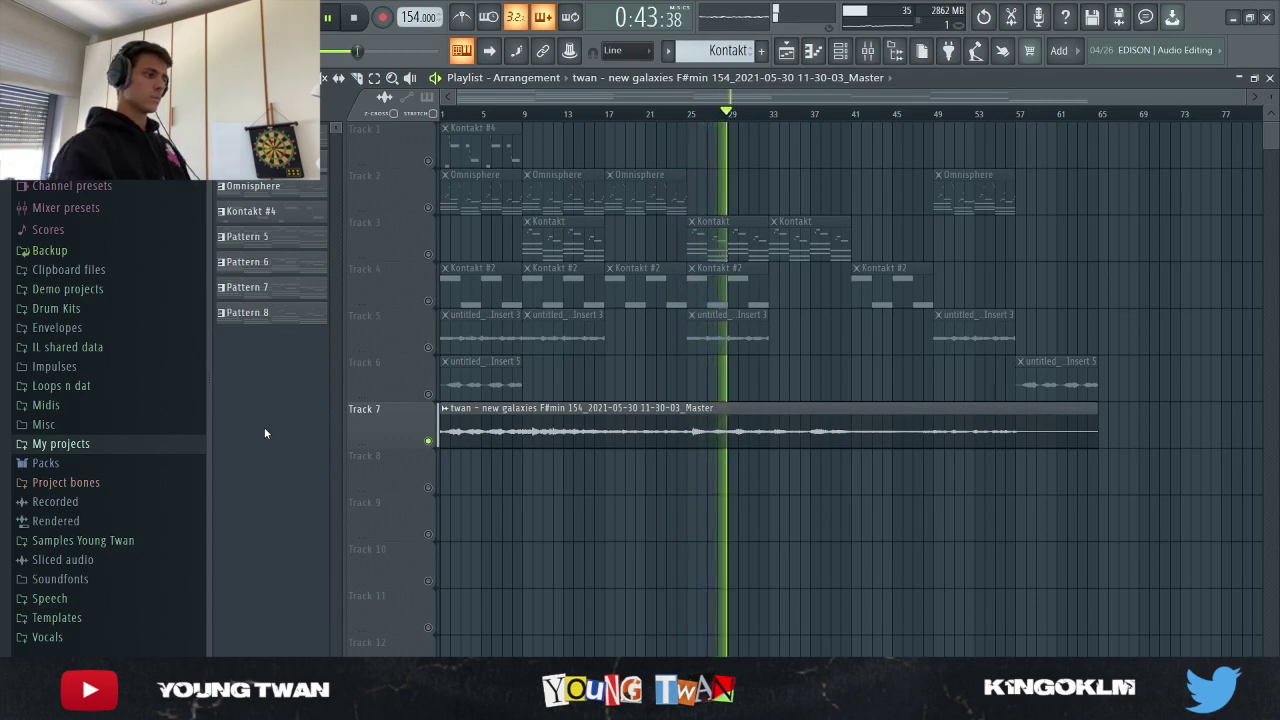
pyautogui.press('space')
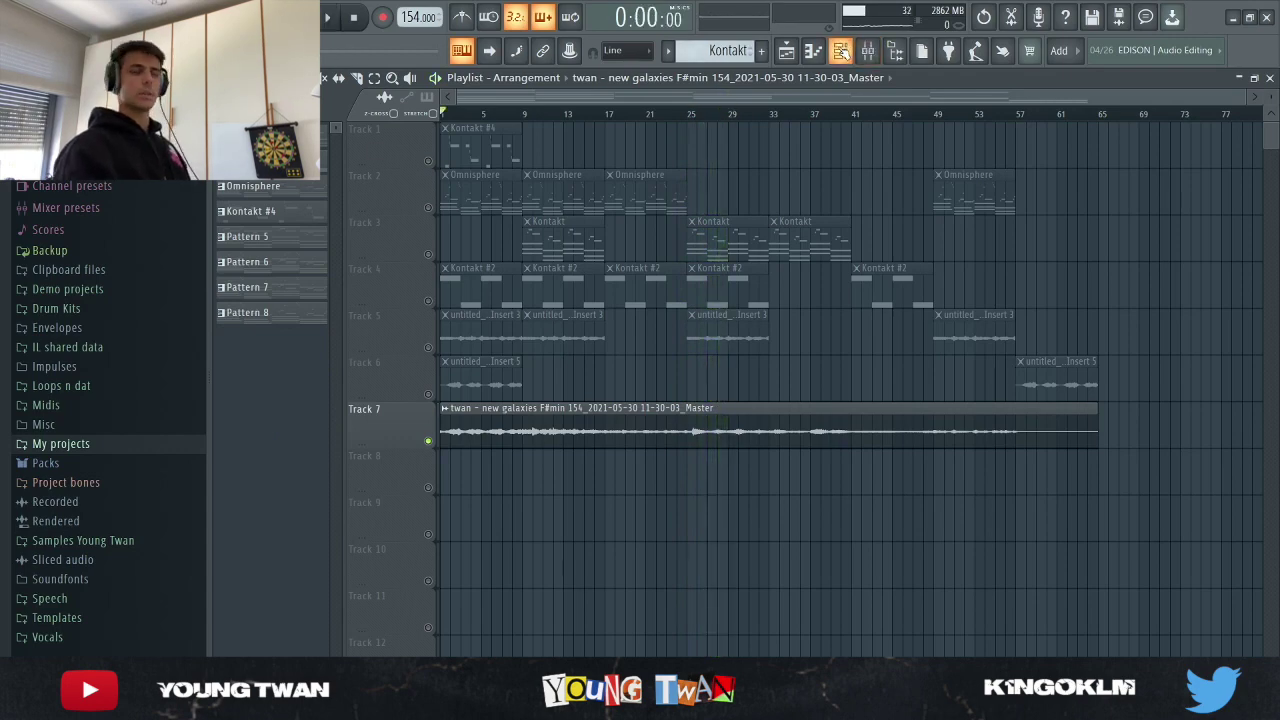
pyautogui.click(841, 52)
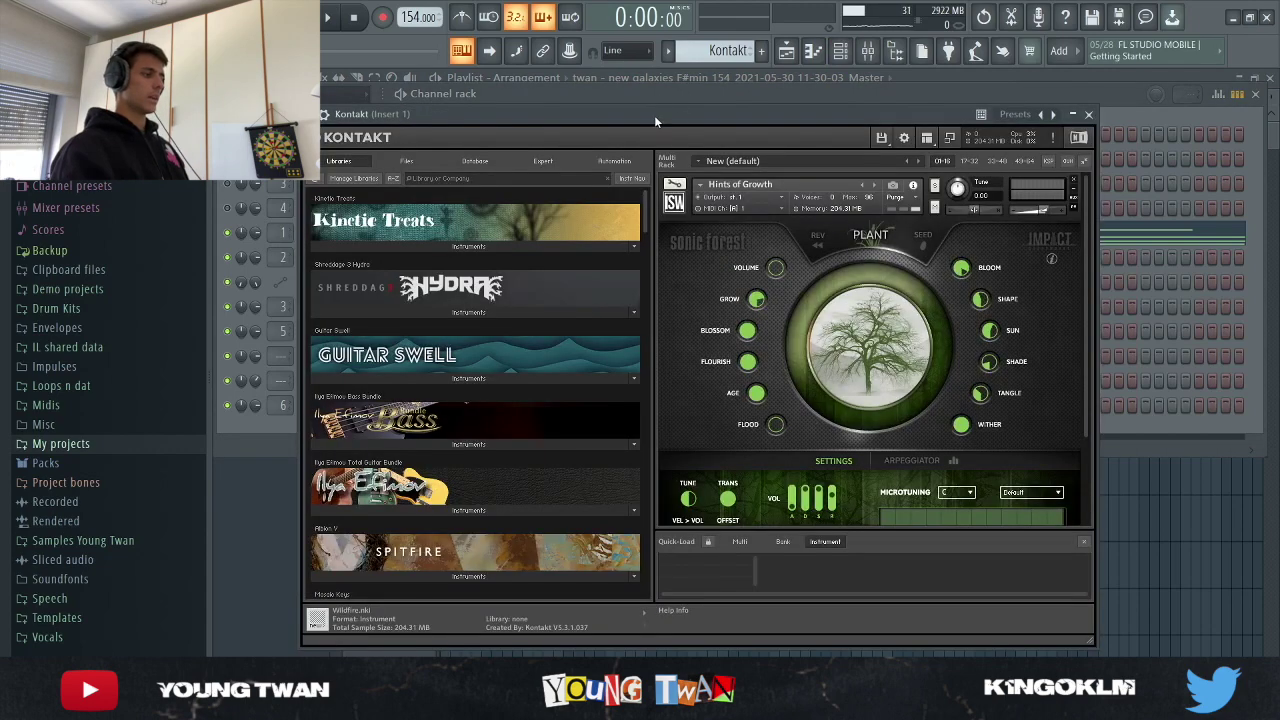
pyautogui.moveTo(655, 117); pyautogui.dragTo(669, 112)
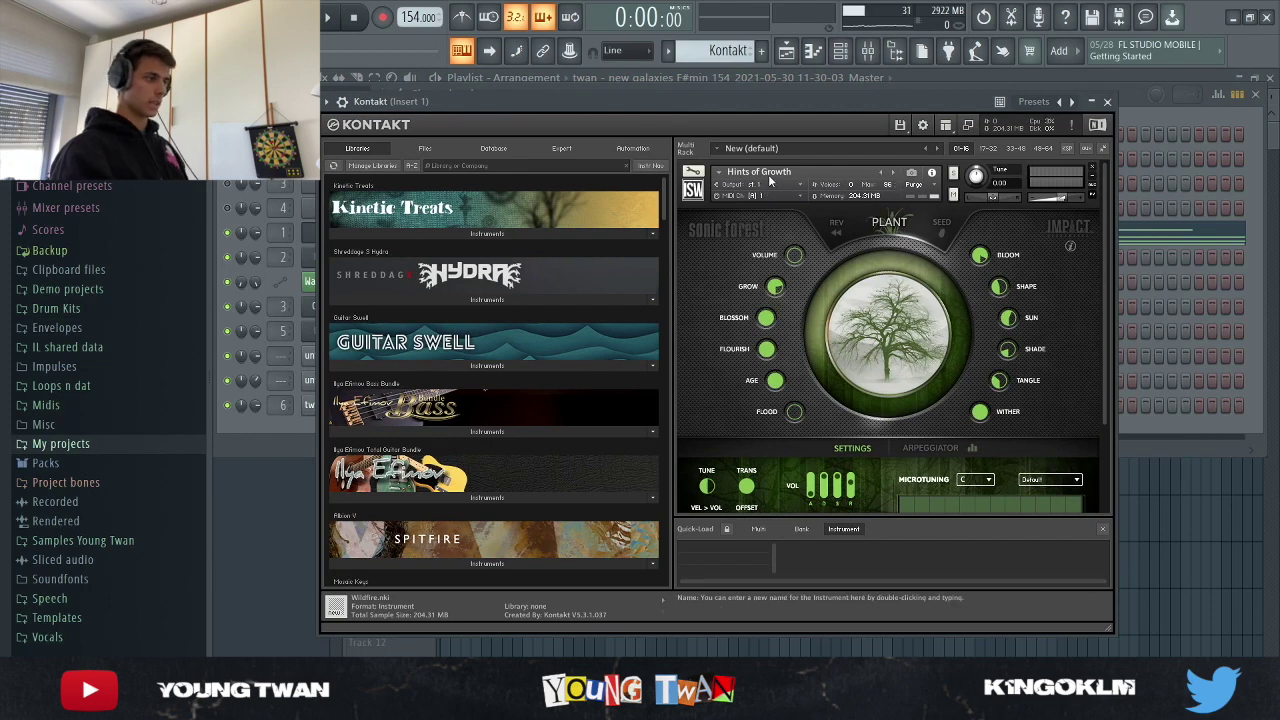
# Close the Kontakt instrument window and open the Kontakt chord pattern in the piano roll.
pyautogui.click(262, 420)
pyautogui.click(336, 231)
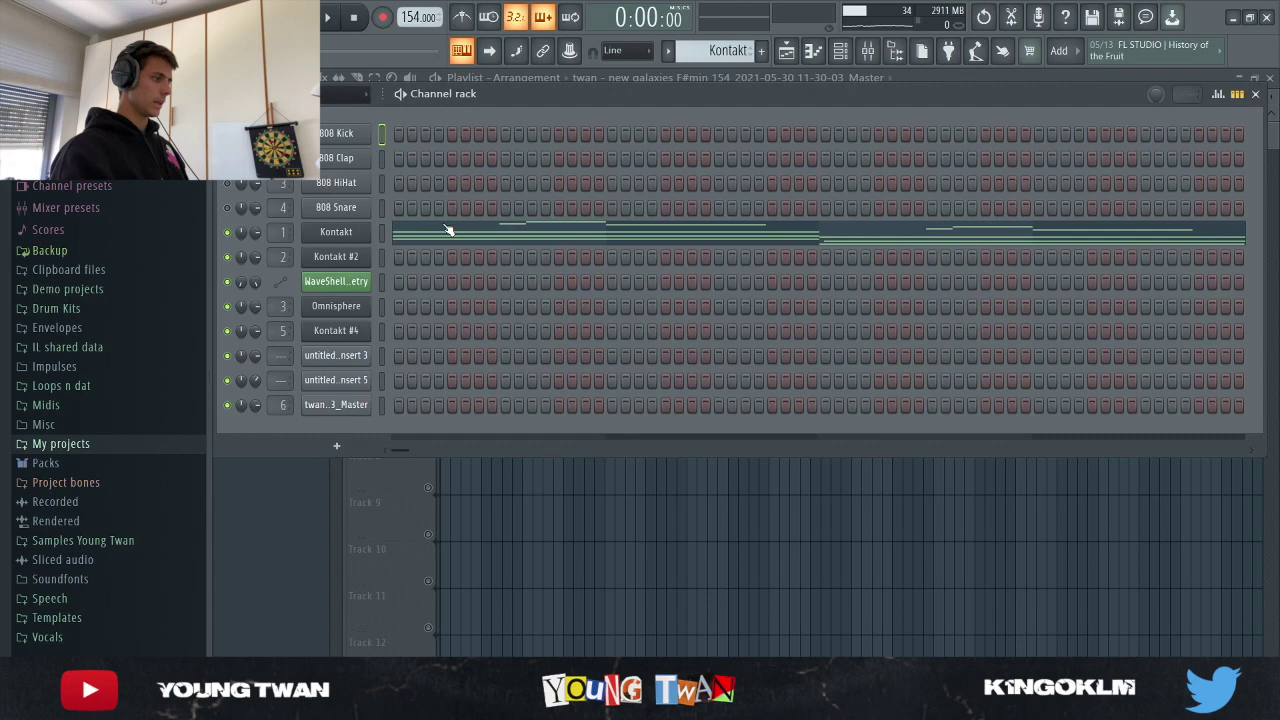
pyautogui.click(449, 232)
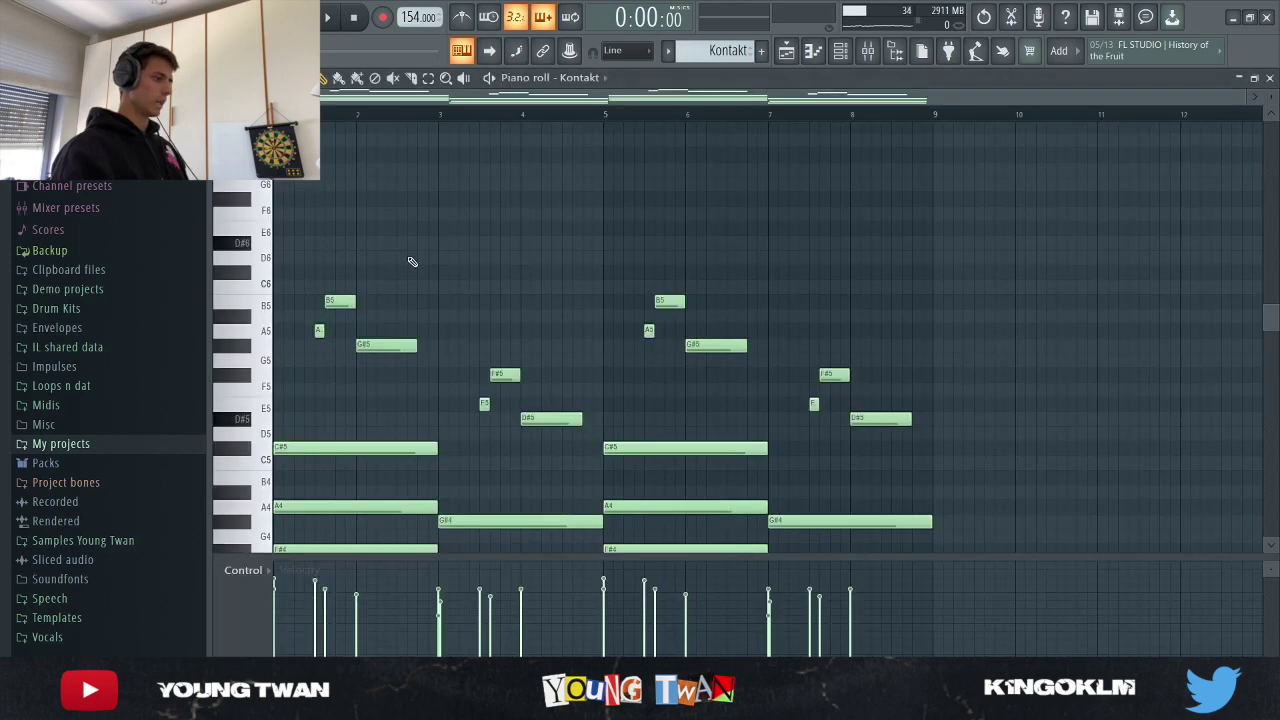
pyautogui.scroll(-4, 820, 237)
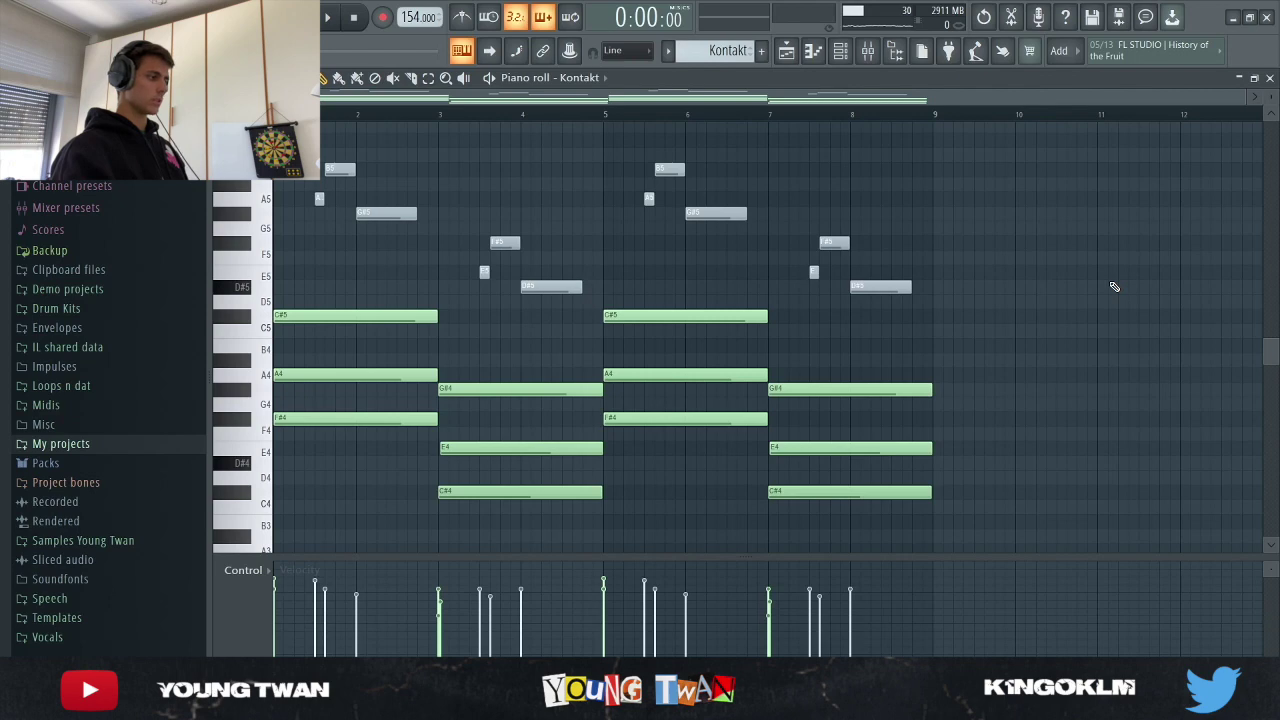
# Play the Kontakt chord pattern, stop it, and play it again from the start.
pyautogui.press('space')
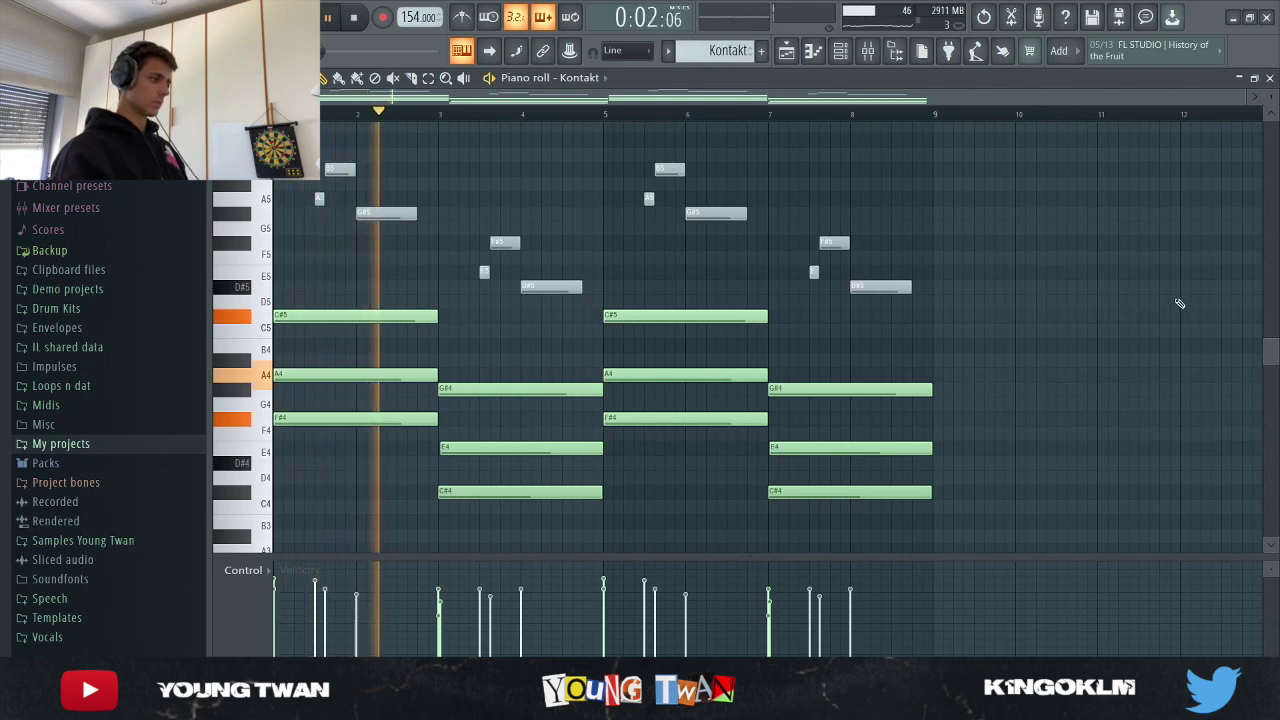
pyautogui.scroll(-1, 1180, 303)
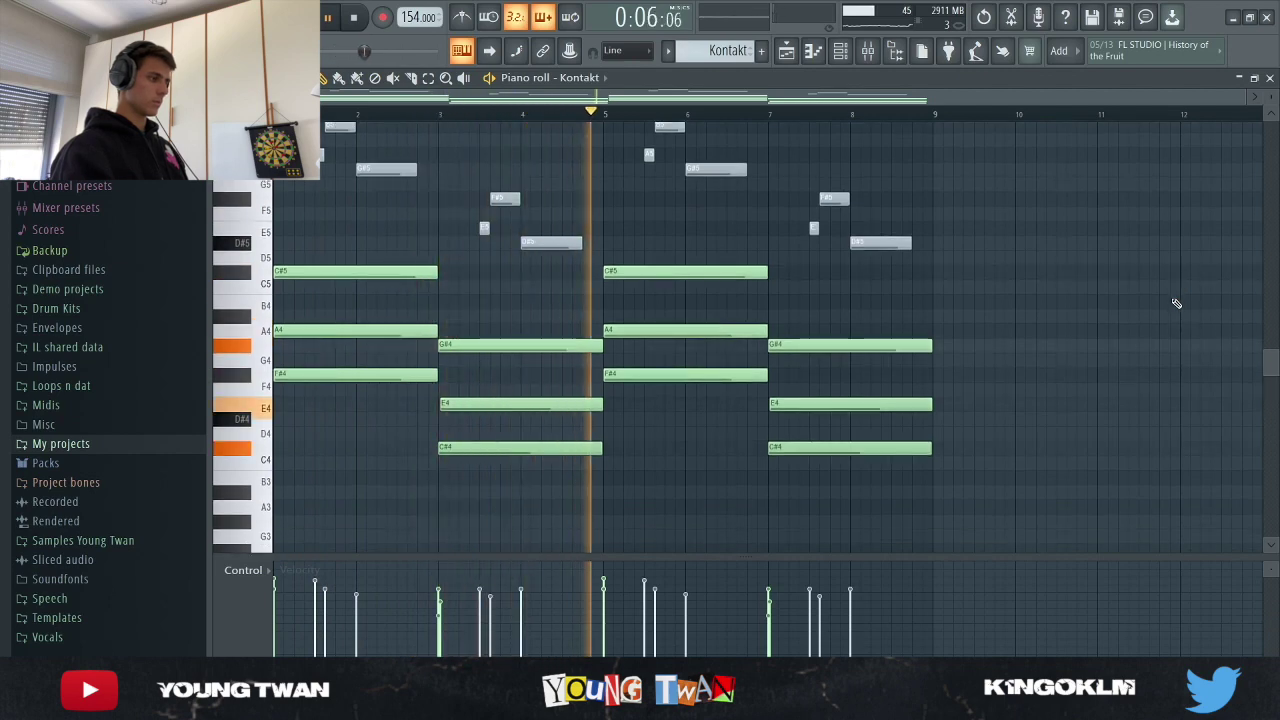
pyautogui.scroll(1, 1115, 308)
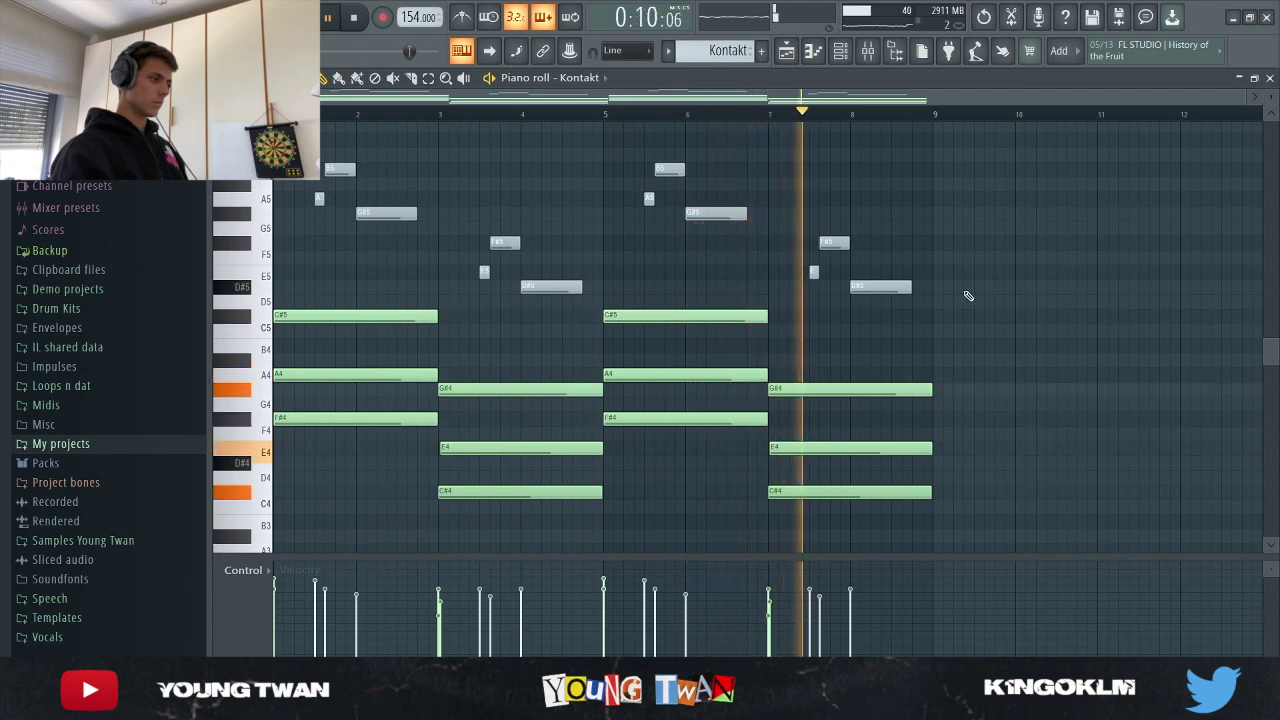
pyautogui.press('space')
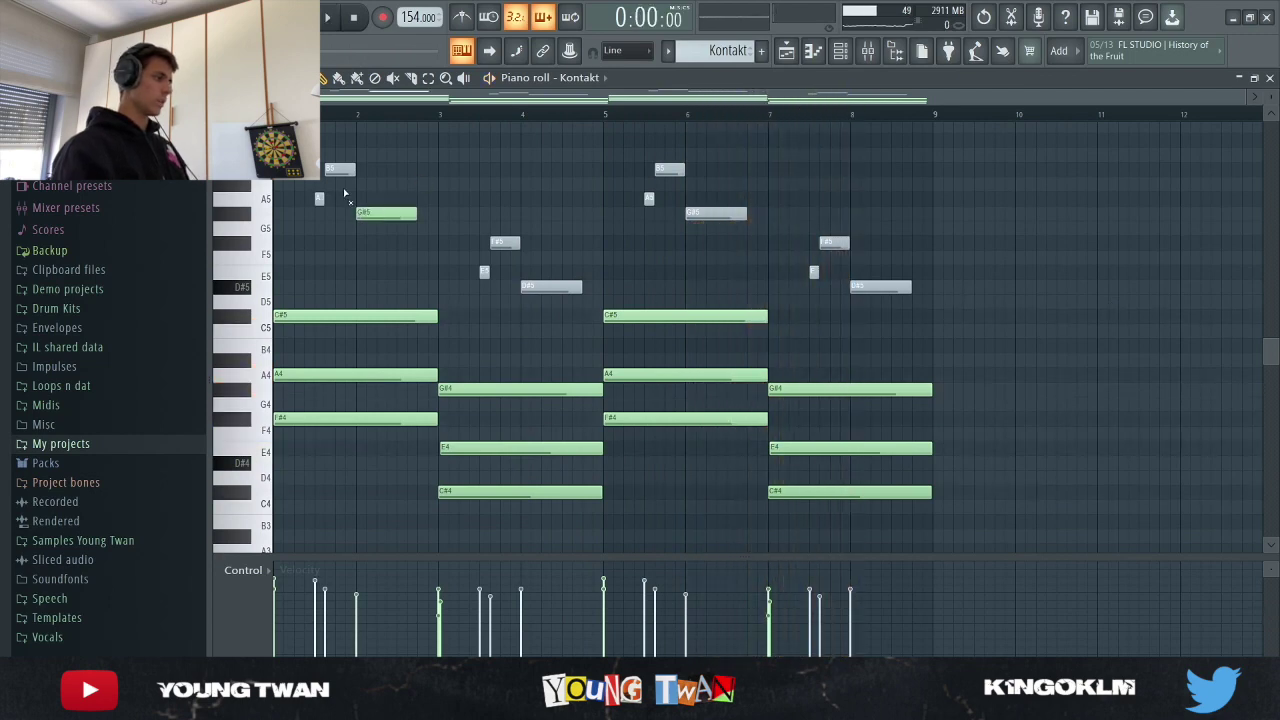
pyautogui.scroll(1, 610, 203)
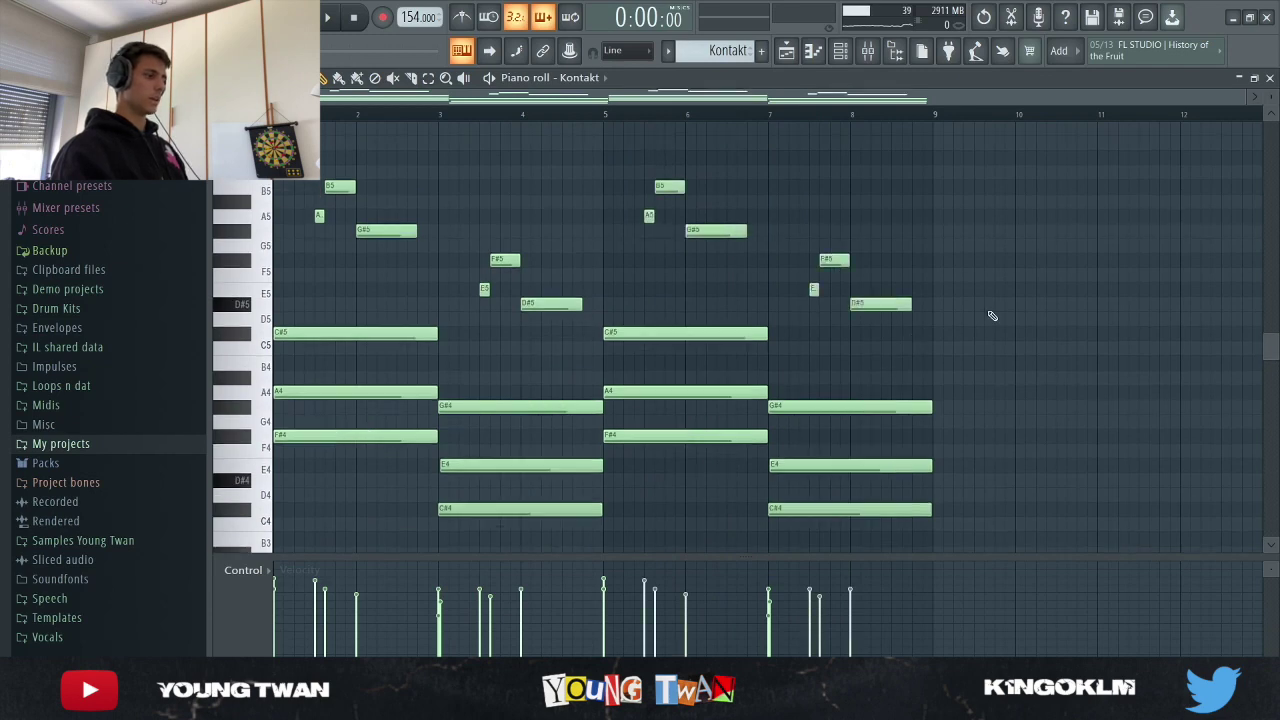
pyautogui.press('space')
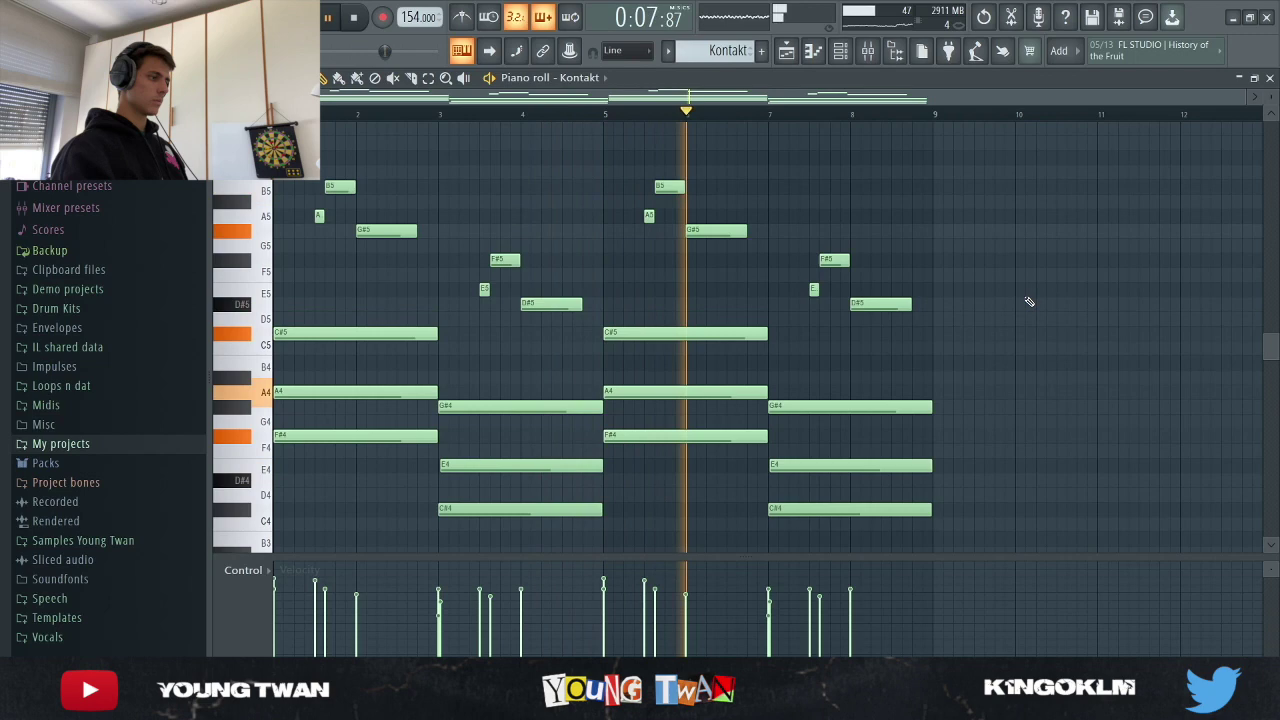
pyautogui.scroll(-1, 1054, 314)
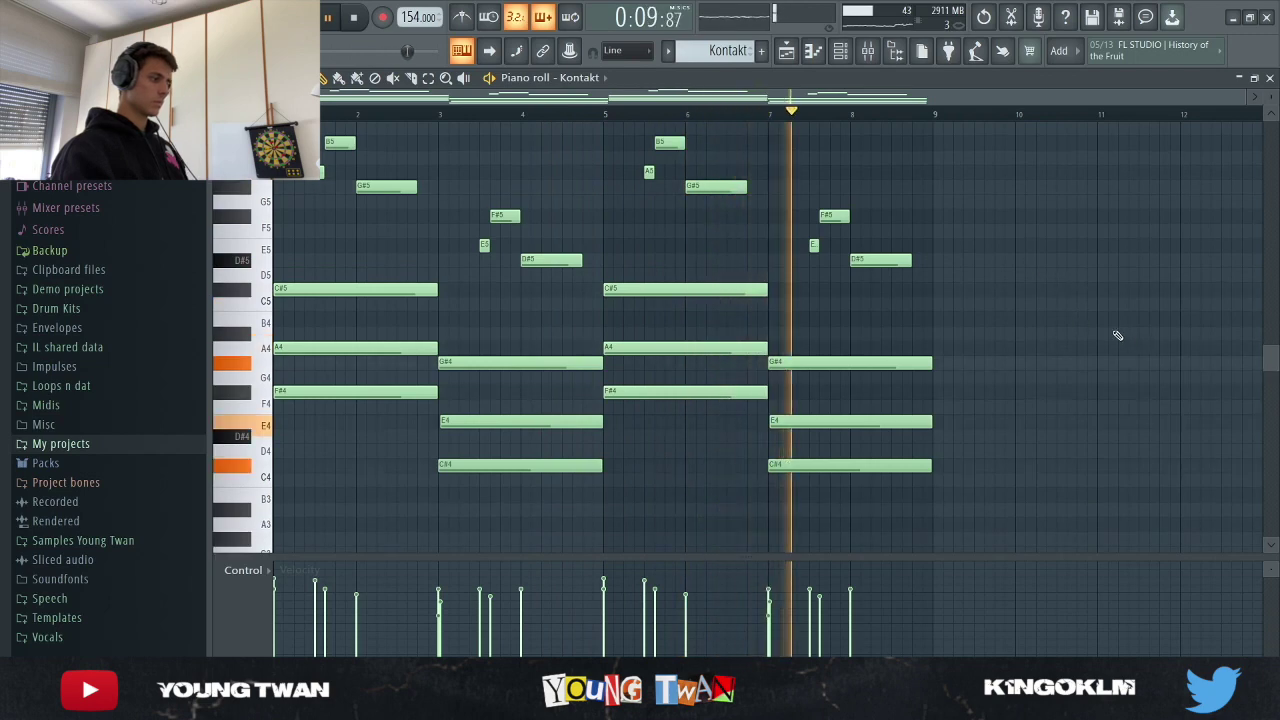
# Stop playback and inspect Insert 1's first Parametric EQ and Ghz Wow Control 3 in the mixer.
pyautogui.click(862, 53)
pyautogui.press('space')
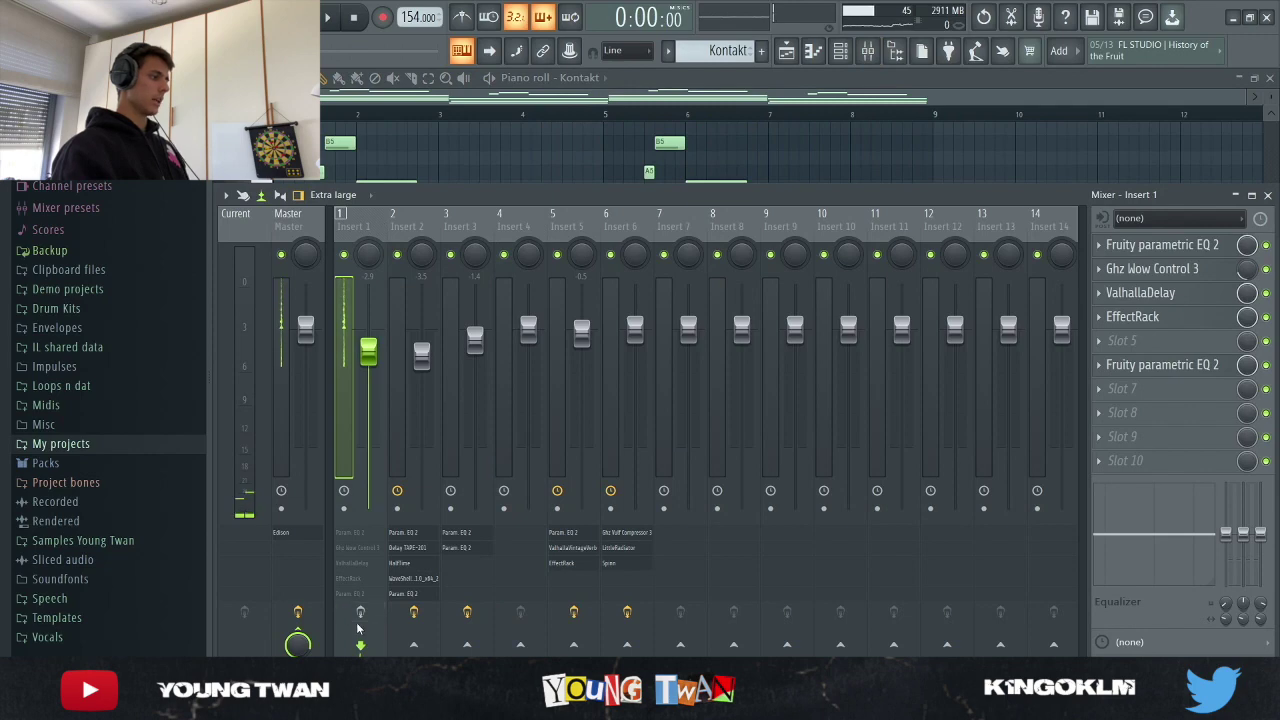
pyautogui.click(1142, 246)
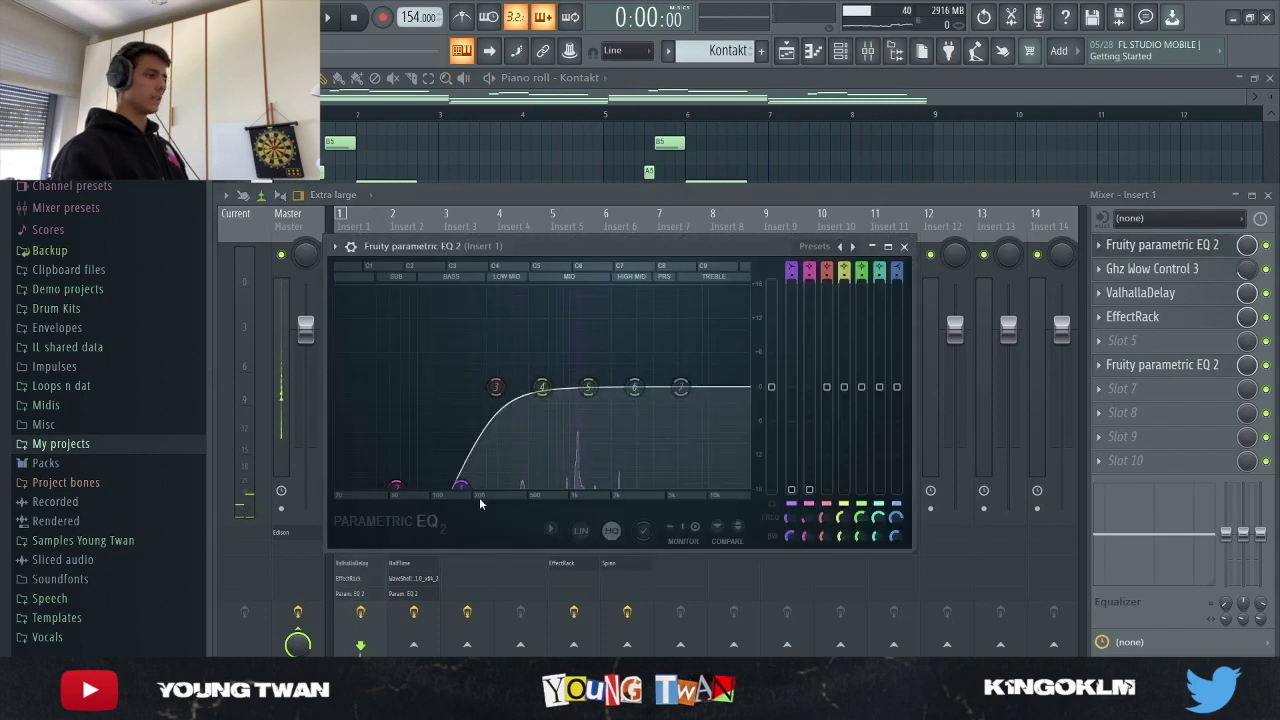
pyautogui.click(904, 247)
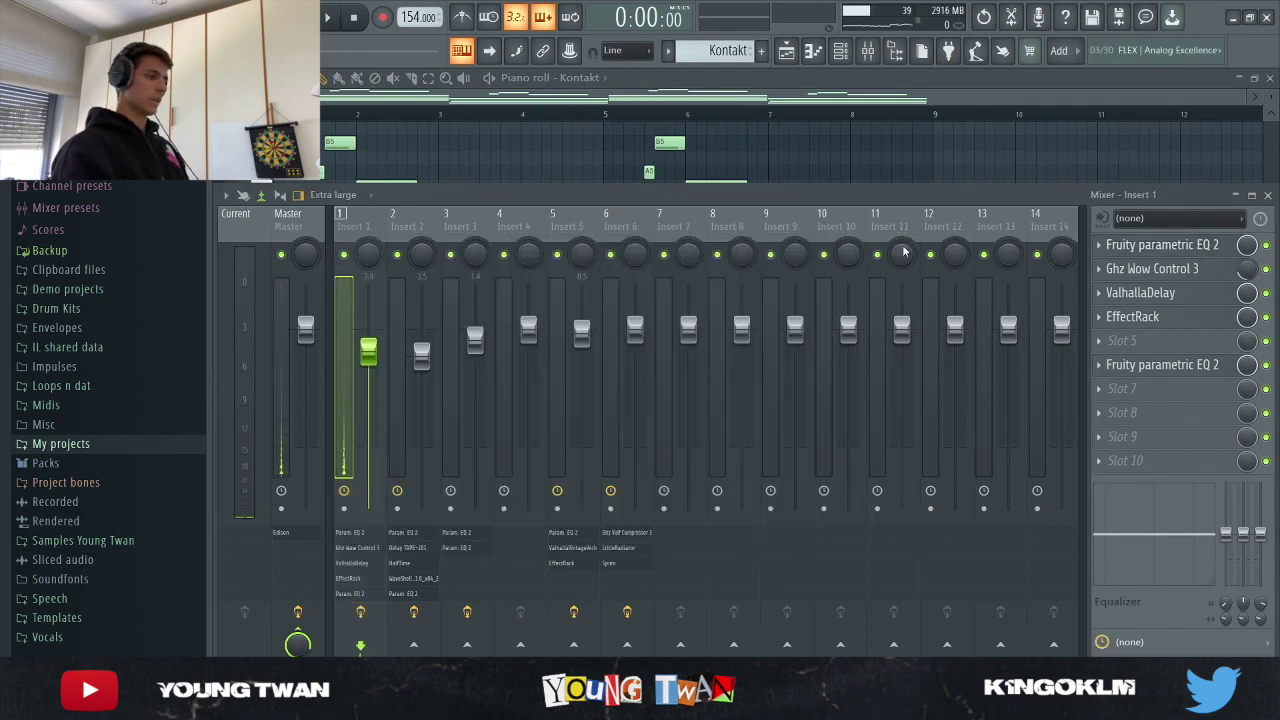
pyautogui.click(1150, 270)
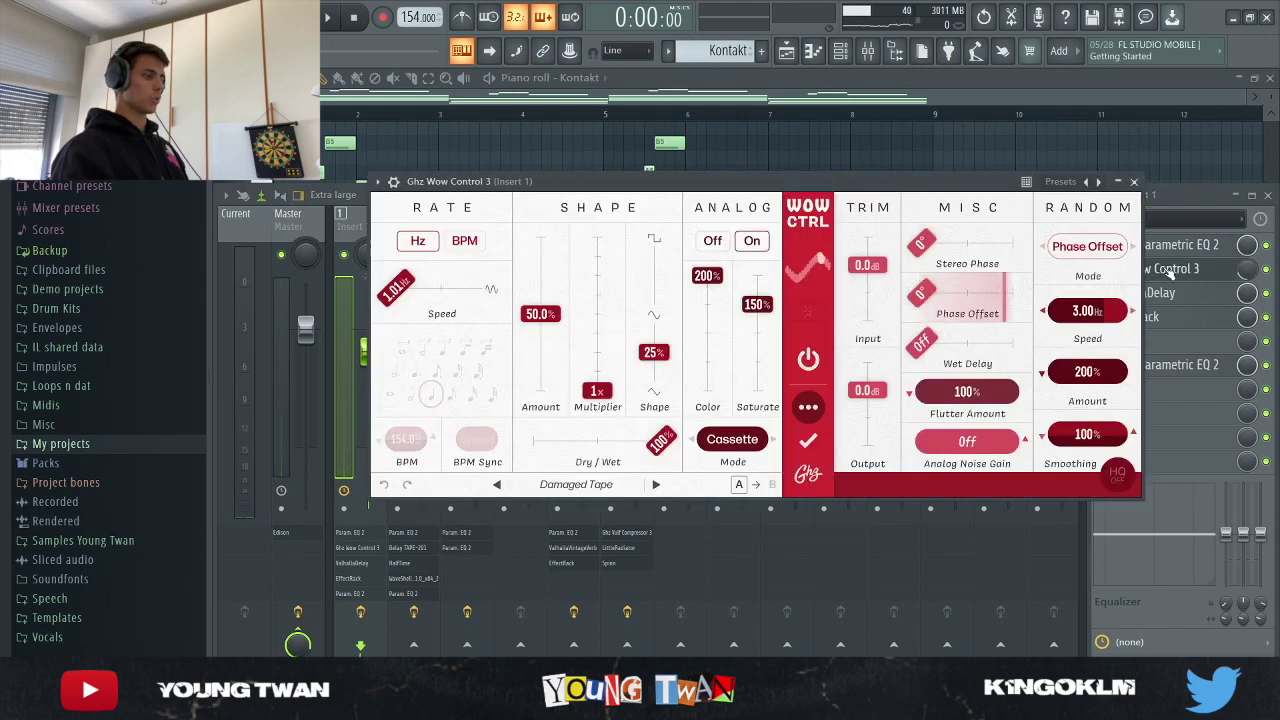
pyautogui.click(1167, 272)
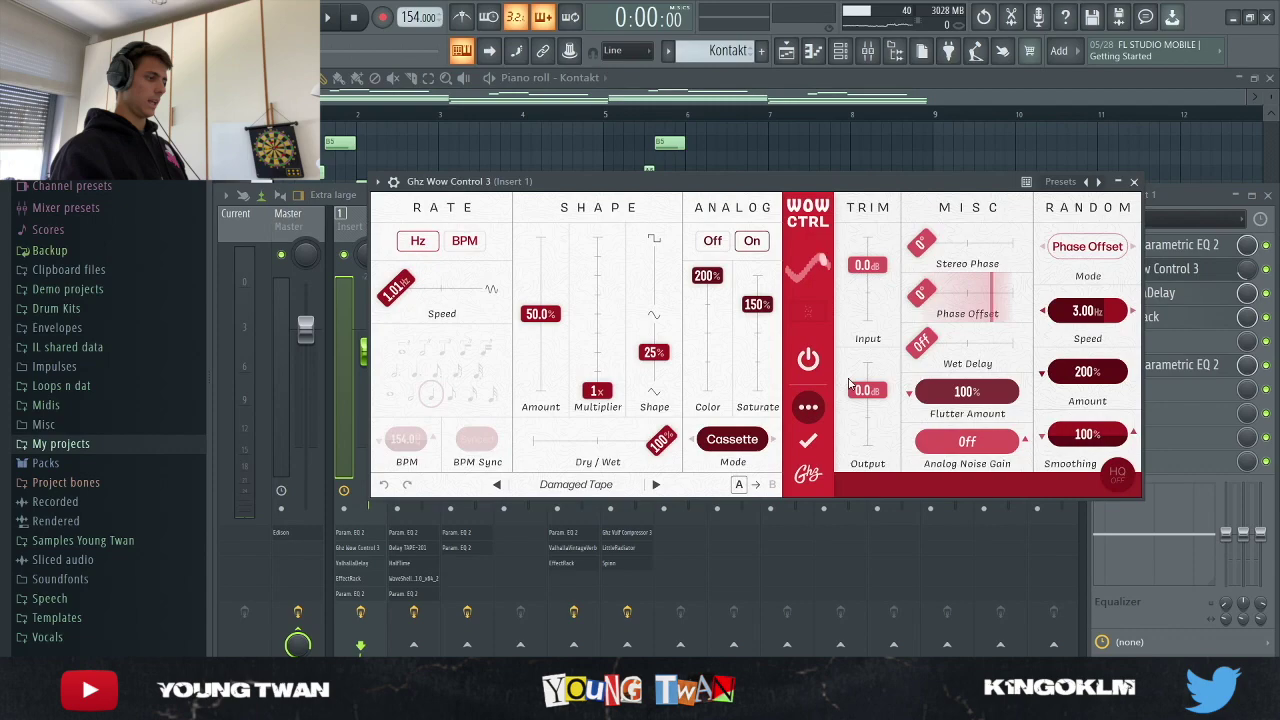
pyautogui.click(1134, 181)
# Inspect ValhallaDelay, EffectRack and the second Parametric EQ on Insert 1.
pyautogui.click(1140, 292)
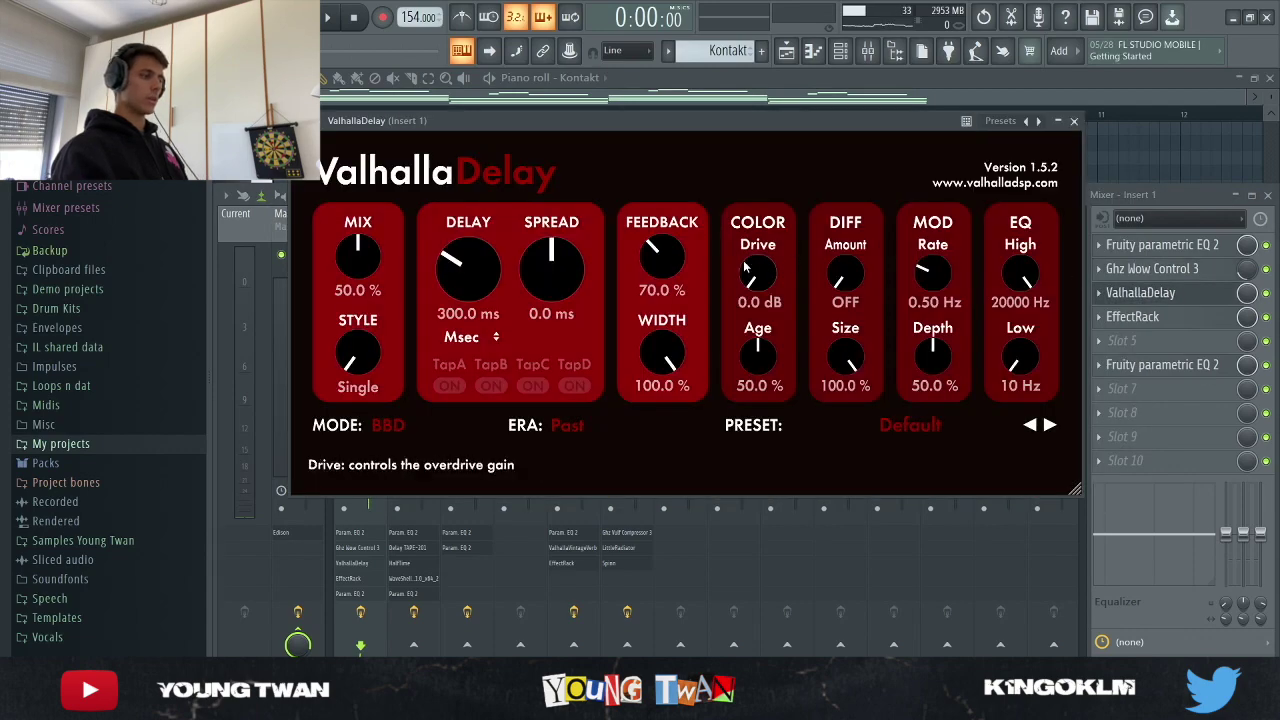
pyautogui.click(1140, 292)
pyautogui.click(1140, 317)
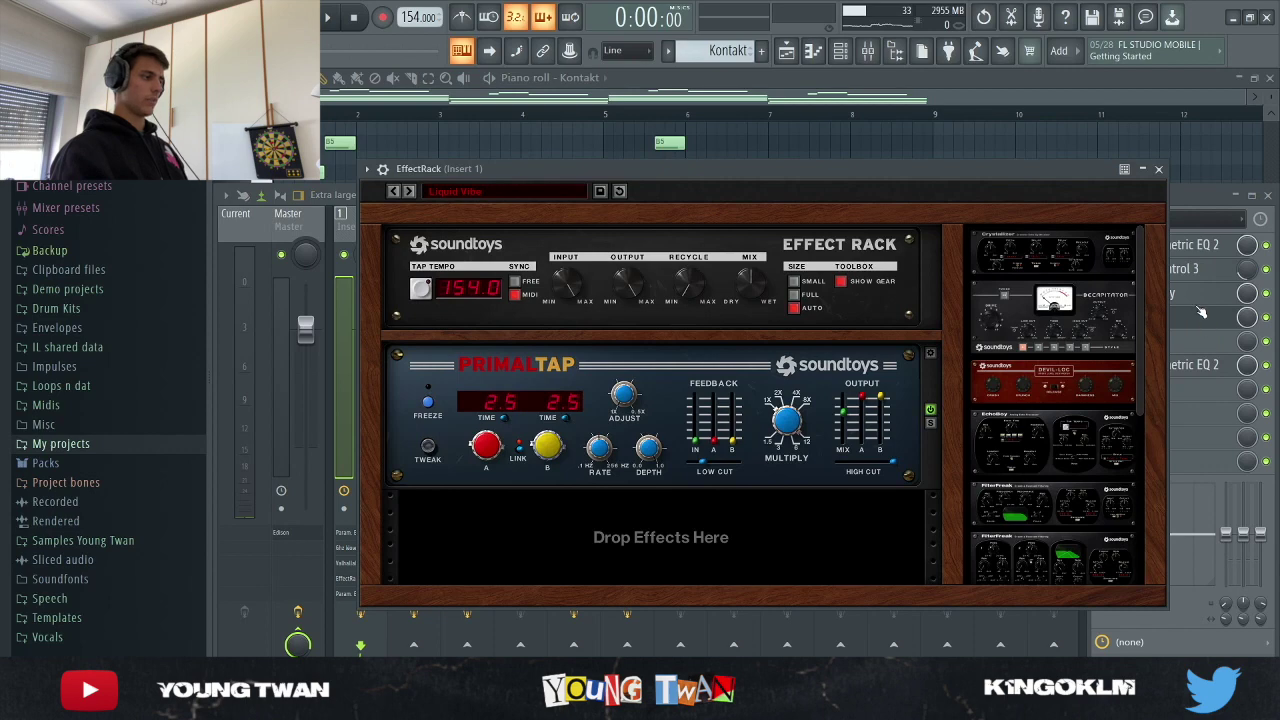
pyautogui.click(1218, 318)
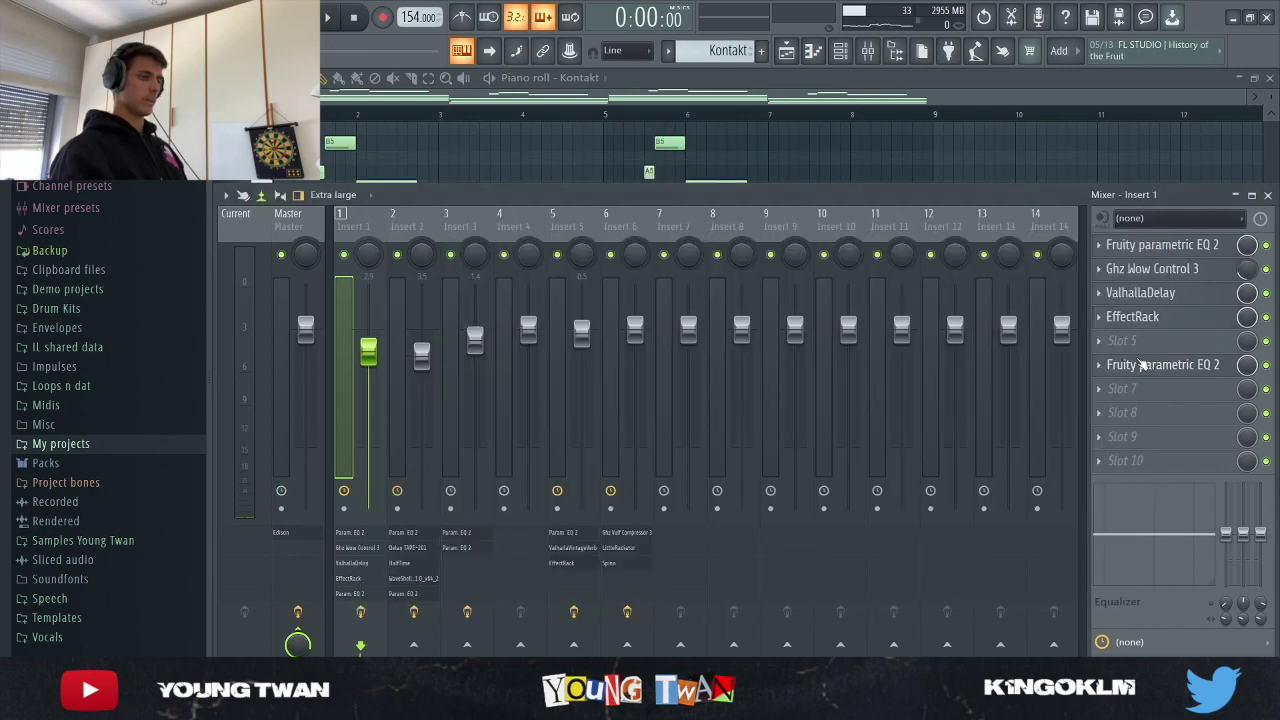
pyautogui.click(1157, 366)
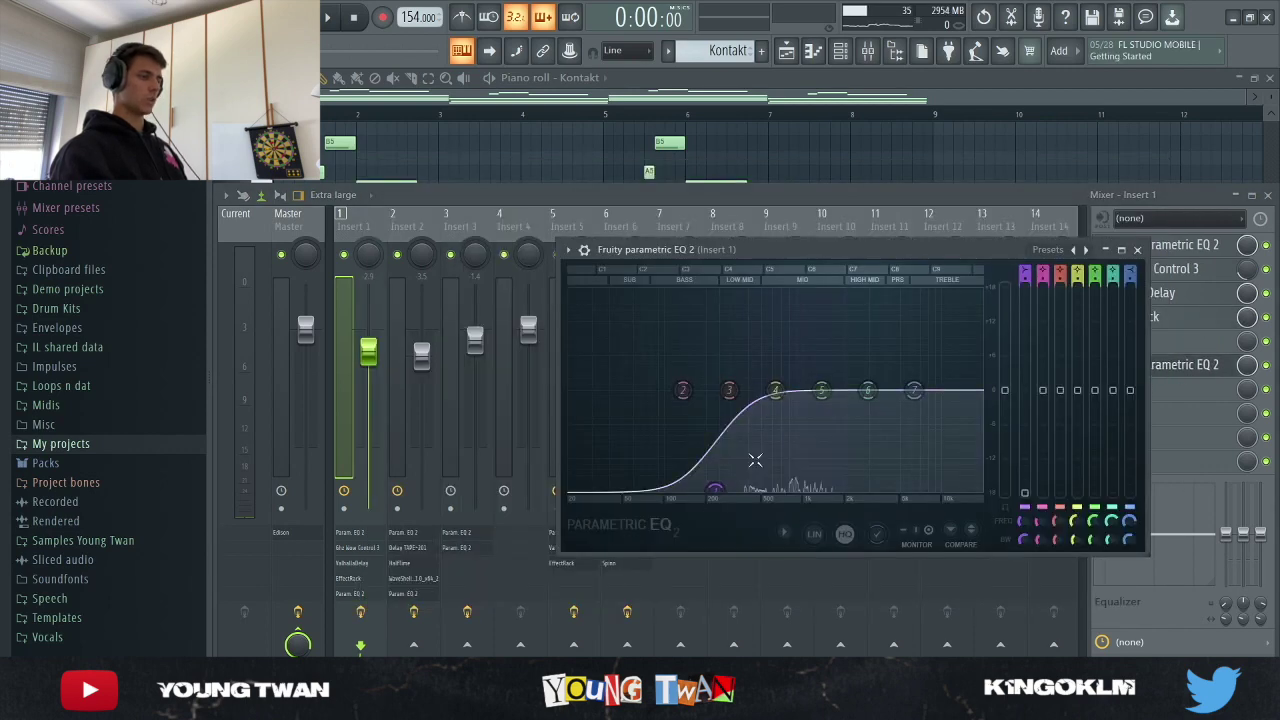
pyautogui.click(1137, 249)
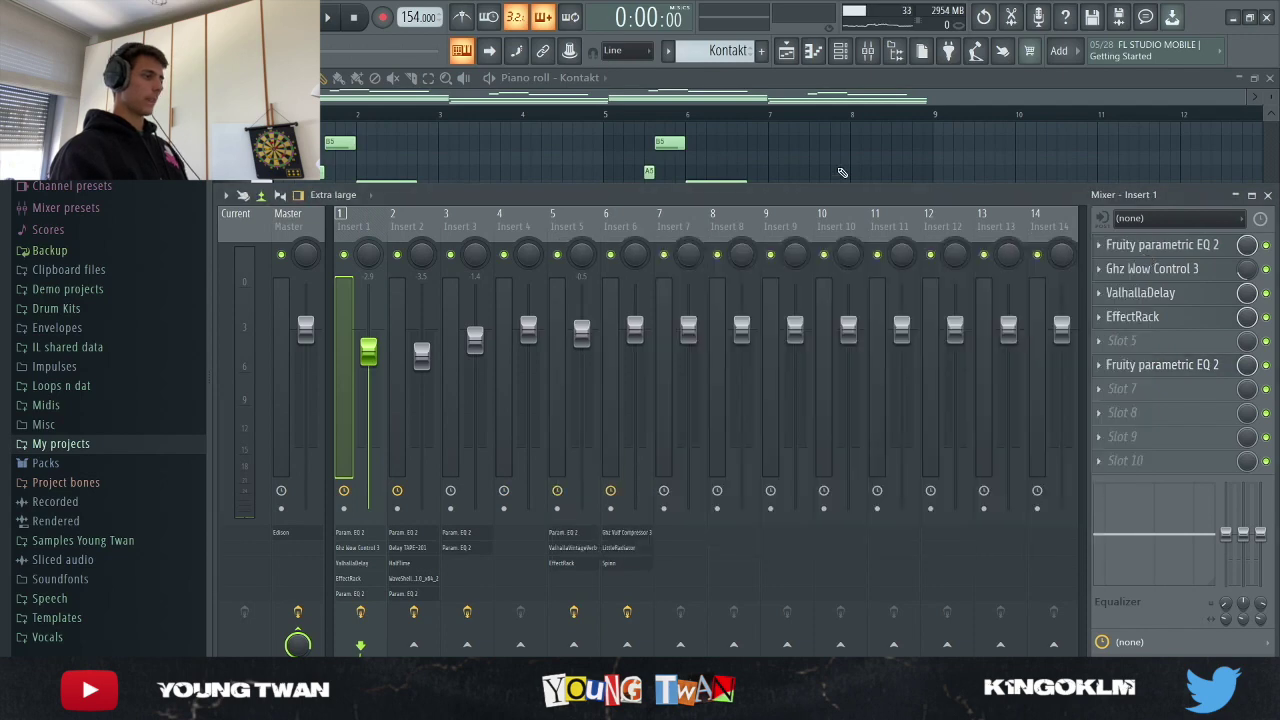
# Hide the mixer with F9 and replay the Kontakt chord pattern in the piano roll.
pyautogui.press('F9')
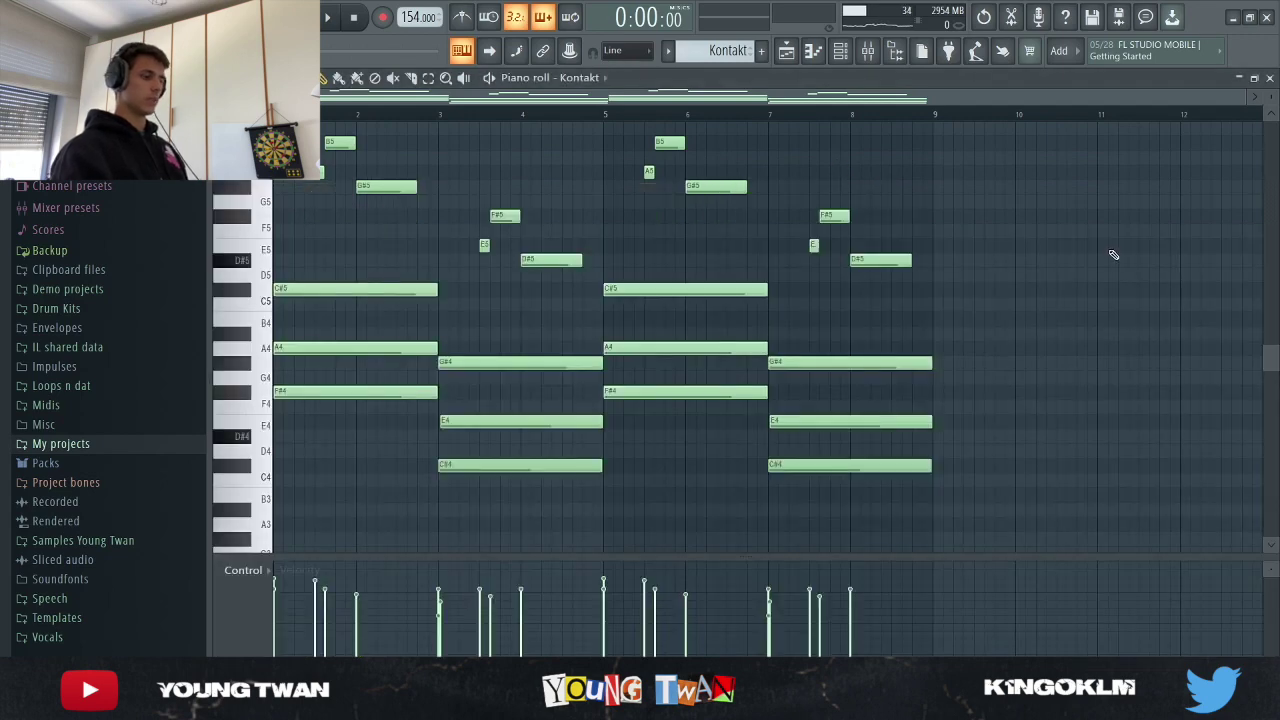
pyautogui.press('space')
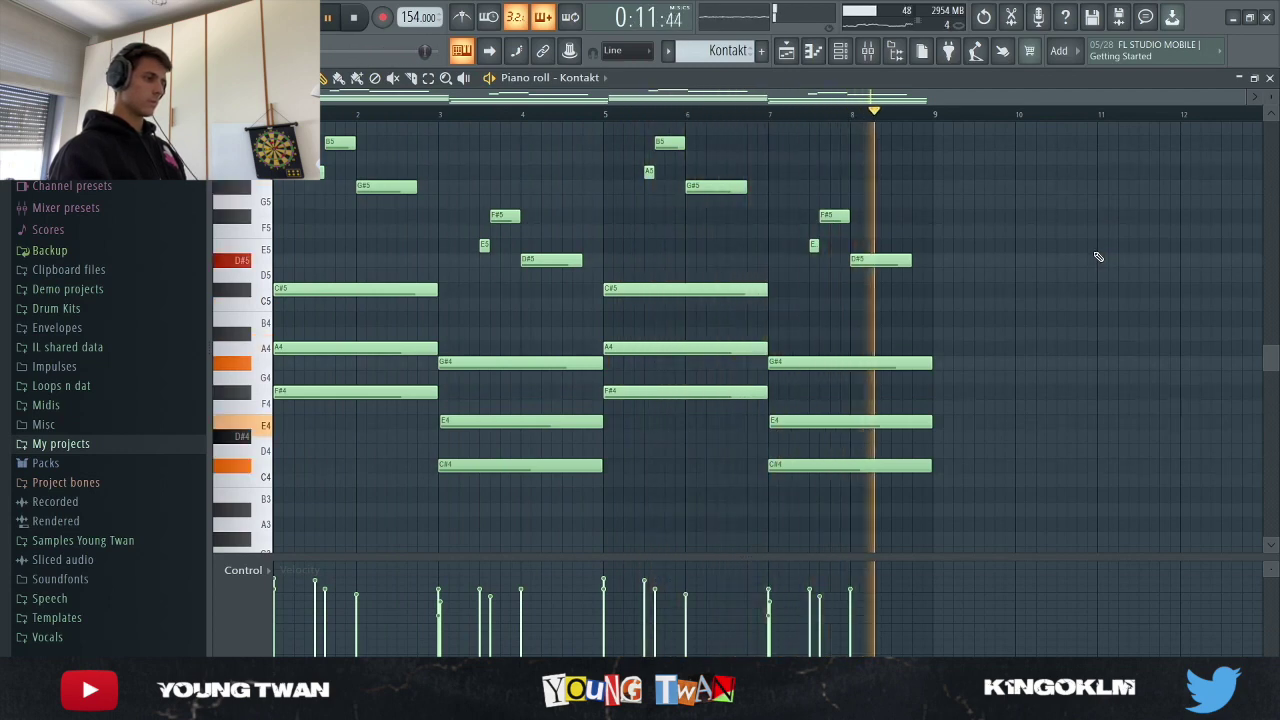
# Stop playback, check the Kontakt #2 plugin, then load its C#6/G#5 notes in the piano roll.
pyautogui.press('space')
pyautogui.press('F5')
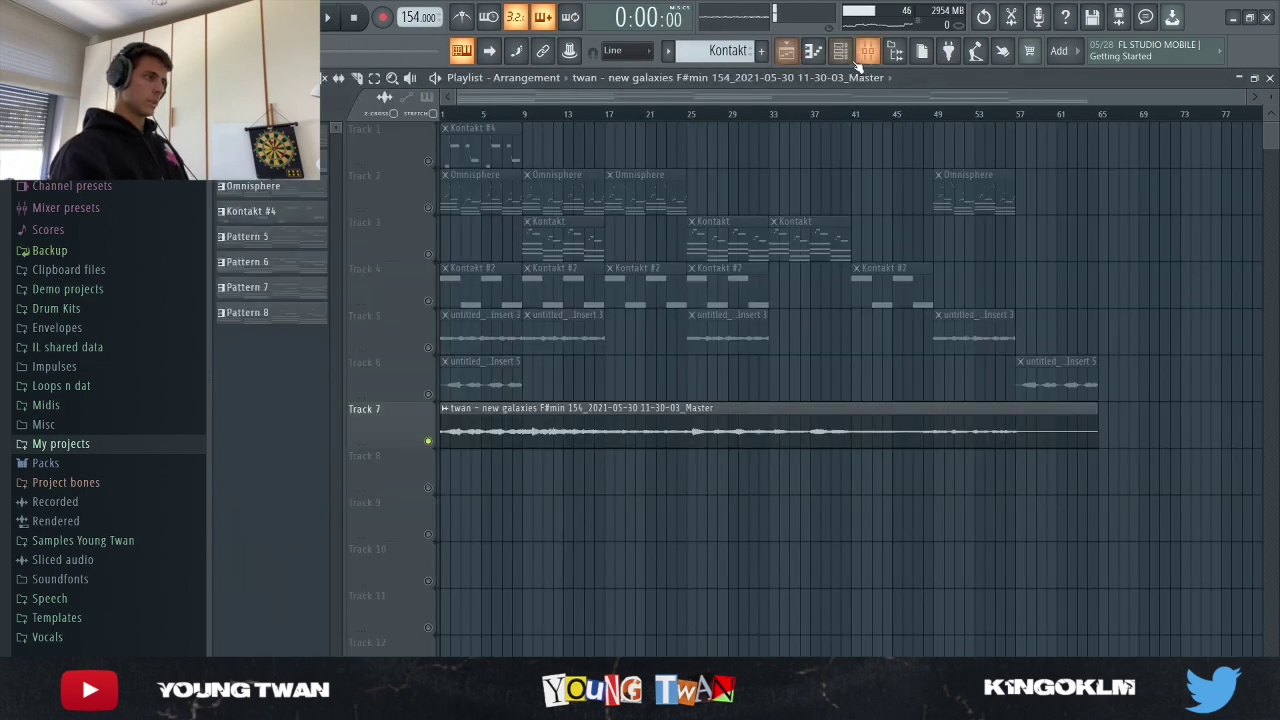
pyautogui.press('F6')
pyautogui.scroll(-1, 743, 55)
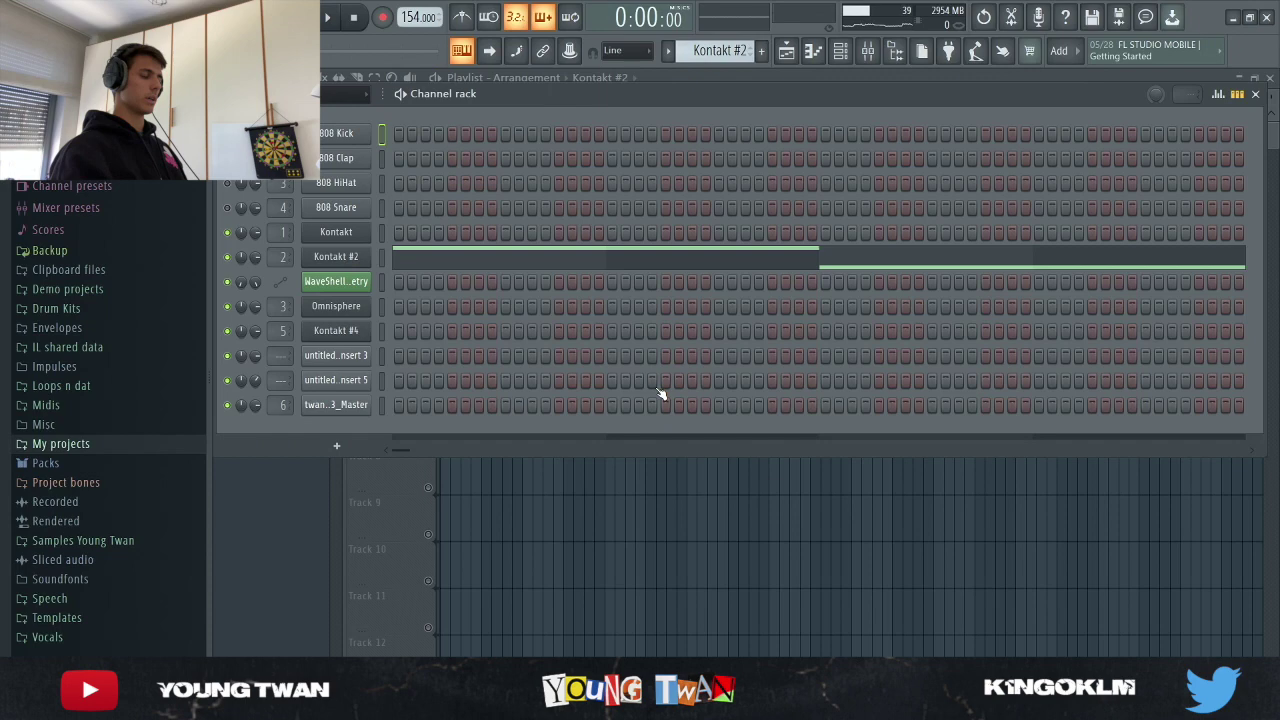
pyautogui.click(336, 256)
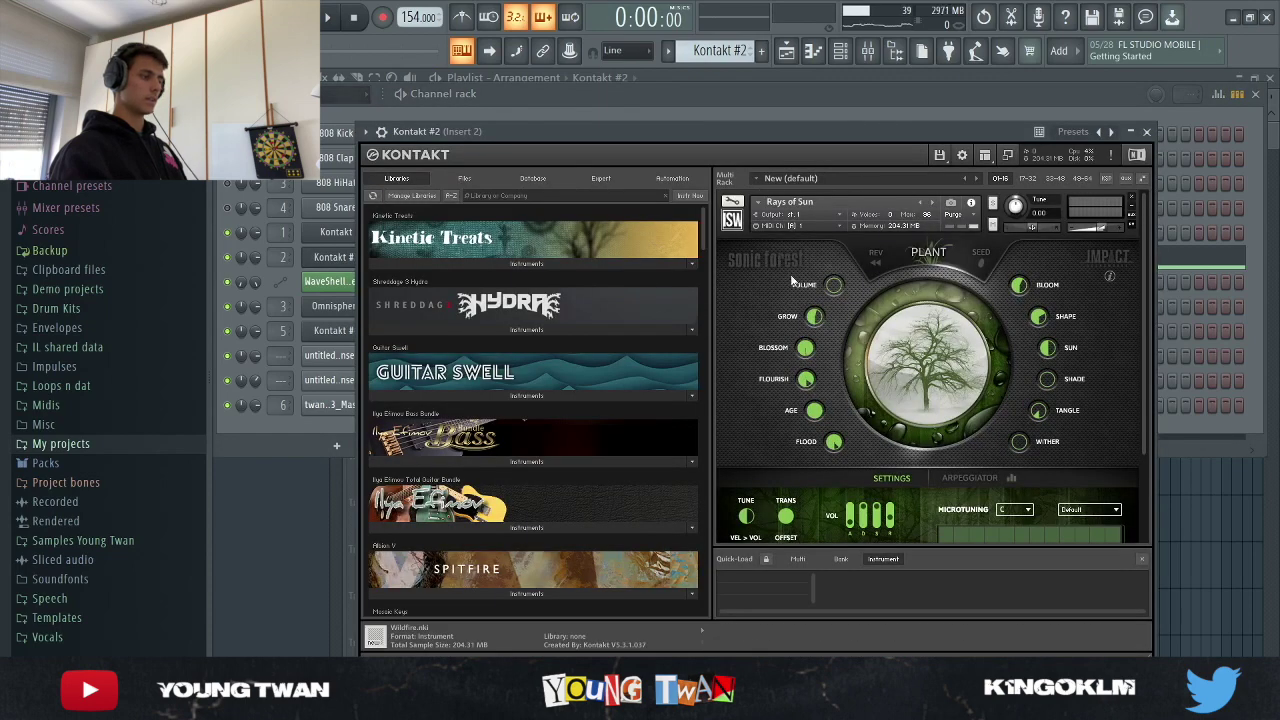
pyautogui.click(338, 258)
pyautogui.click(506, 257)
pyautogui.scroll(3, 698, 290)
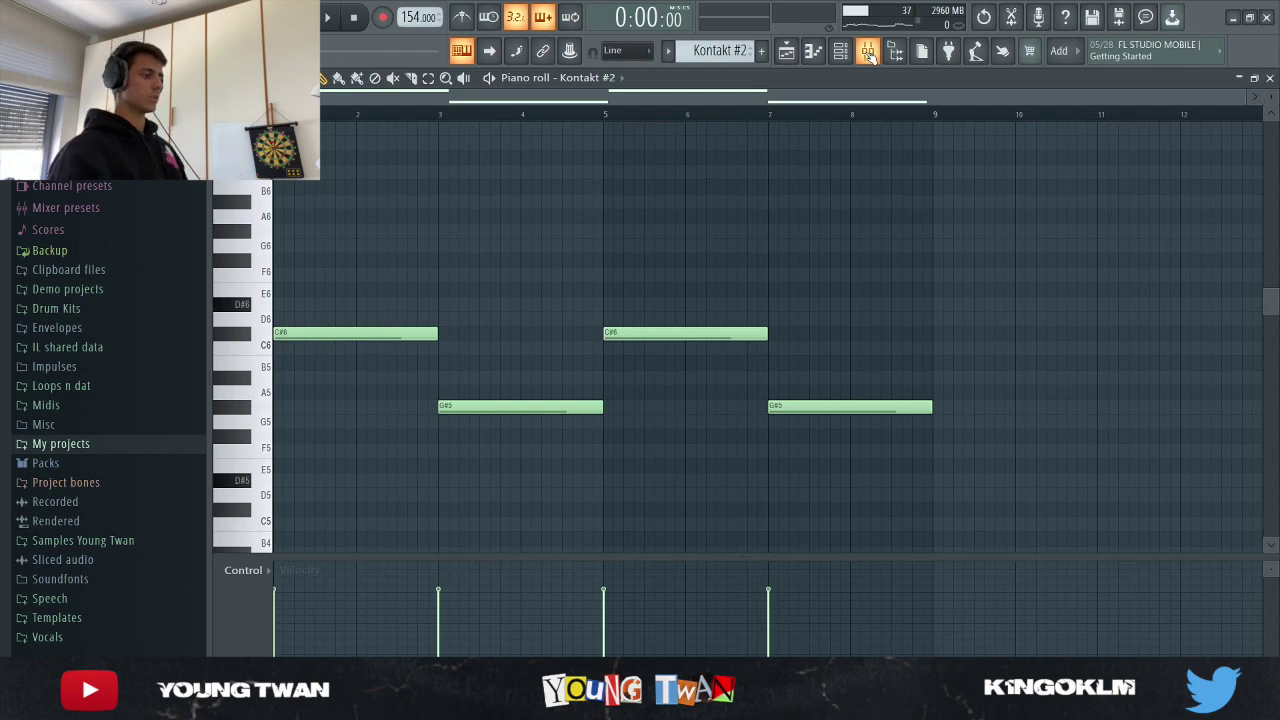
# Play the Kontakt #2 chords in the piano roll, then stop and reopen the mixer with F9.
pyautogui.click(868, 54)
pyautogui.click(513, 150)
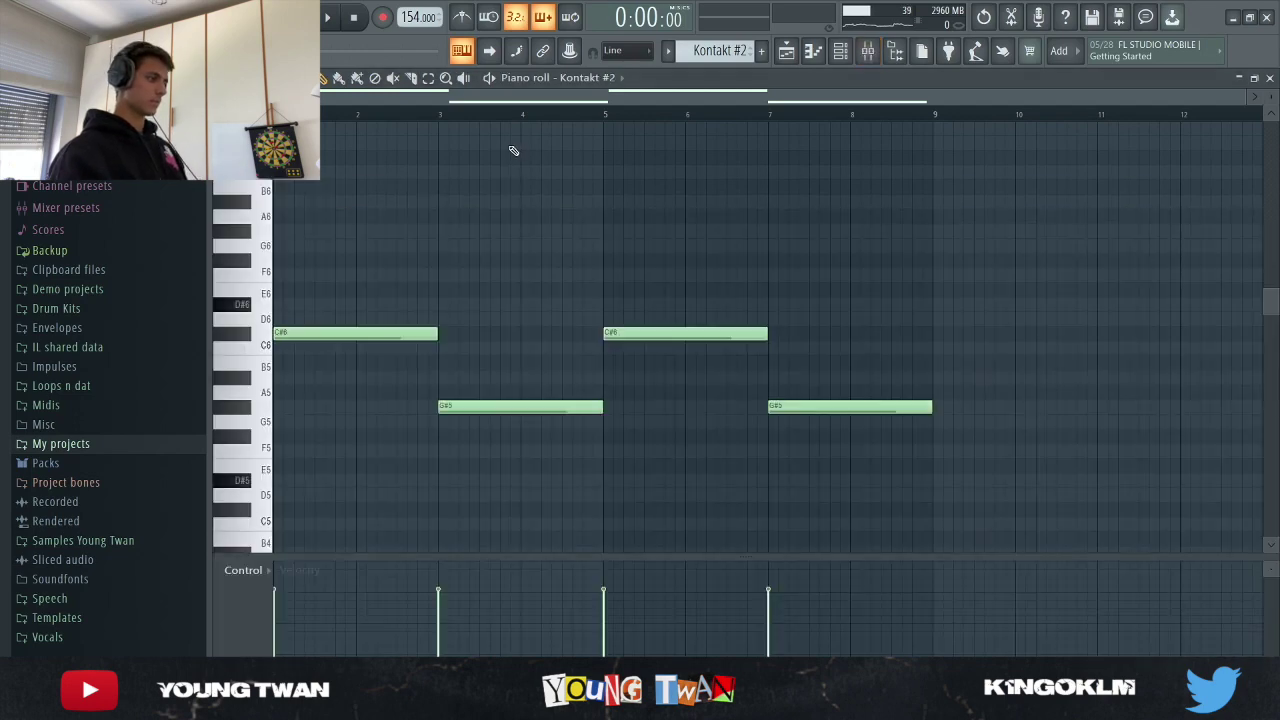
pyautogui.press('space')
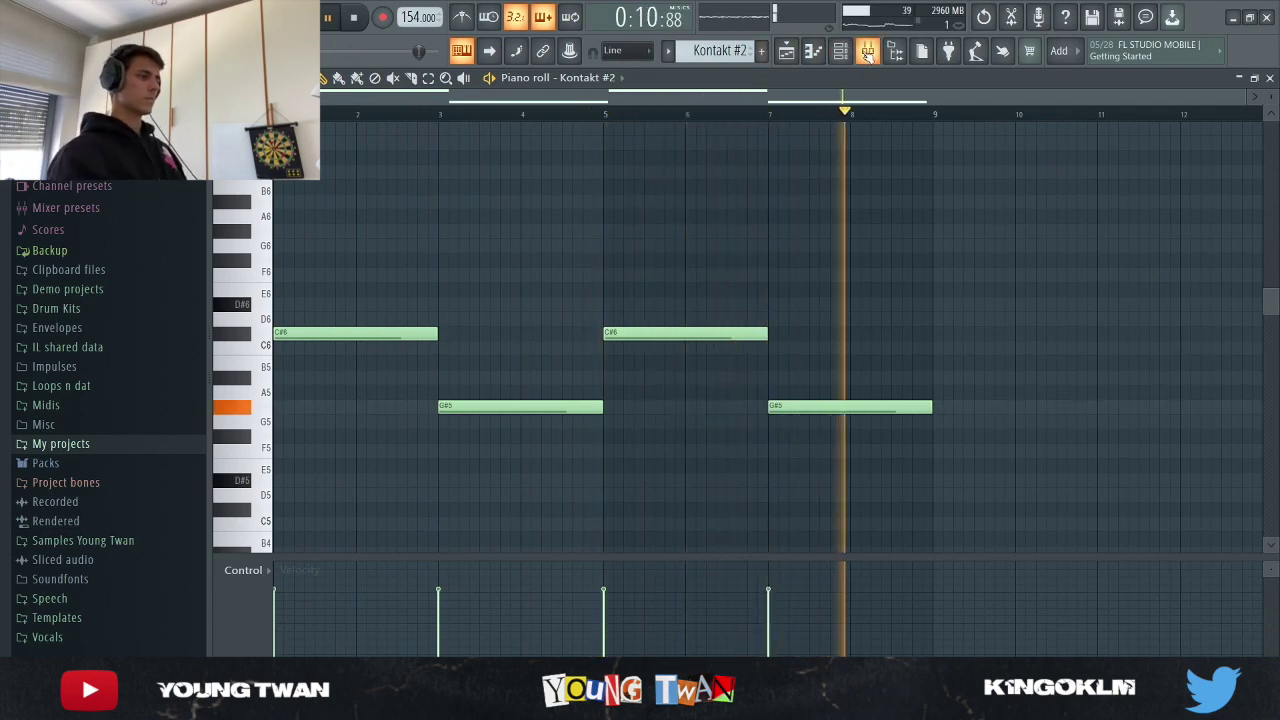
pyautogui.press('space')
pyautogui.press('F9')
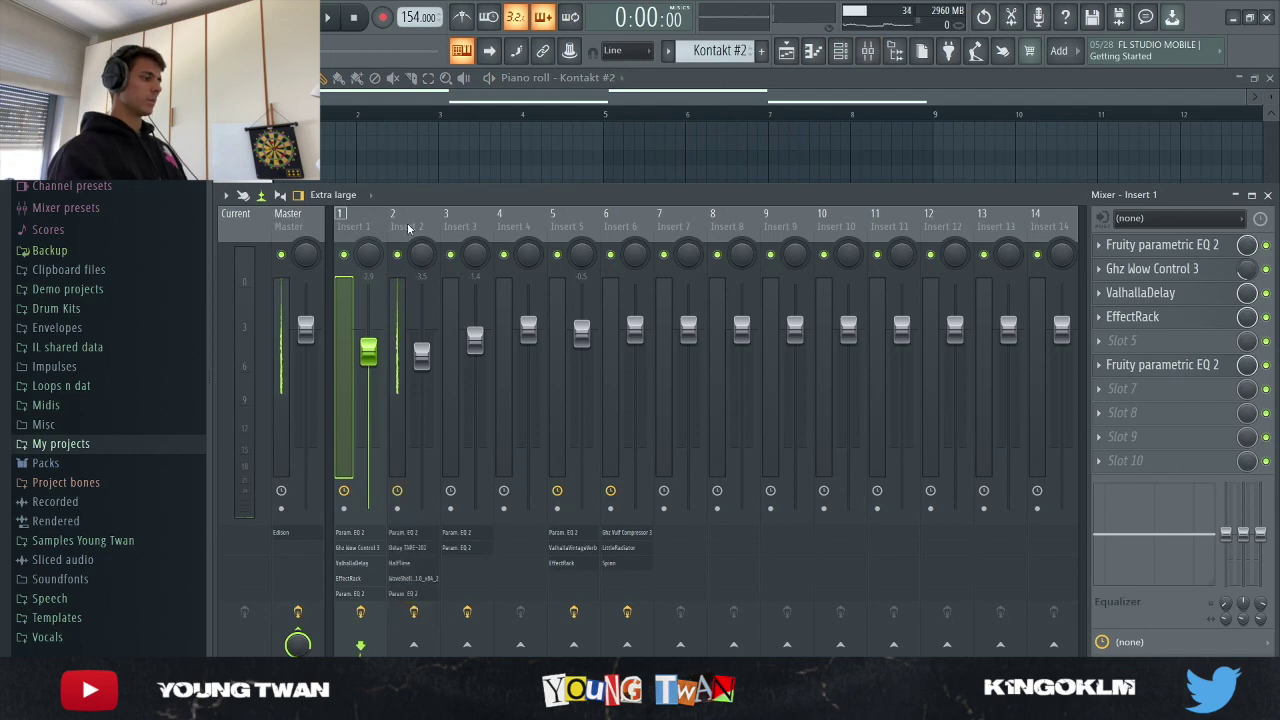
# Select Insert 2 and inspect its first Parametric EQ and the Delay TAPE-201.
pyautogui.click(408, 229)
pyautogui.click(1188, 250)
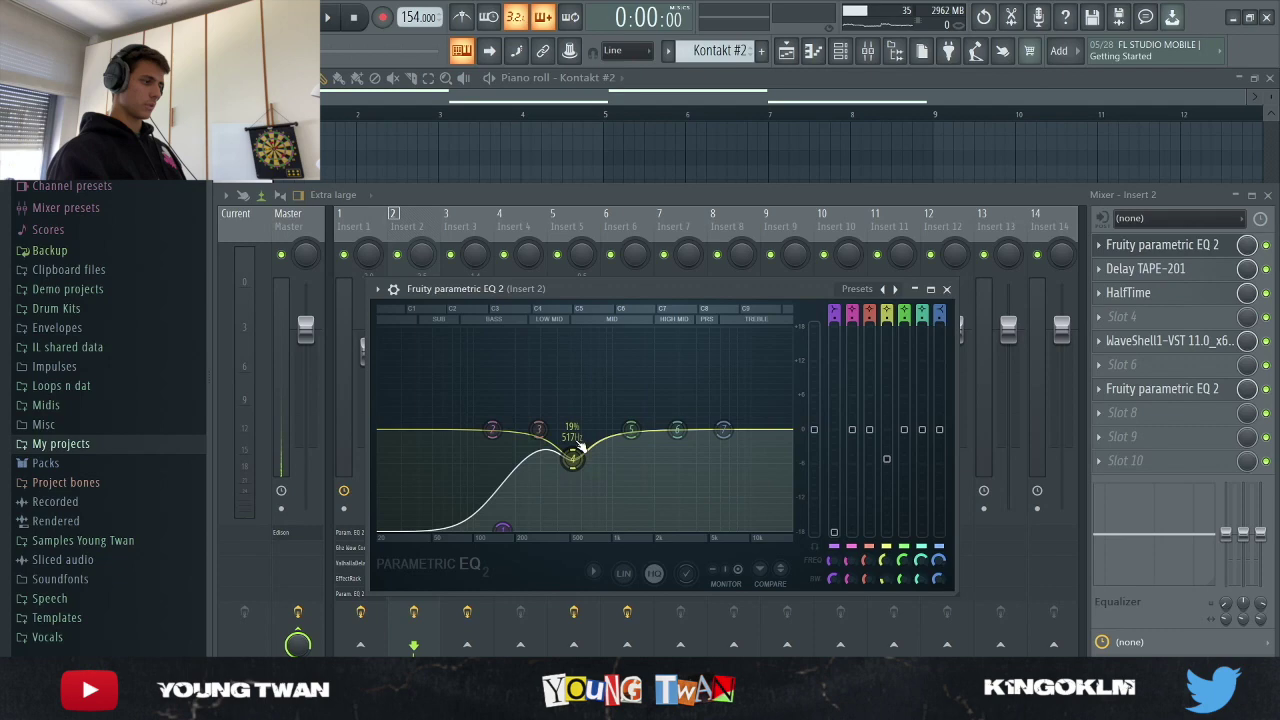
pyautogui.click(946, 289)
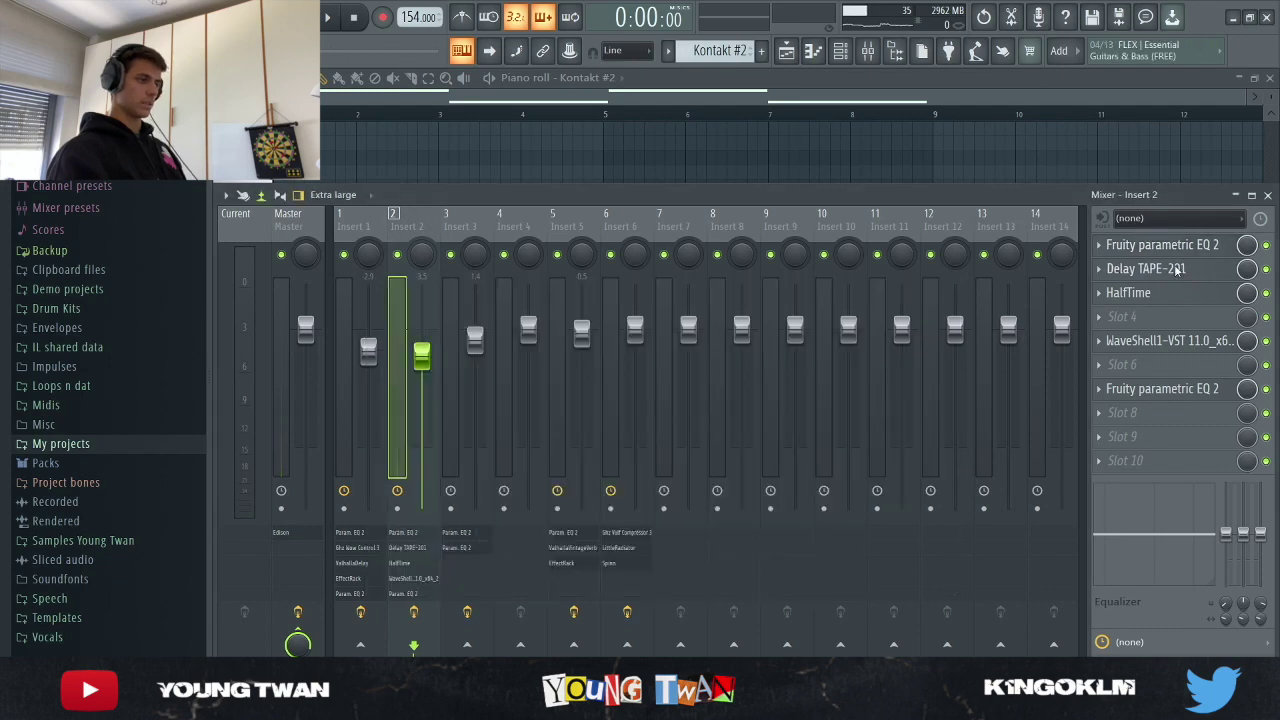
pyautogui.click(1180, 269)
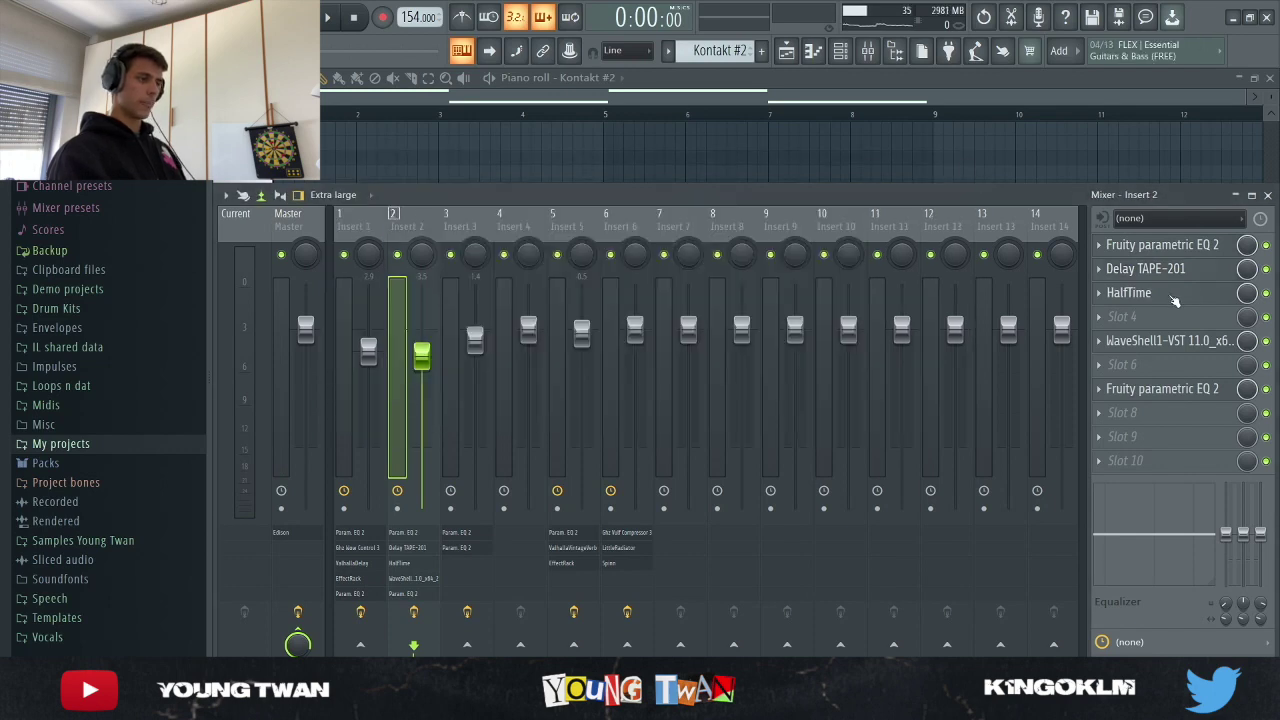
# Inspect HalfTime, the S1 stereo imager and the second Parametric EQ on Insert 2.
pyautogui.click(1175, 298)
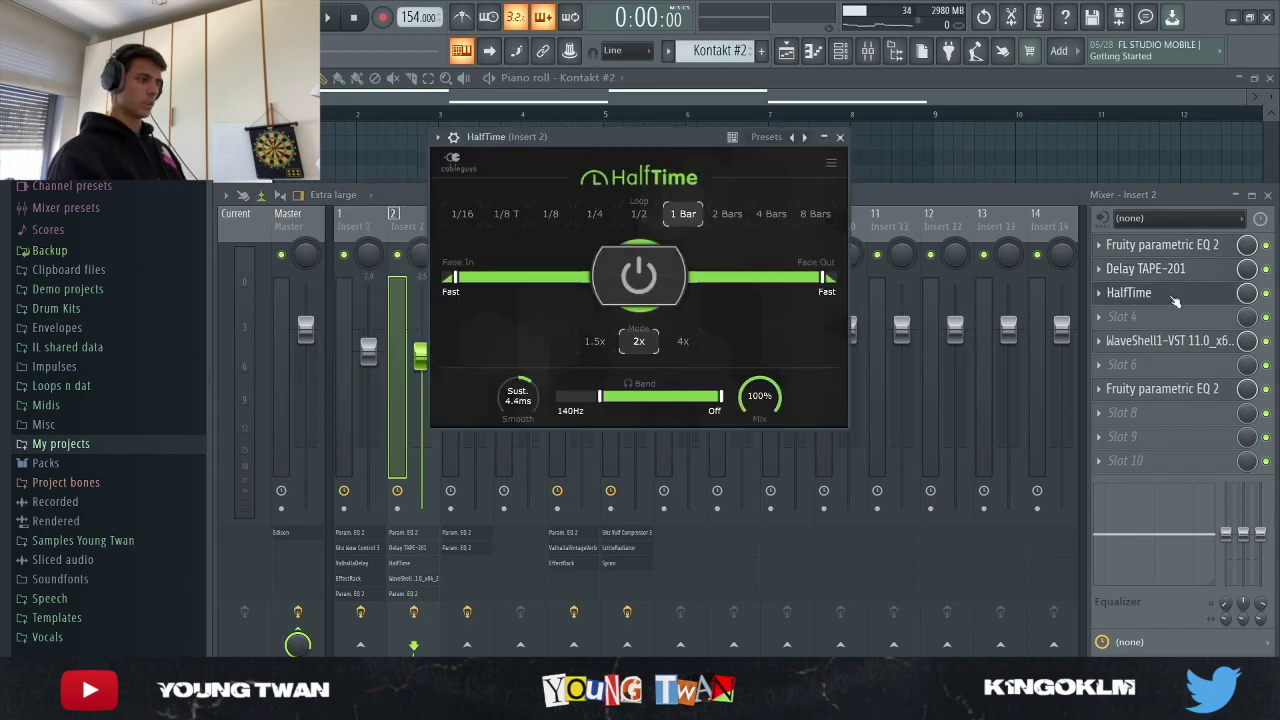
pyautogui.click(1175, 300)
pyautogui.click(1170, 341)
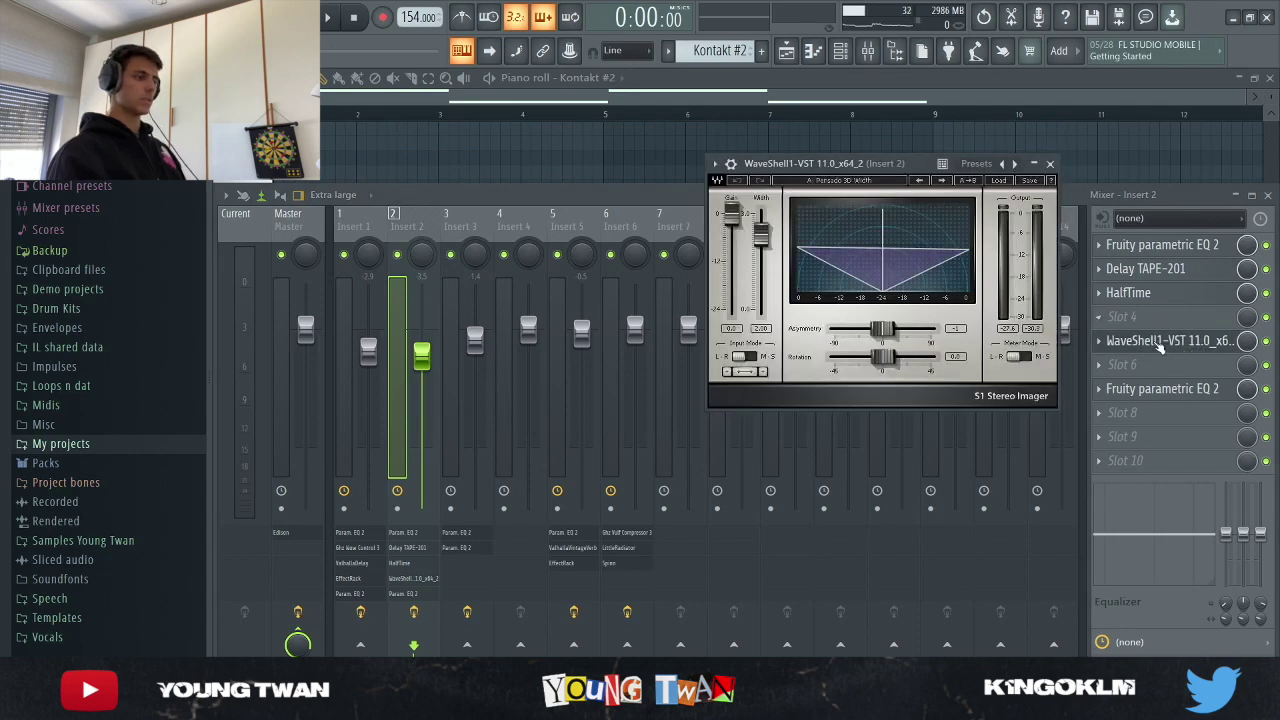
pyautogui.click(1160, 342)
pyautogui.click(1158, 390)
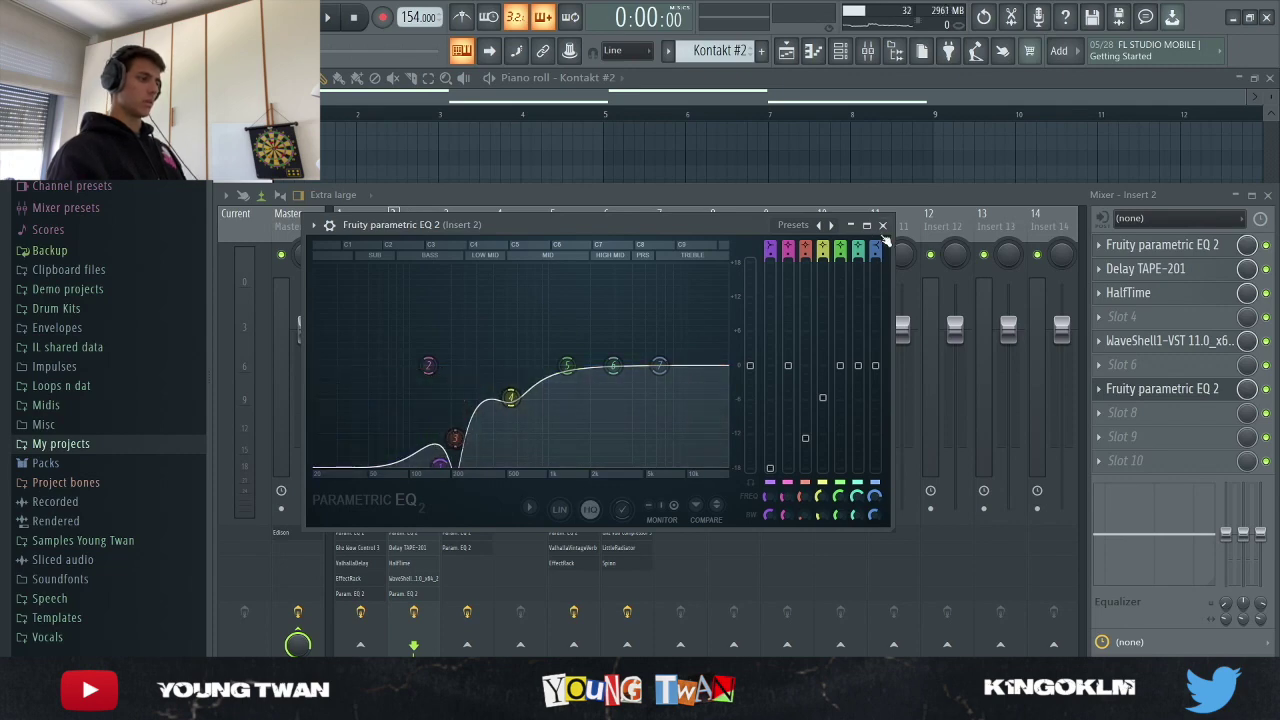
pyautogui.click(883, 225)
# Hide the mixer with F9 and play the Kontakt #2 chords through once, then stop.
pyautogui.press('F9')
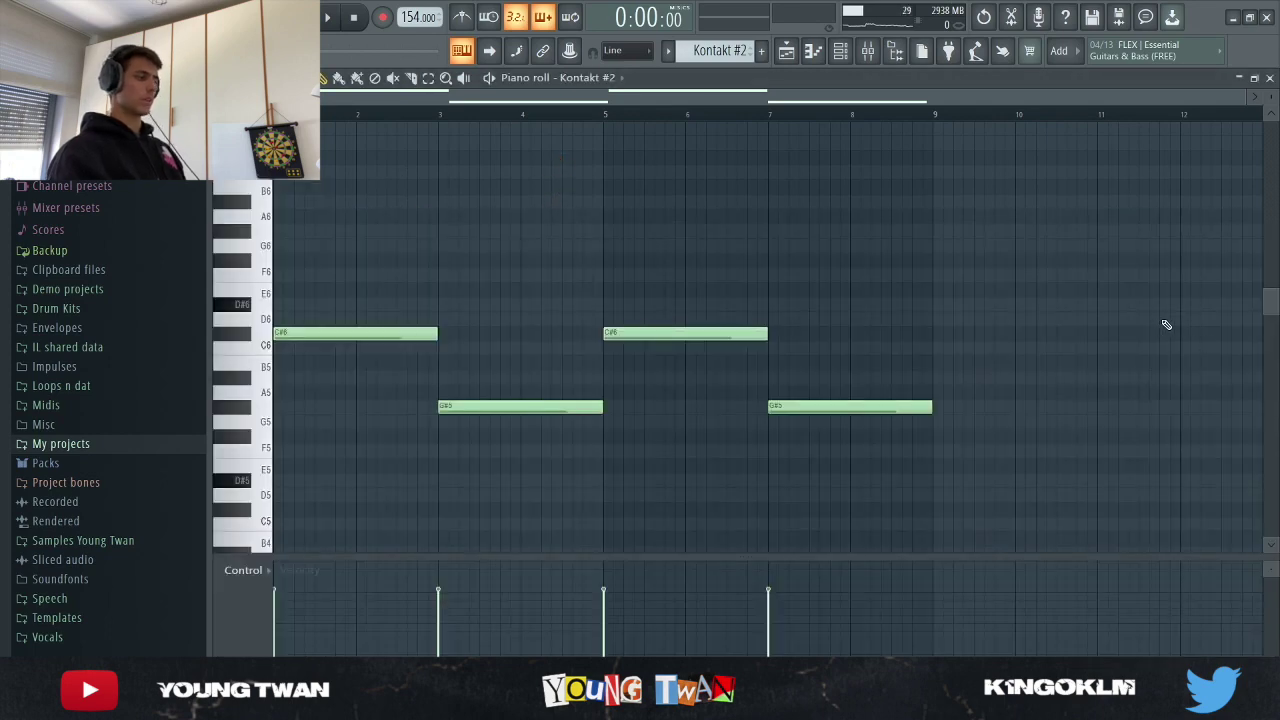
pyautogui.press('space')
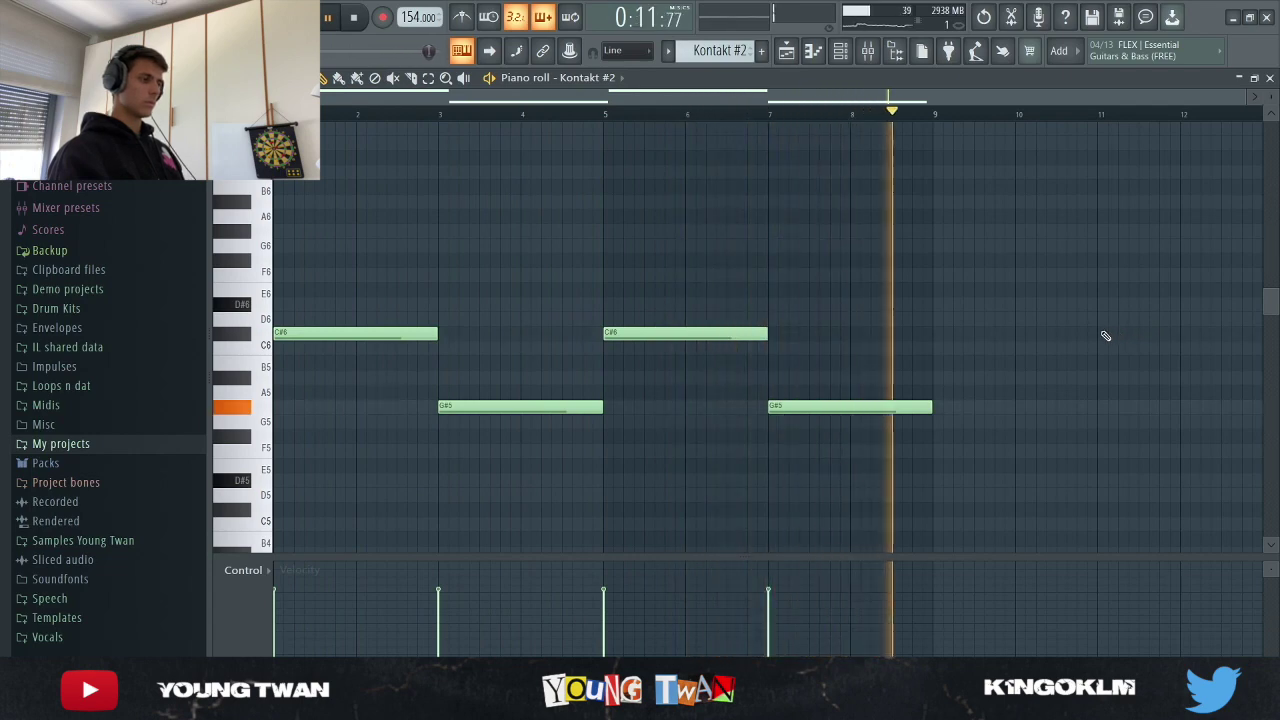
pyautogui.press('space')
# Open Omnisphere from the channel rack and view its KEYS - Drive layer A settings.
pyautogui.click(839, 58)
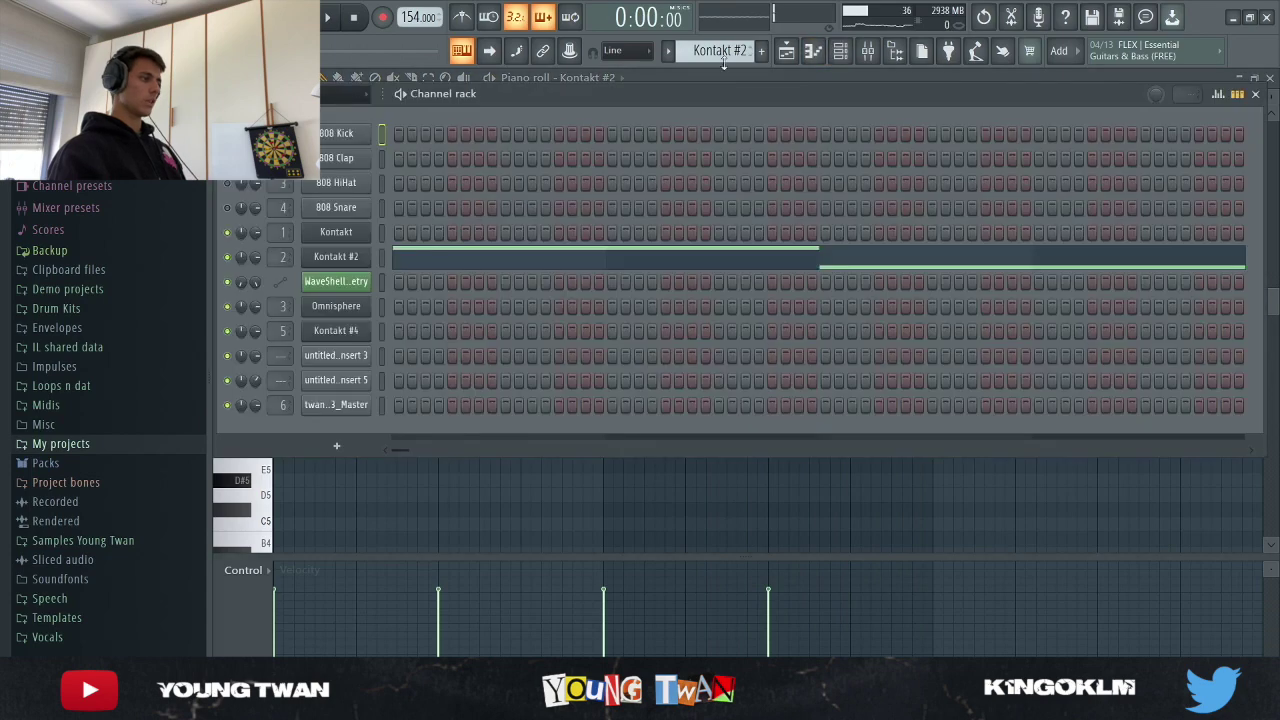
pyautogui.scroll(-3, 729, 57)
pyautogui.scroll(1, 729, 57)
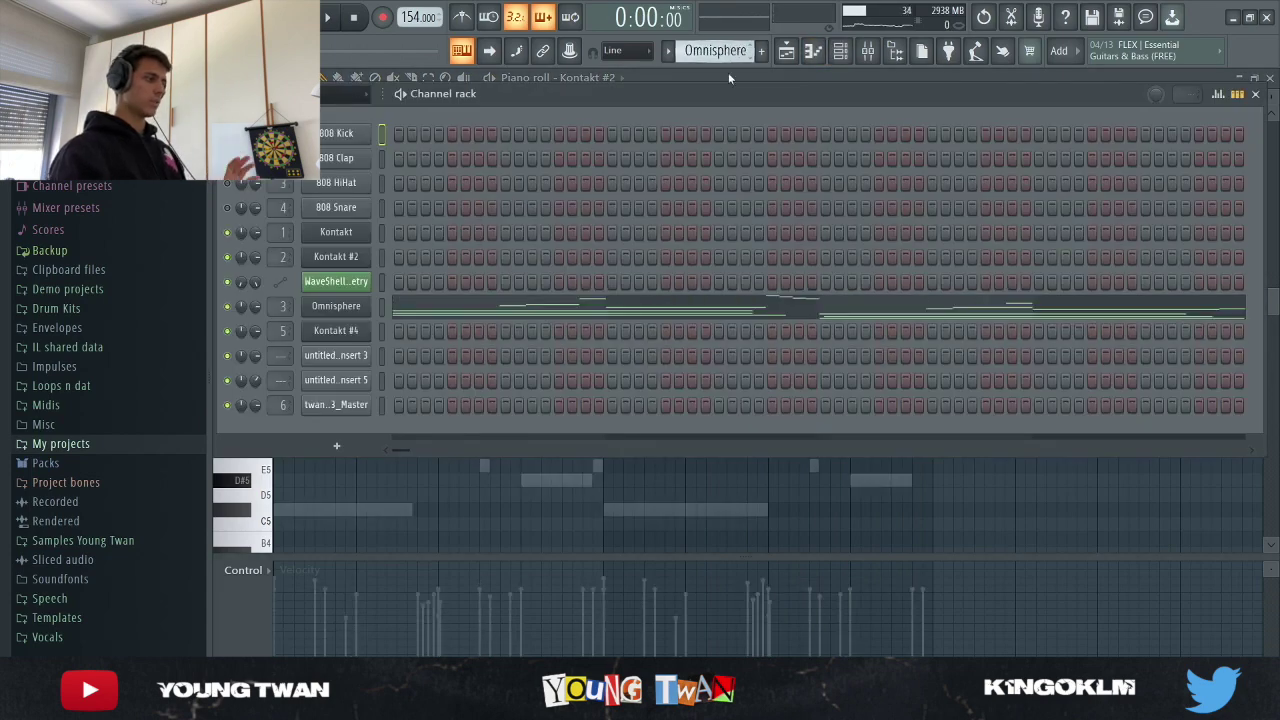
pyautogui.click(340, 308)
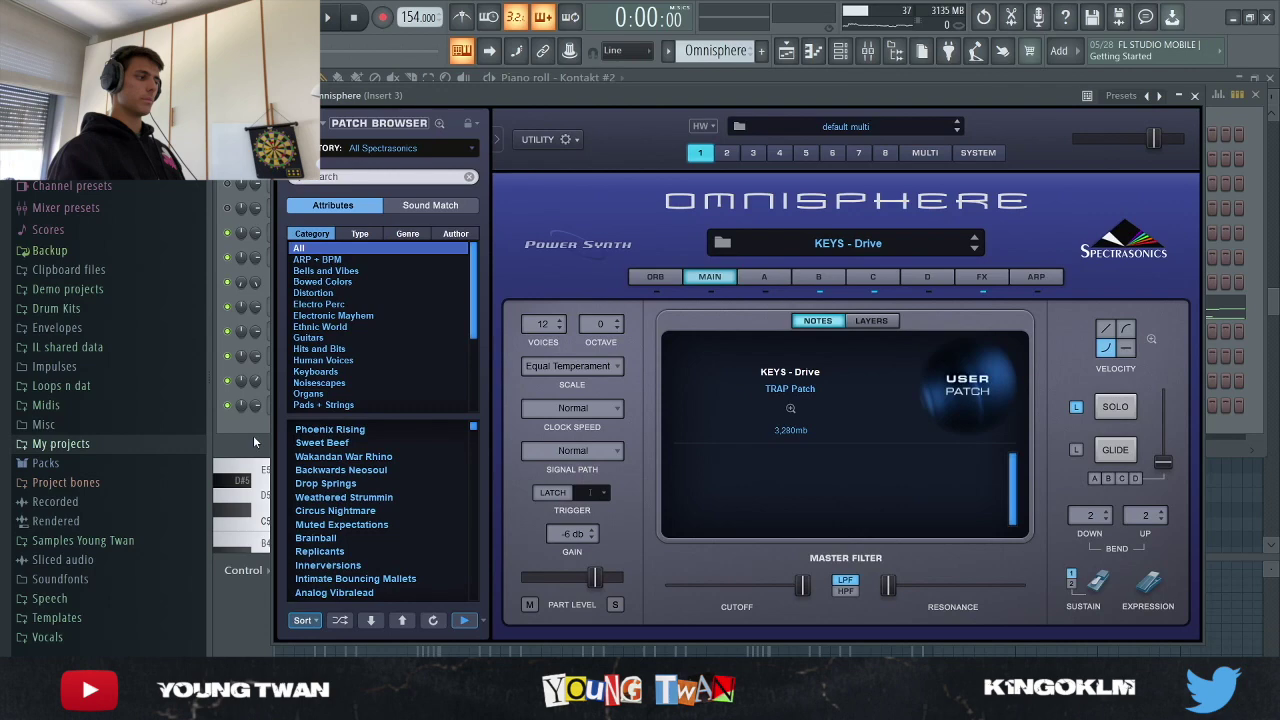
pyautogui.click(758, 276)
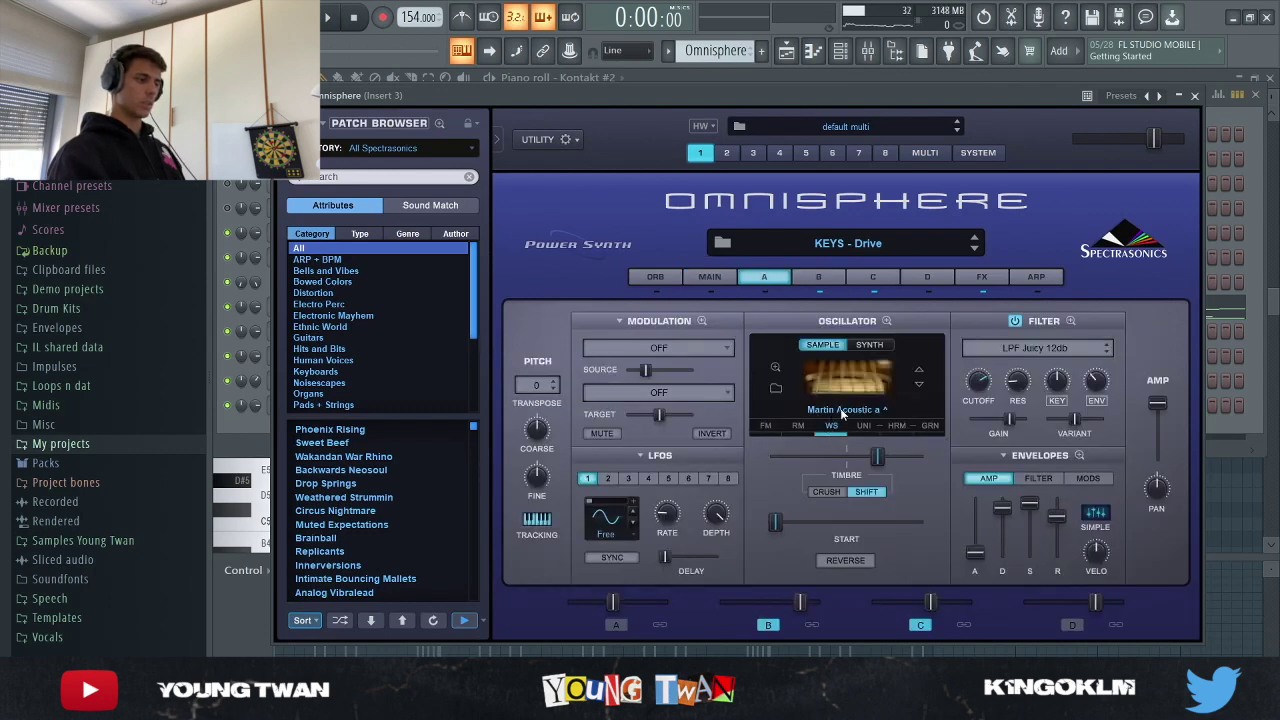
# Close the Omnisphere window and open its chord and melody notes in the piano roll.
pyautogui.click(252, 447)
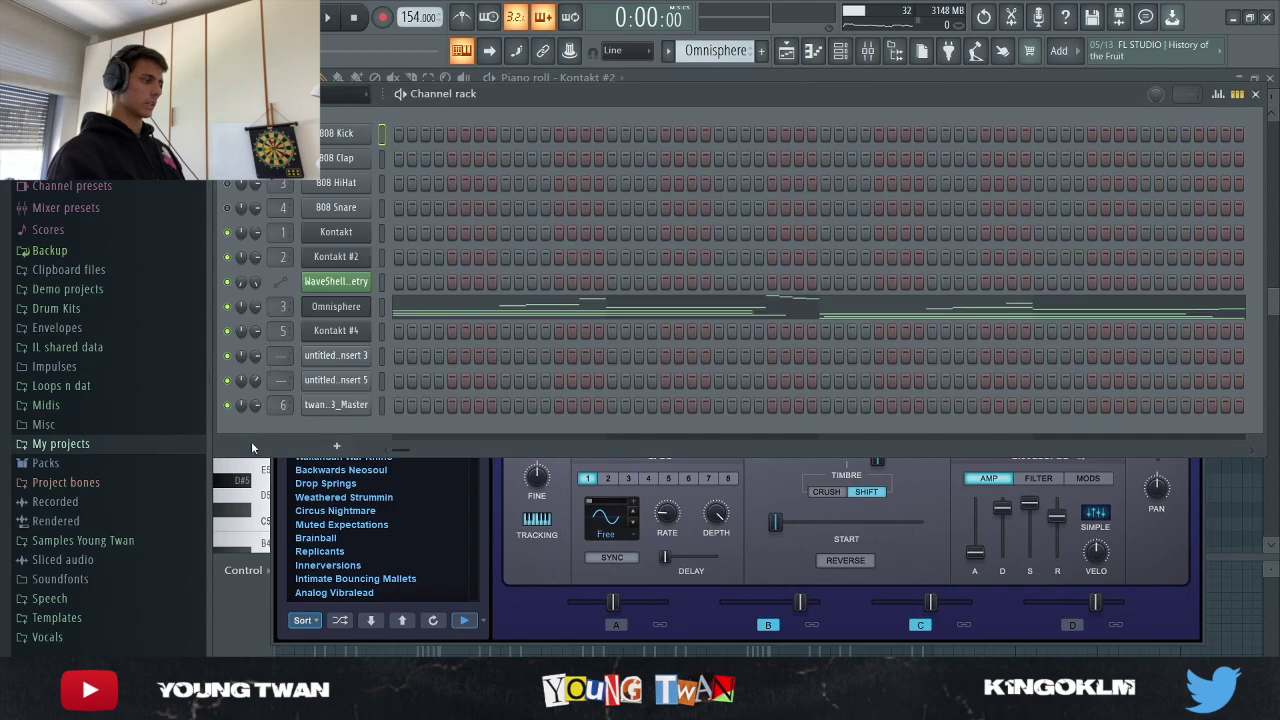
pyautogui.click(360, 309)
pyautogui.click(438, 307)
pyautogui.scroll(-3, 977, 371)
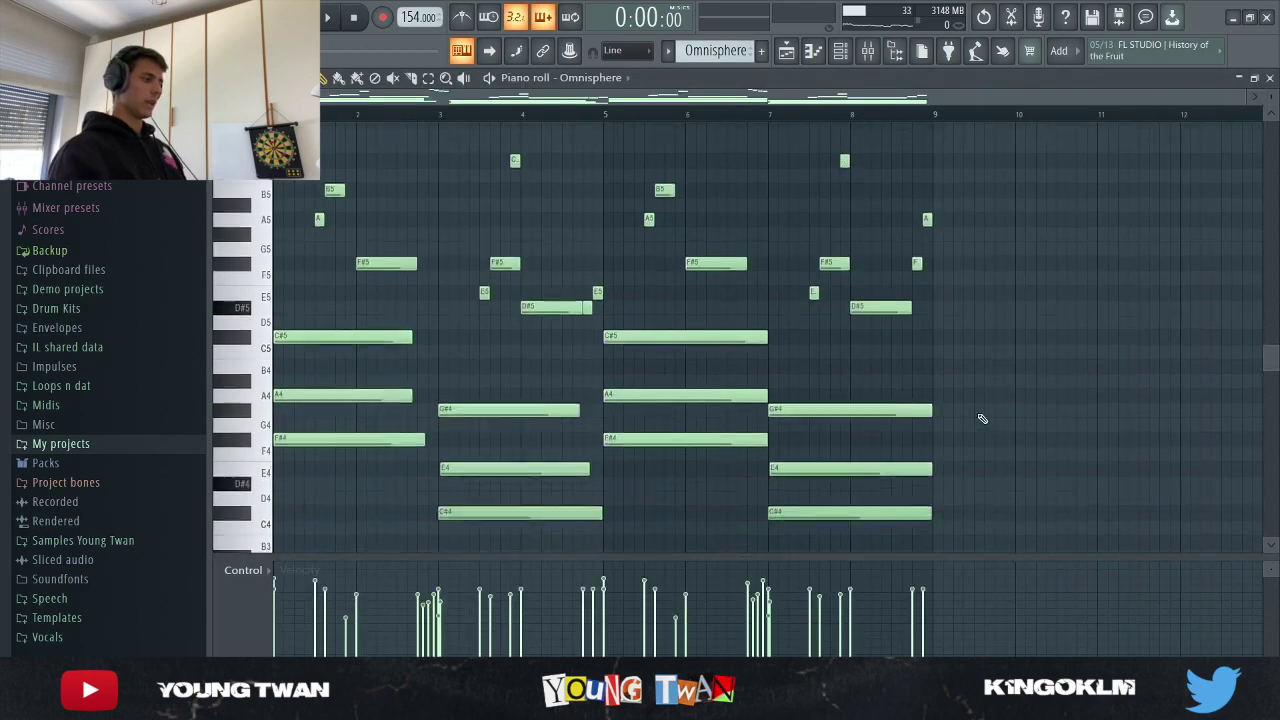
pyautogui.scroll(3, 461, 327)
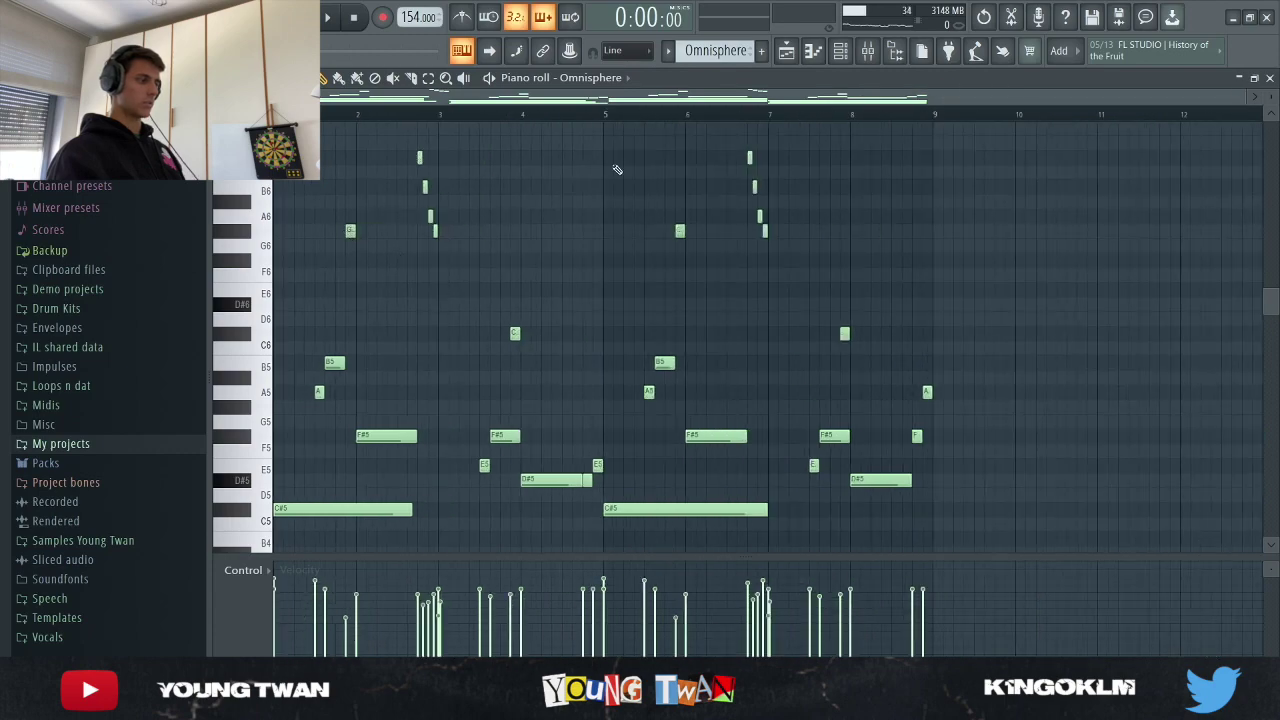
pyautogui.click(845, 54)
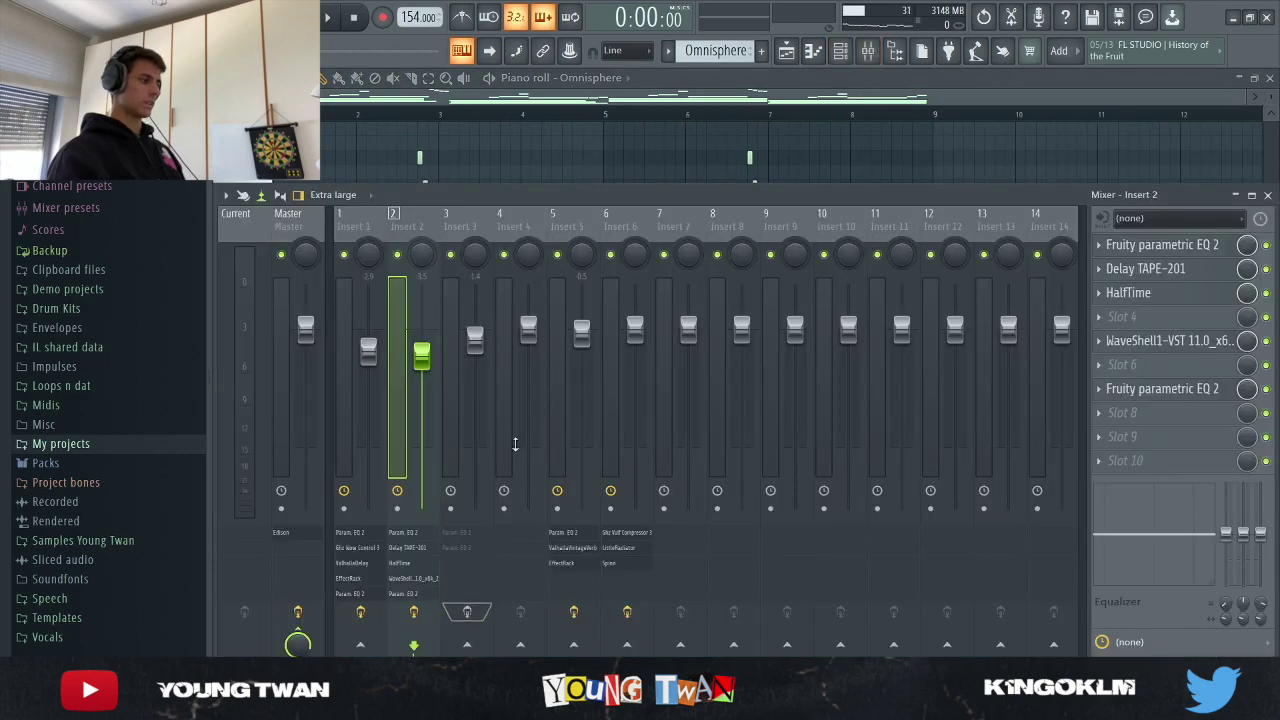
pyautogui.press('F9')
pyautogui.click(841, 51)
pyautogui.click(841, 51)
pyautogui.press('space')
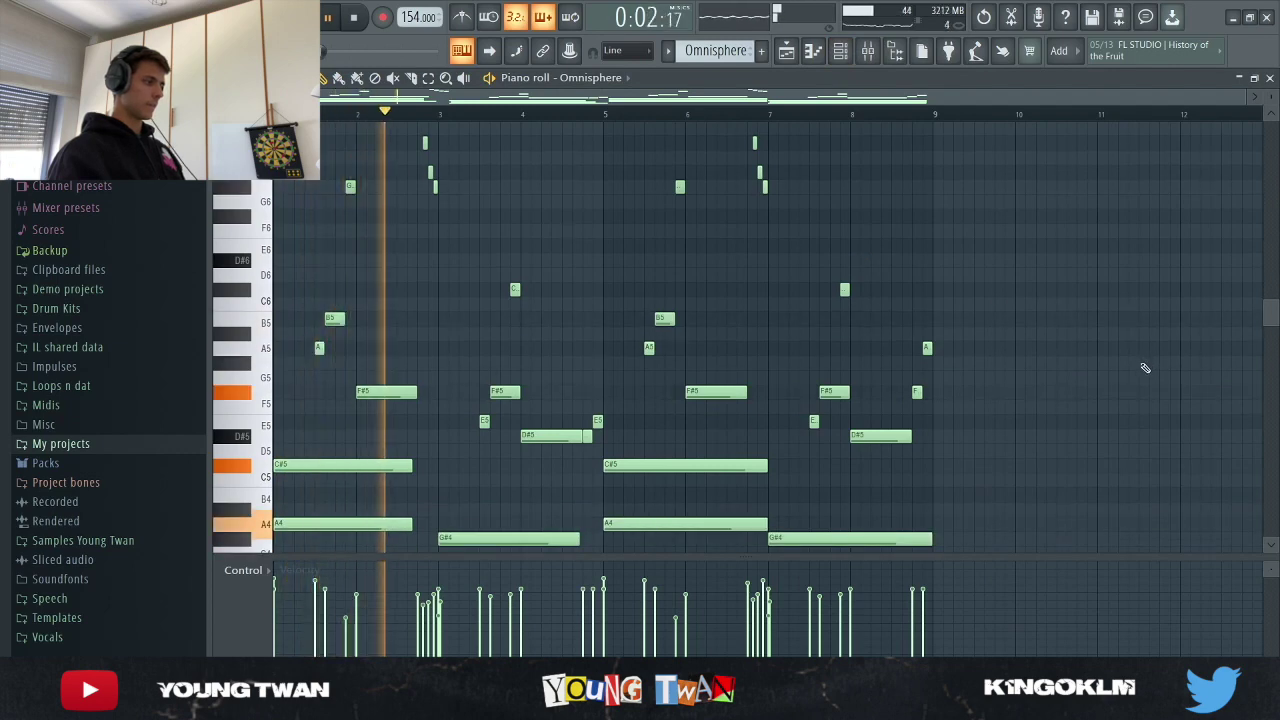
pyautogui.scroll(-3, 1143, 371)
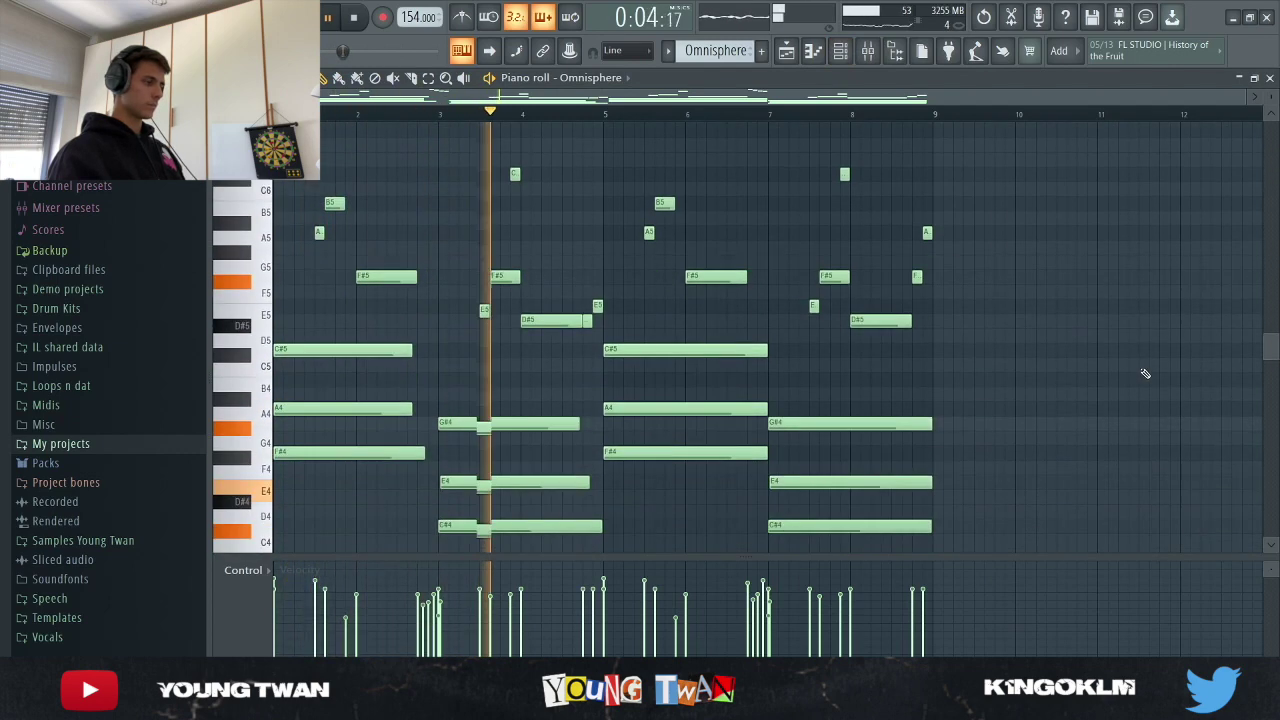
pyautogui.scroll(2, 1143, 371)
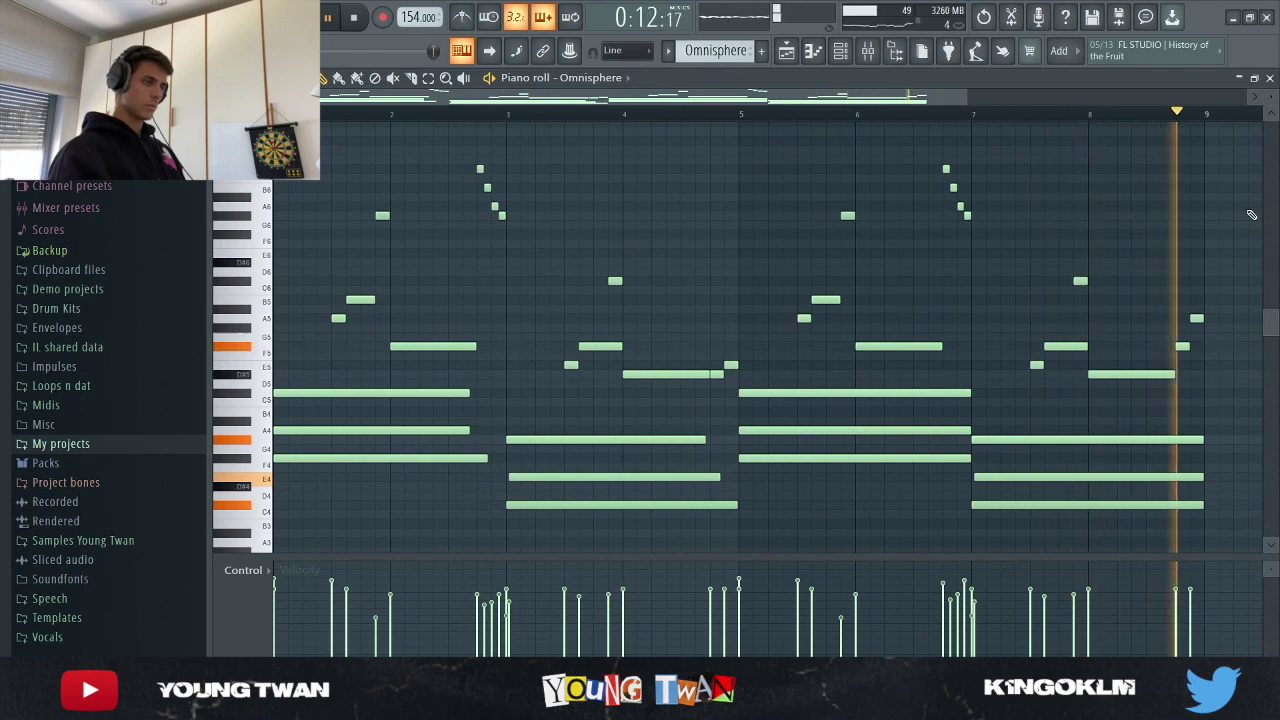
pyautogui.scroll(-2, 1242, 217)
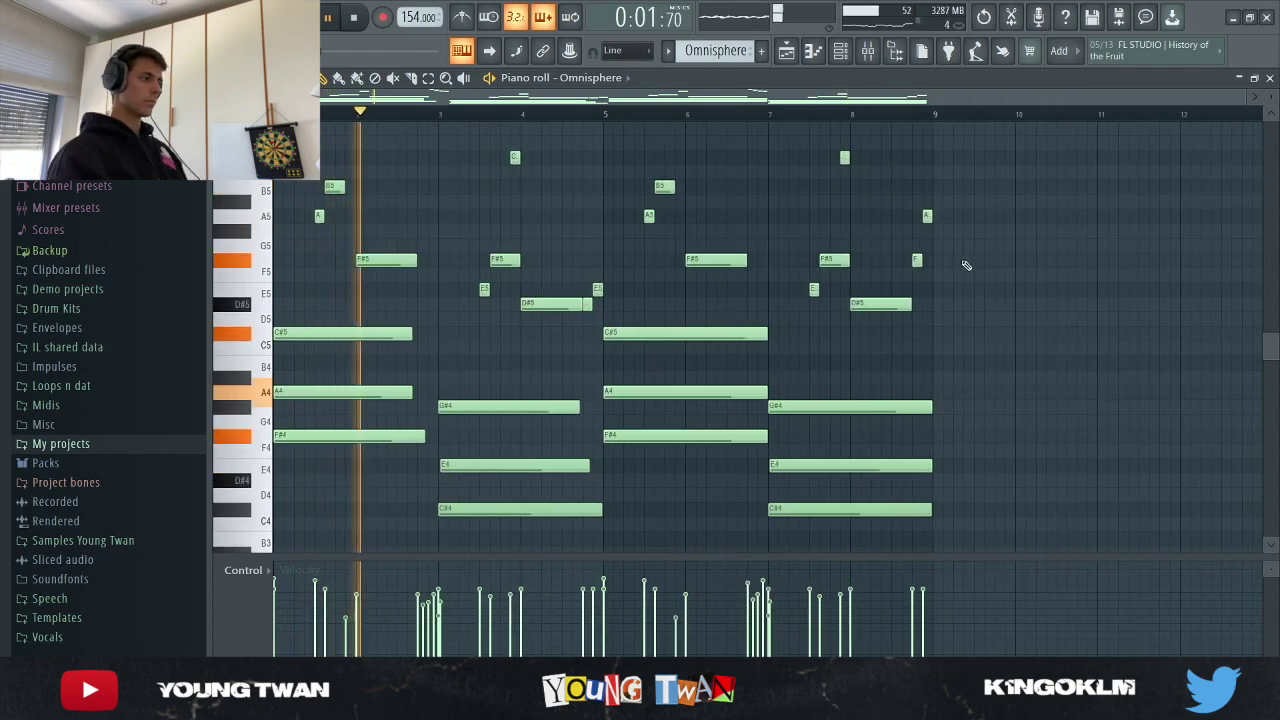
pyautogui.press('space')
# Select Insert 3 in the mixer and inspect both of its Fruity Parametric EQ 2 units.
pyautogui.click(865, 54)
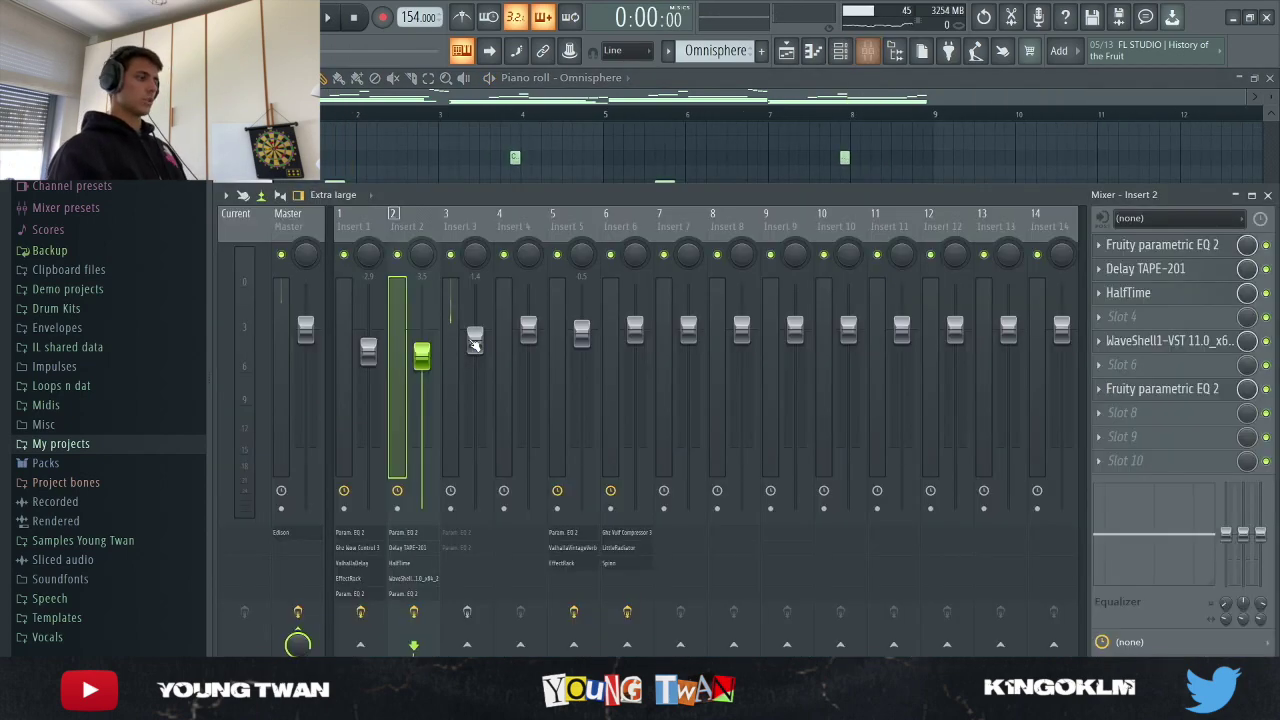
pyautogui.click(465, 237)
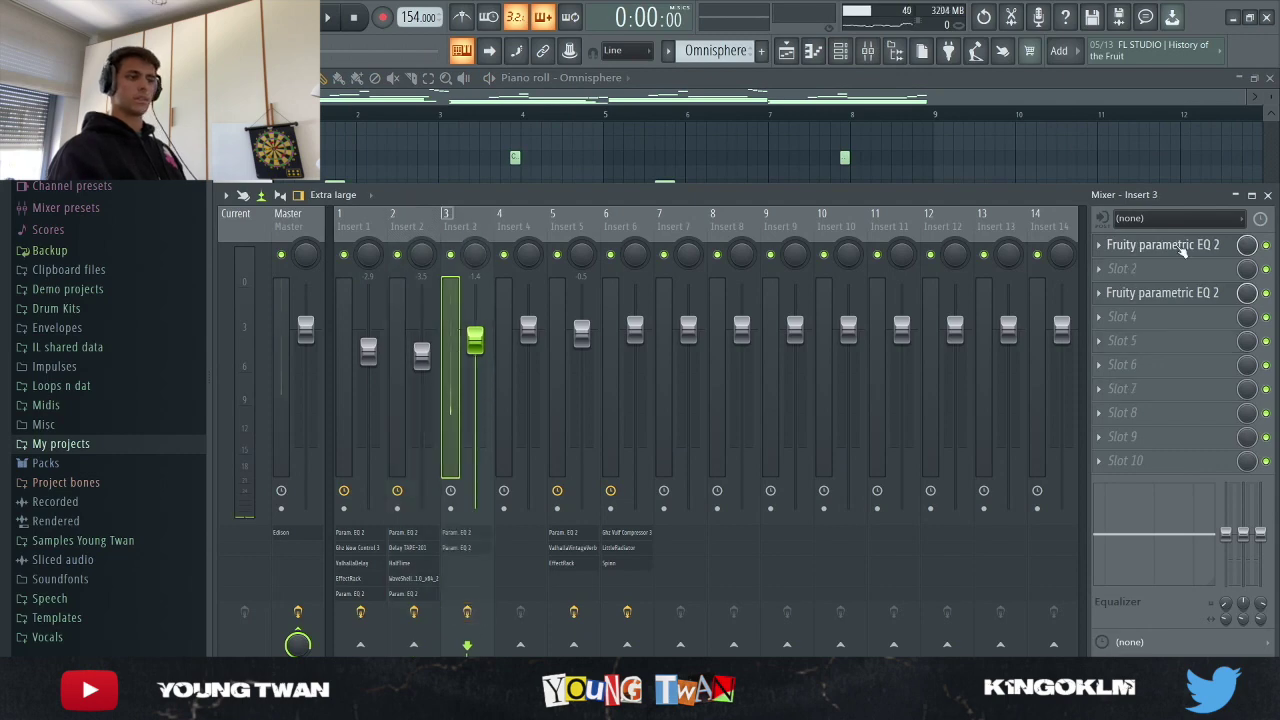
pyautogui.click(1180, 246)
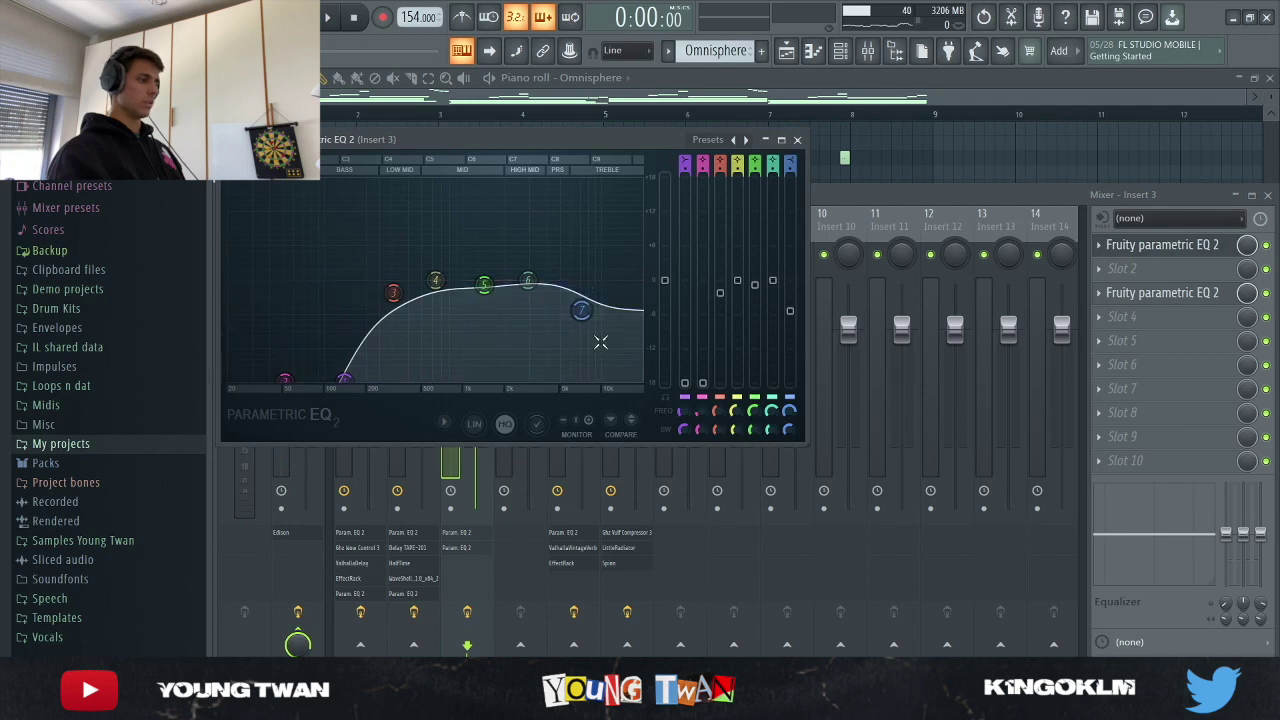
pyautogui.click(798, 140)
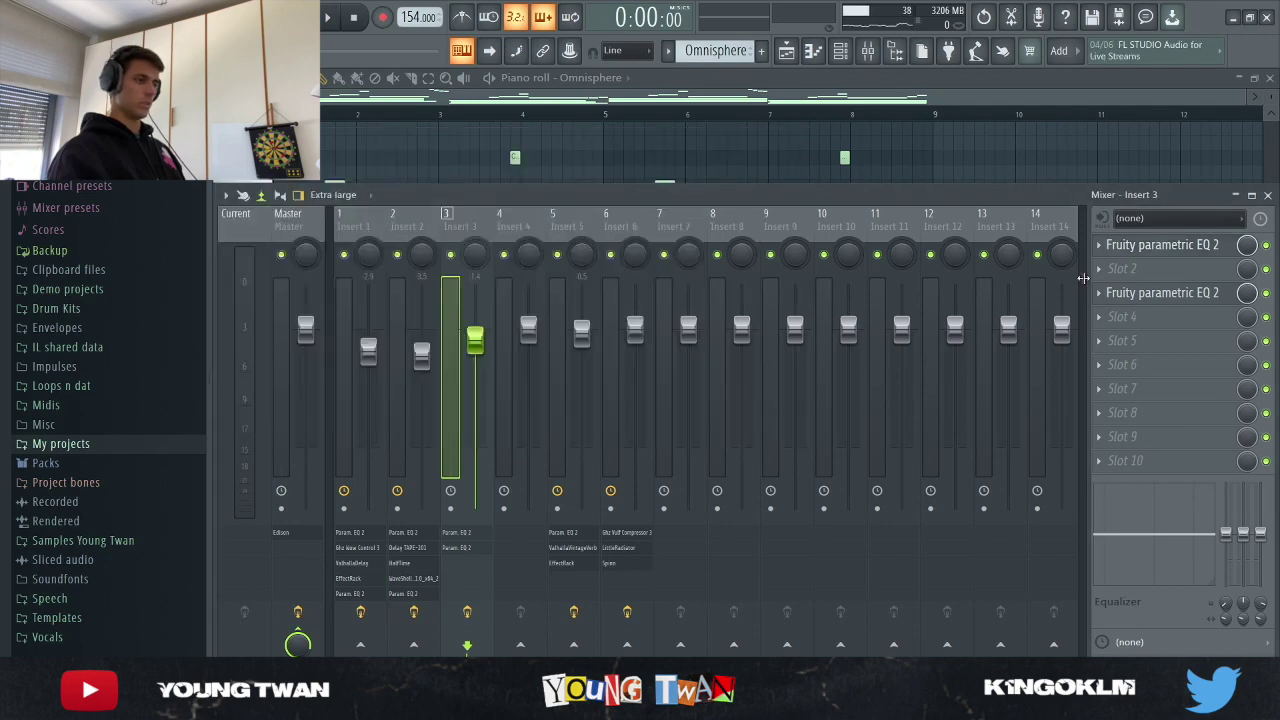
pyautogui.click(1163, 293)
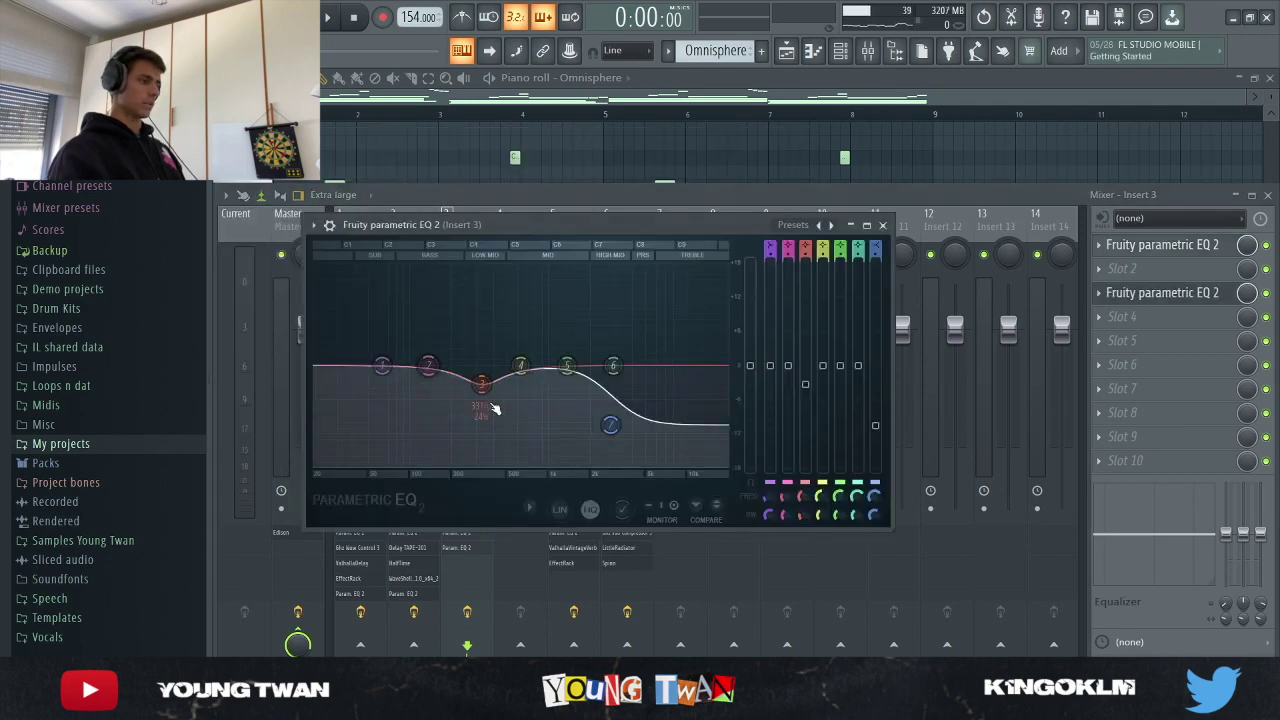
pyautogui.click(882, 225)
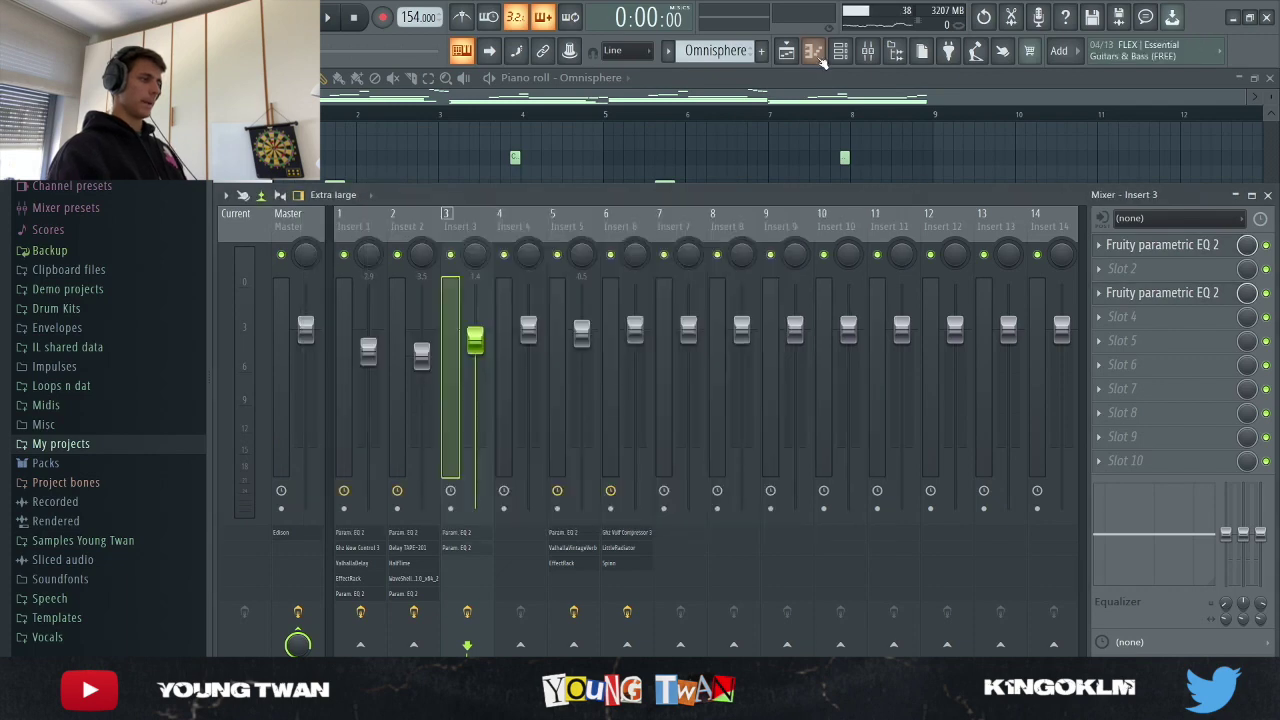
# Check the Kontakt #4 plugin's Balkan Ethnic Orchestra instrument from the channel rack.
pyautogui.click(813, 50)
pyautogui.click(840, 50)
pyautogui.scroll(-1, 718, 50)
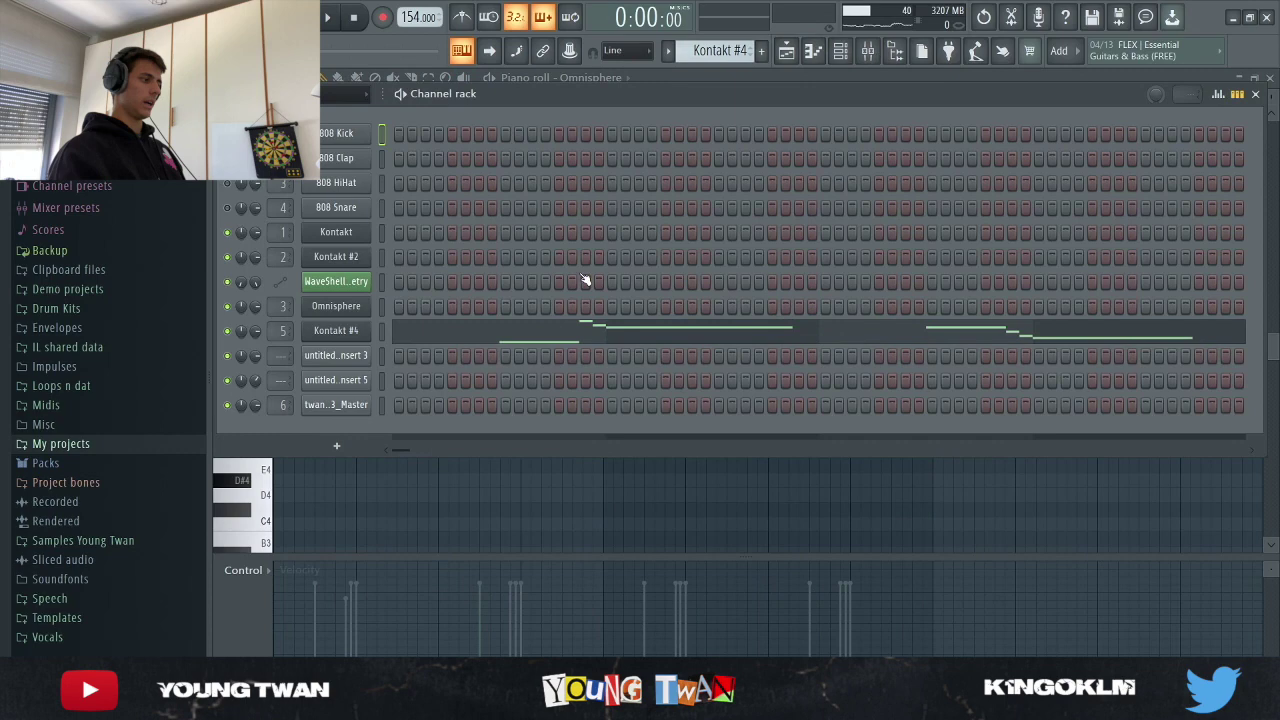
pyautogui.click(336, 330)
pyautogui.moveTo(538, 133); pyautogui.dragTo(556, 127)
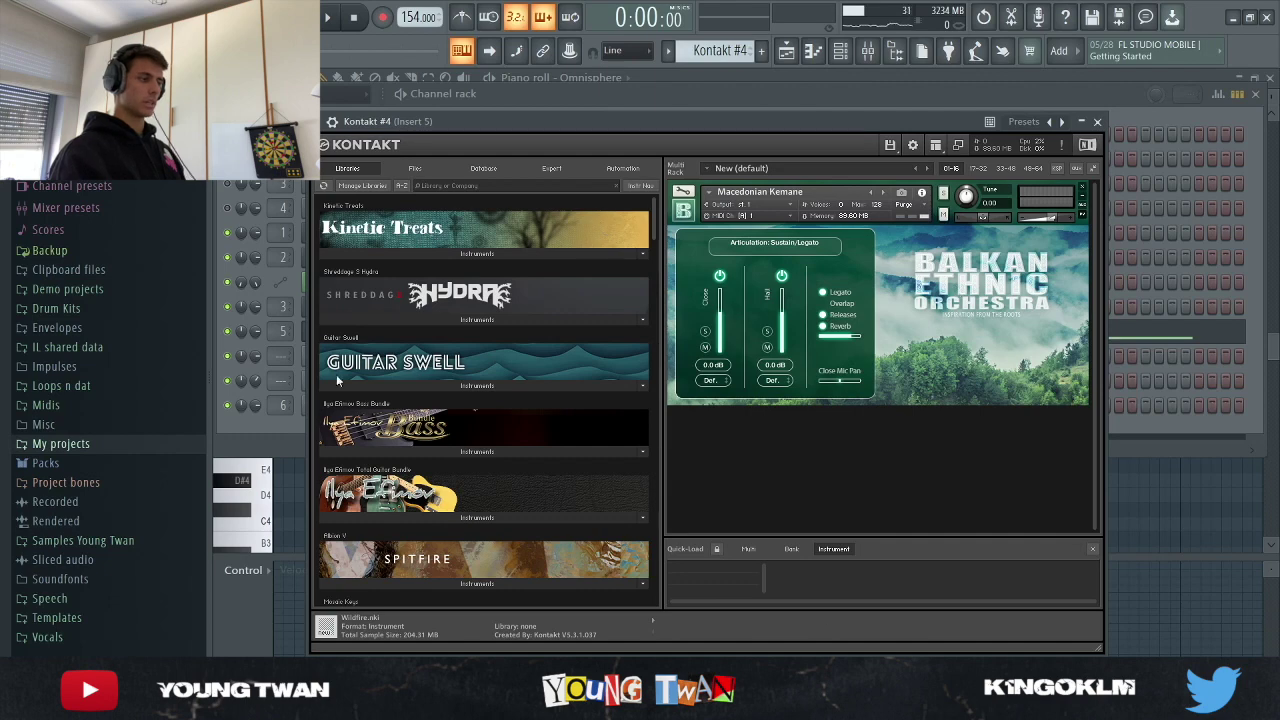
pyautogui.click(231, 436)
# Open Kontakt #4's melody notes in an enlarged piano roll, rechecking the plugin briefly.
pyautogui.click(366, 330)
pyautogui.click(480, 343)
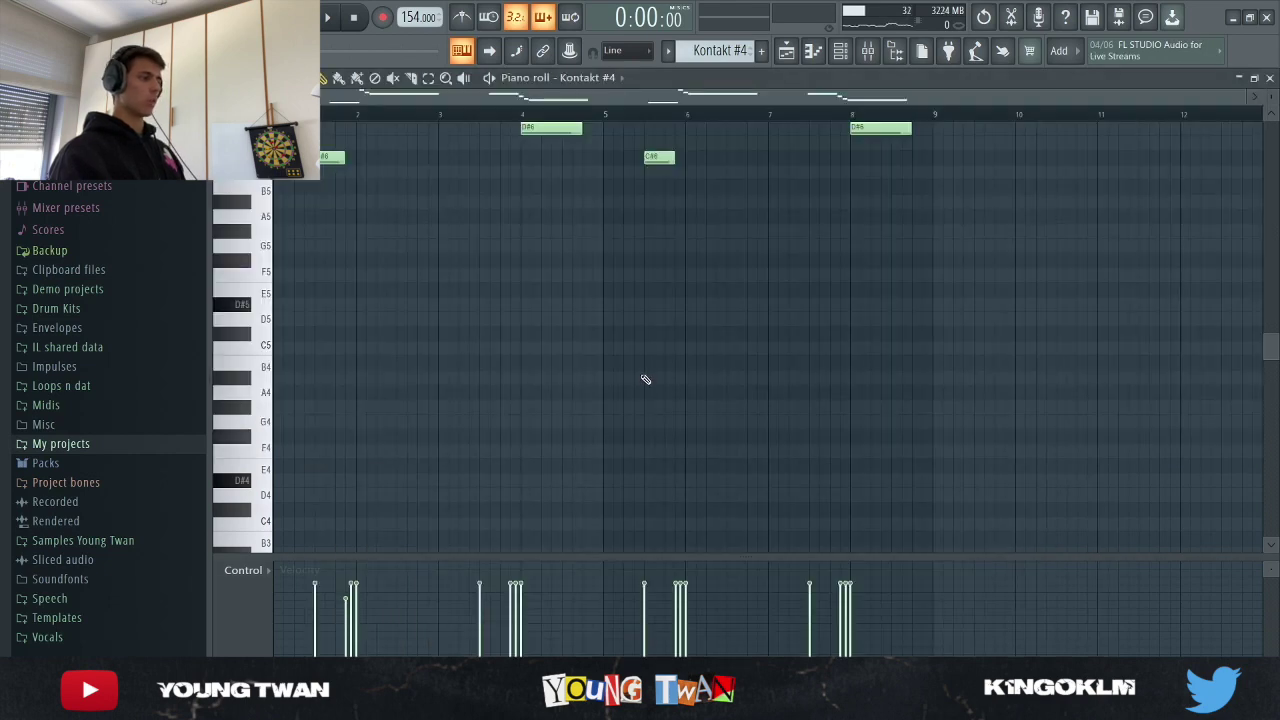
pyautogui.scroll(3, 697, 397)
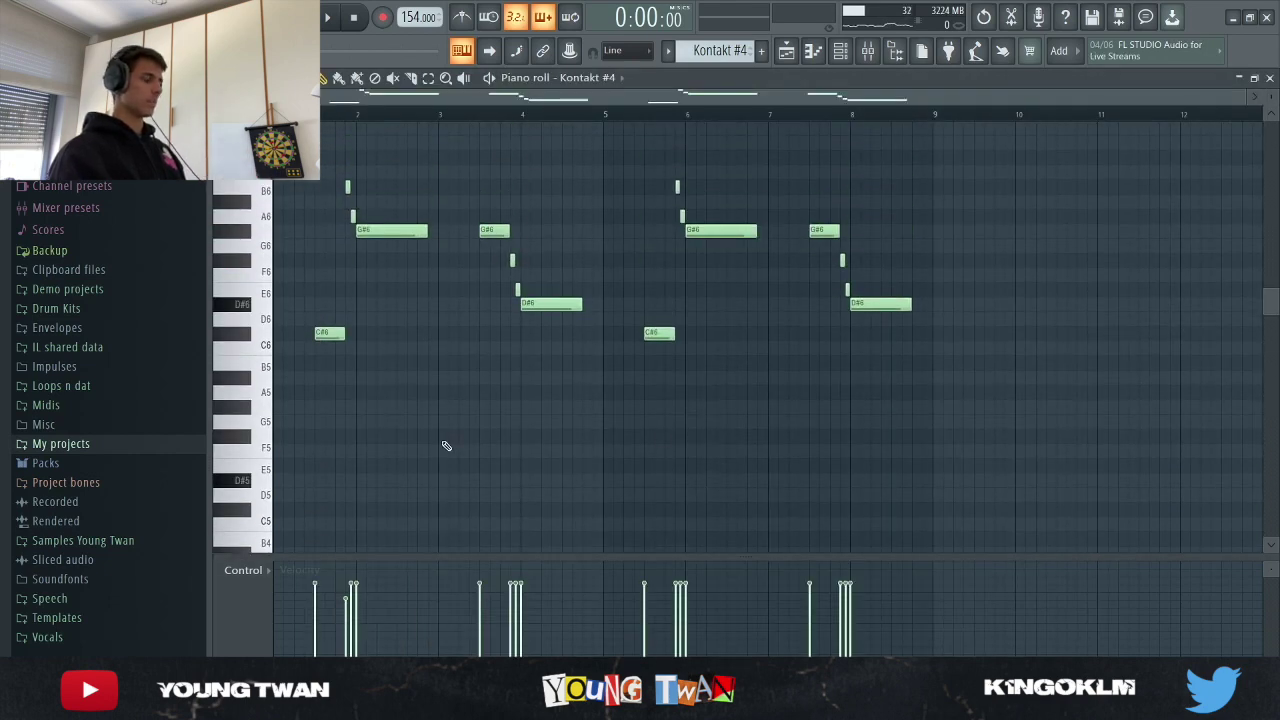
pyautogui.click(843, 55)
pyautogui.click(335, 331)
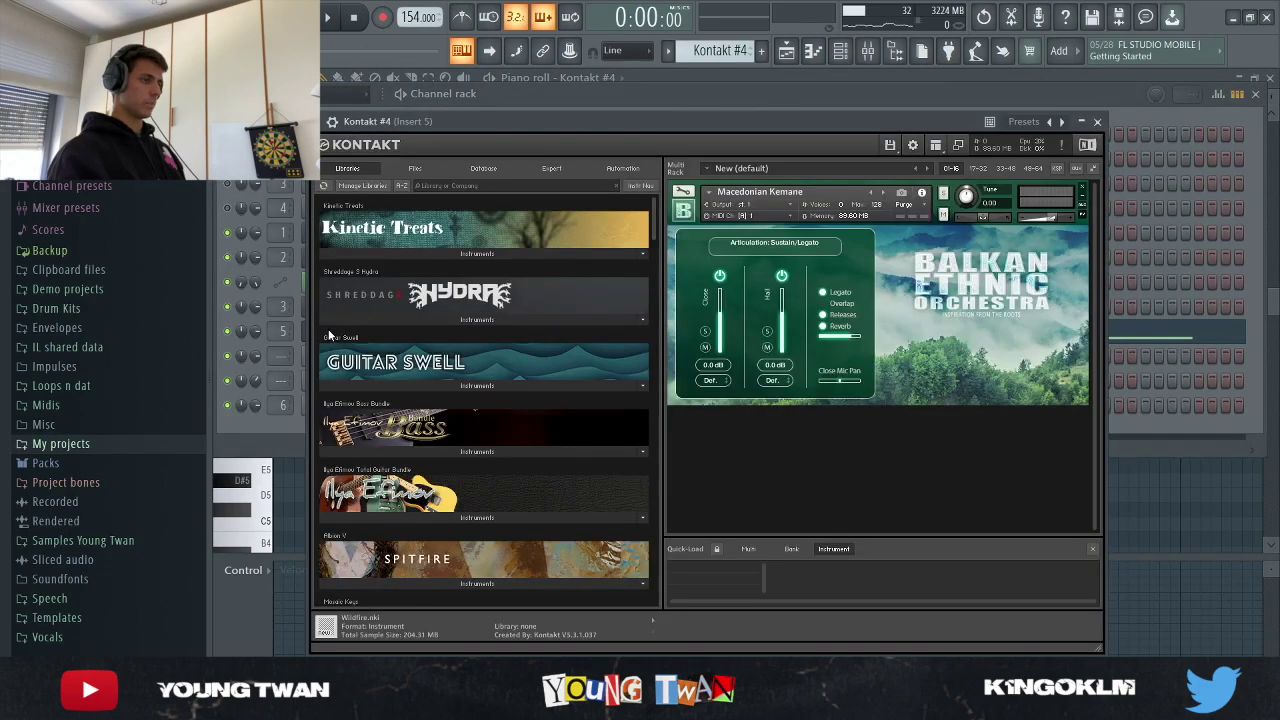
pyautogui.click(340, 331)
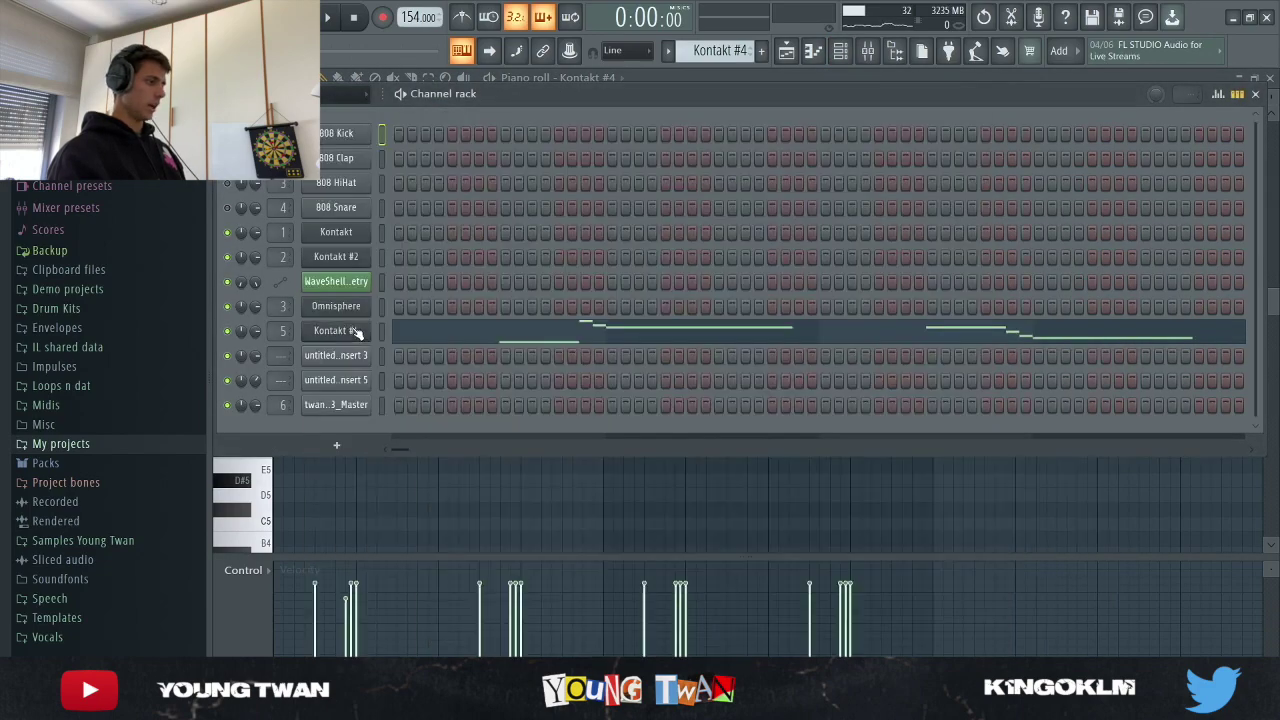
pyautogui.click(450, 335)
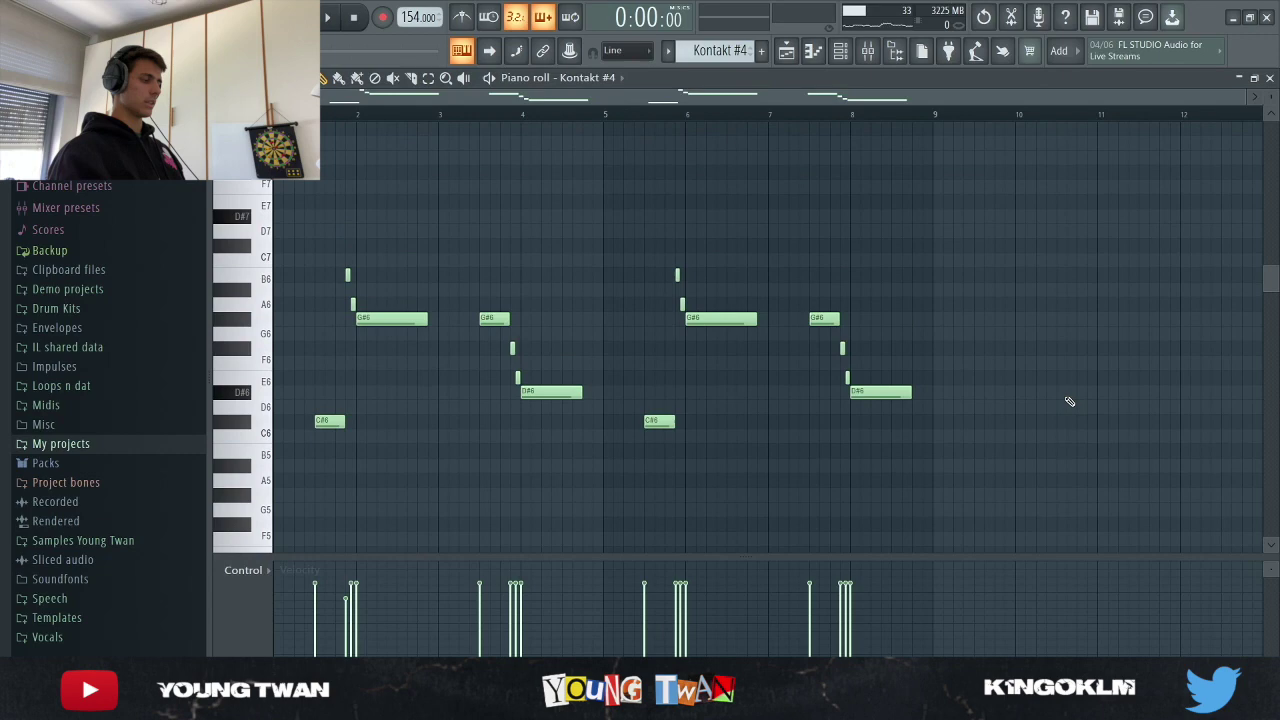
# Start the Kontakt #4 melody and show Insert 5's effect chain in the mixer.
pyautogui.press('space')
pyautogui.press('space')
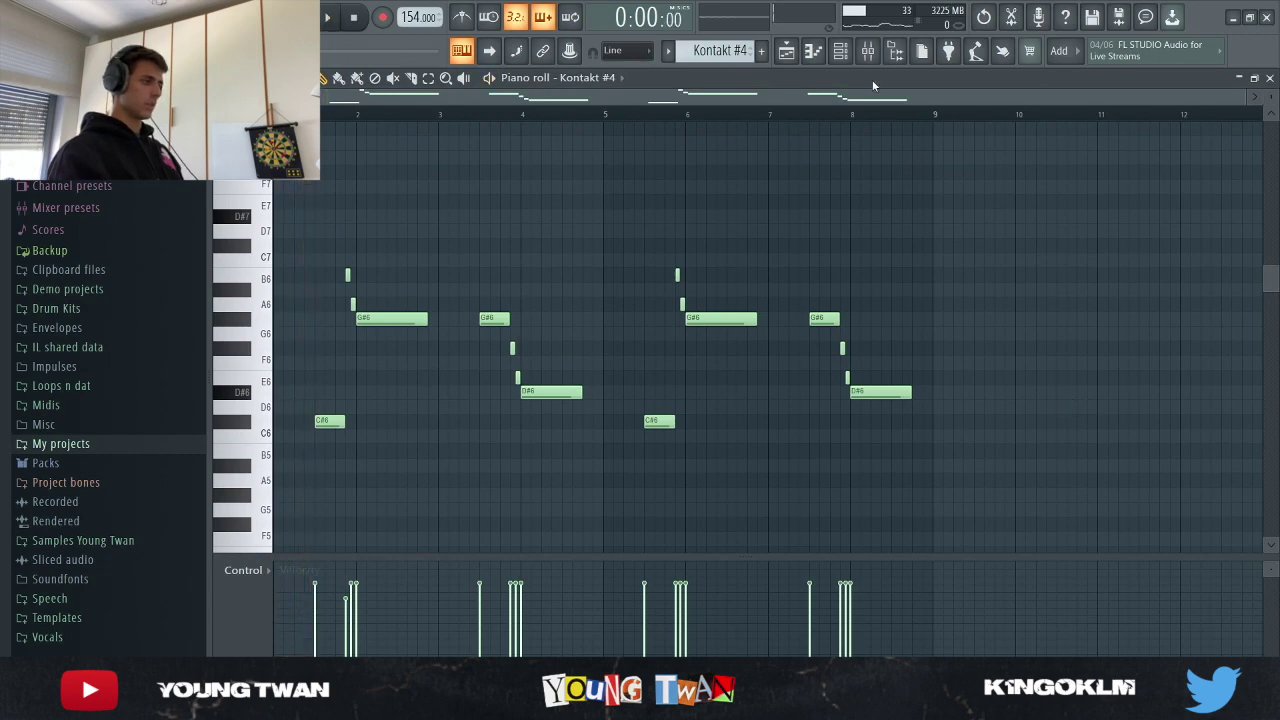
pyautogui.click(867, 50)
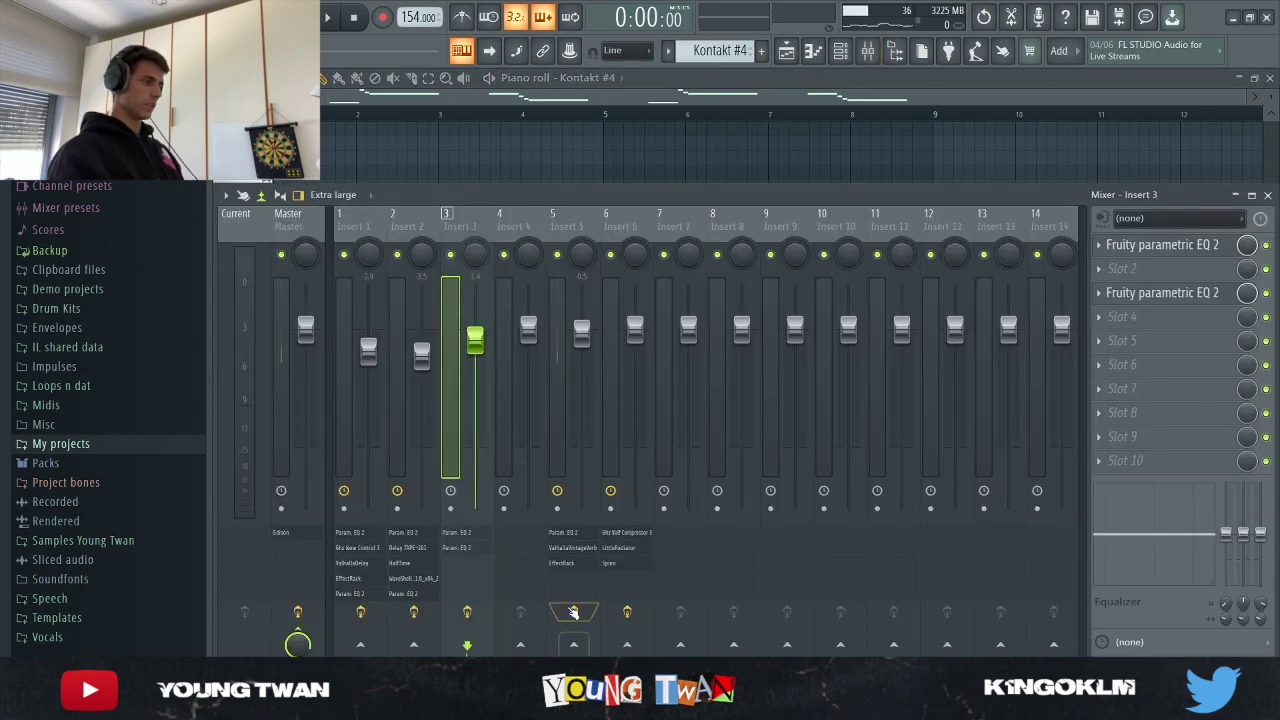
pyautogui.click(573, 612)
# Play the melody from the piano roll, stop it, and return to the mixer on Insert 5.
pyautogui.press('space')
pyautogui.click(677, 163)
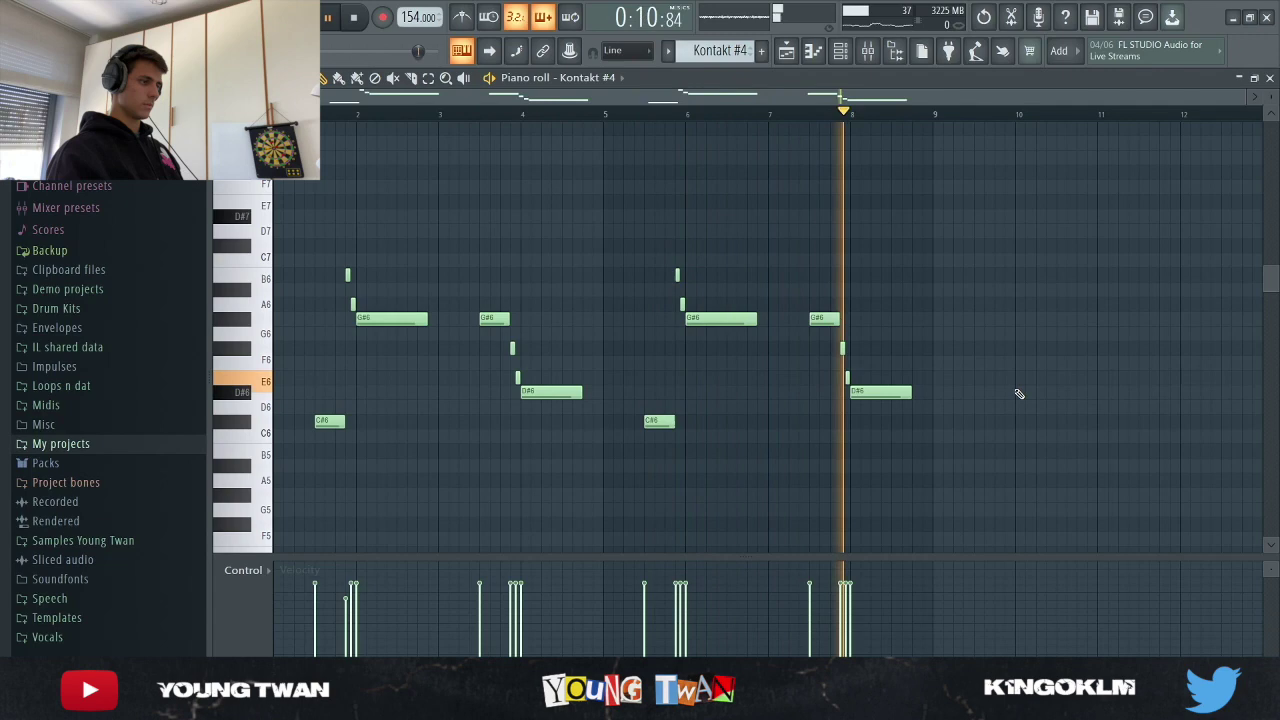
pyautogui.press('space')
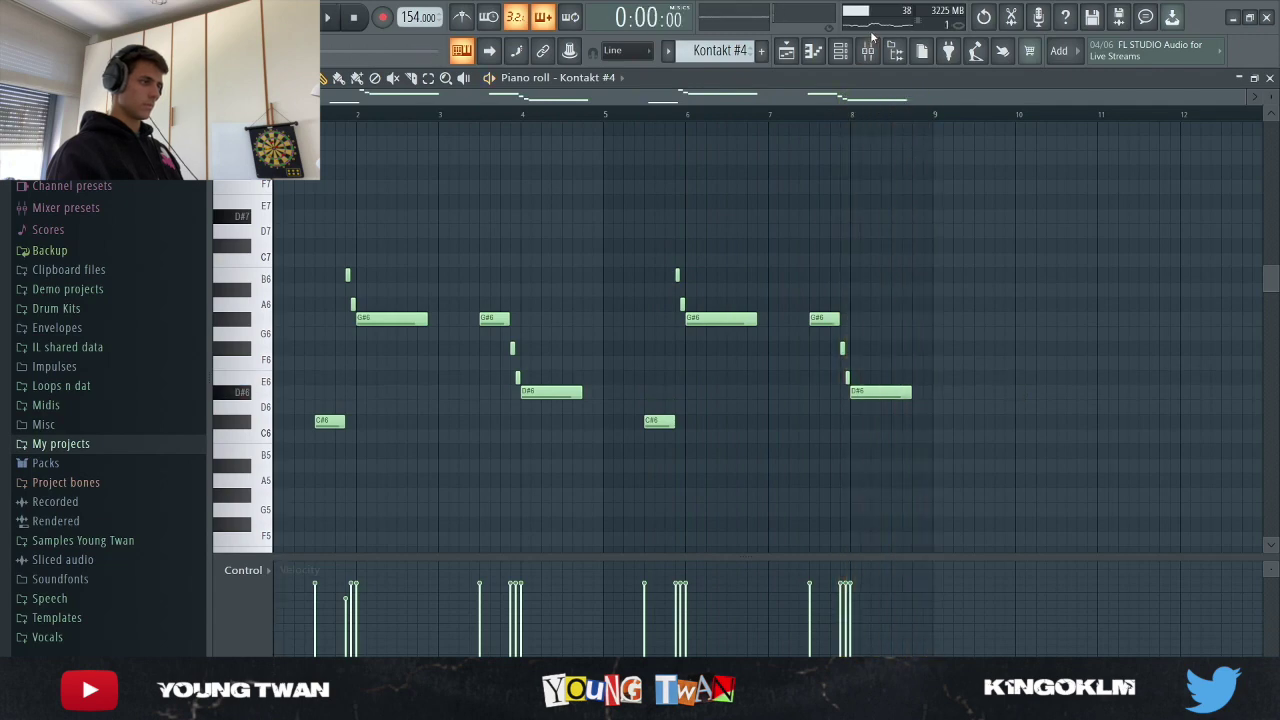
pyautogui.click(869, 49)
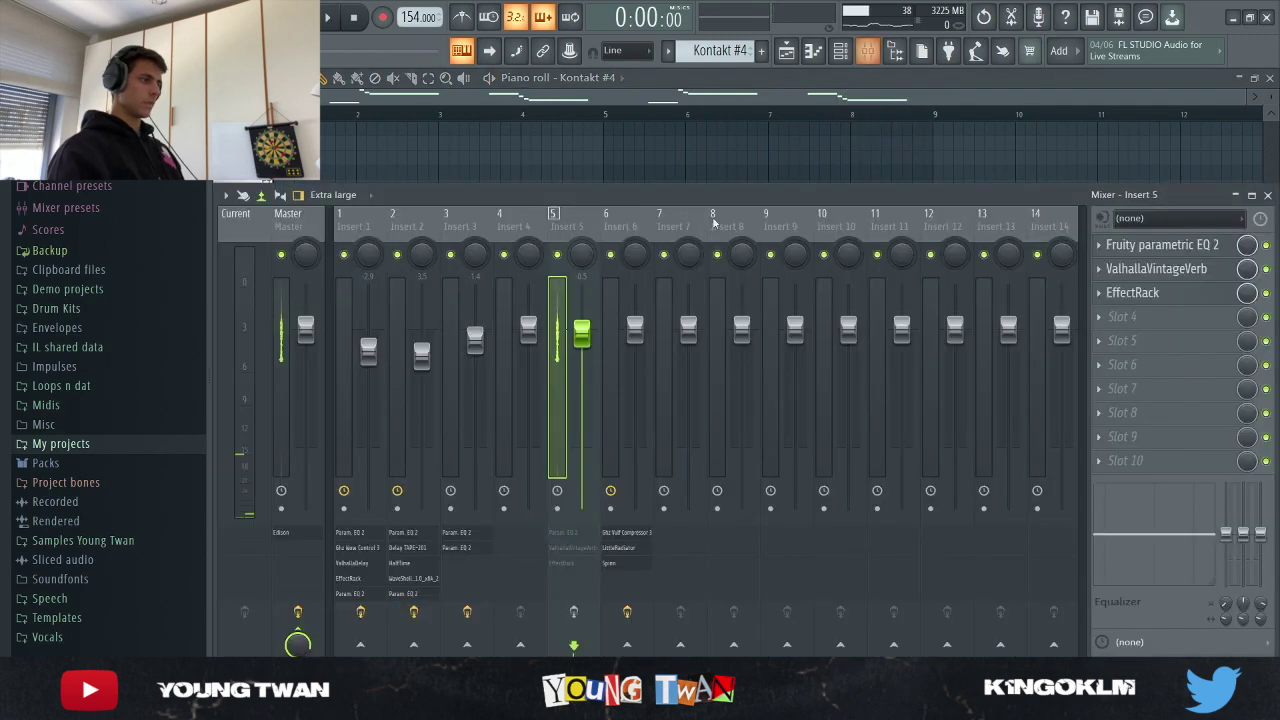
pyautogui.click(1150, 252)
pyautogui.moveTo(683, 428)
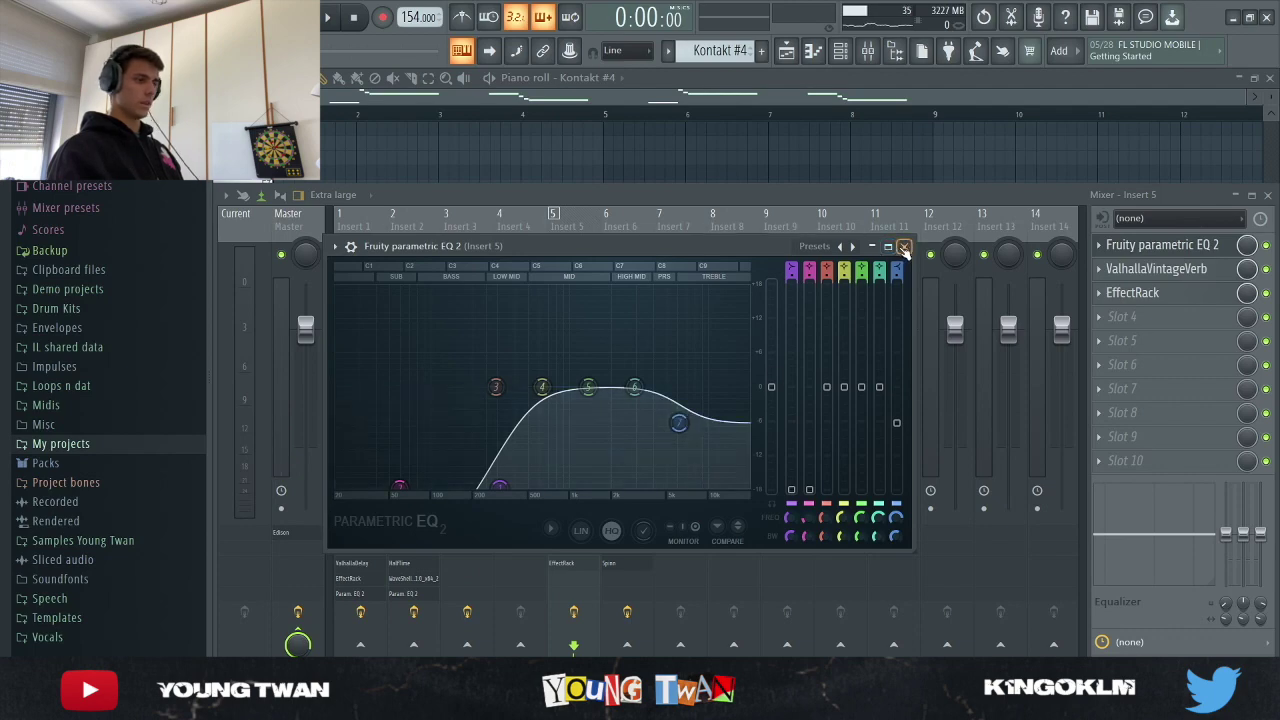
pyautogui.click(904, 247)
pyautogui.click(1163, 271)
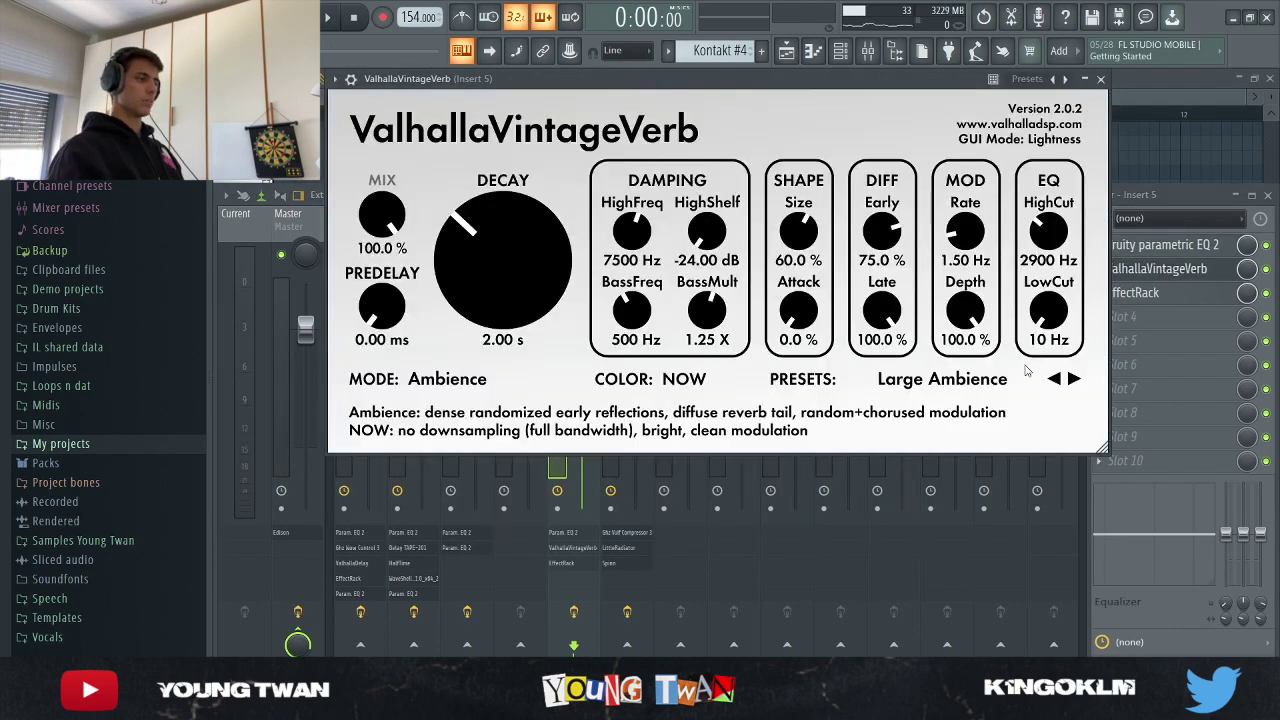
pyautogui.click(1100, 79)
pyautogui.click(1160, 294)
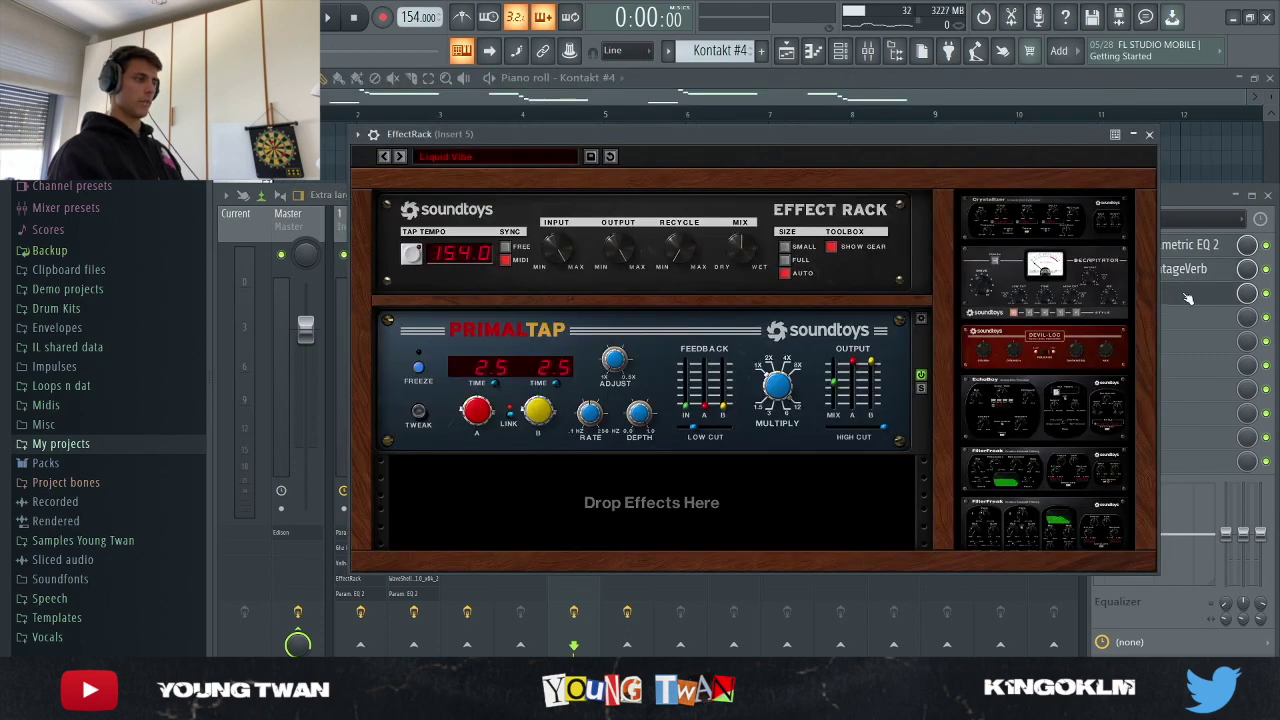
pyautogui.click(1196, 297)
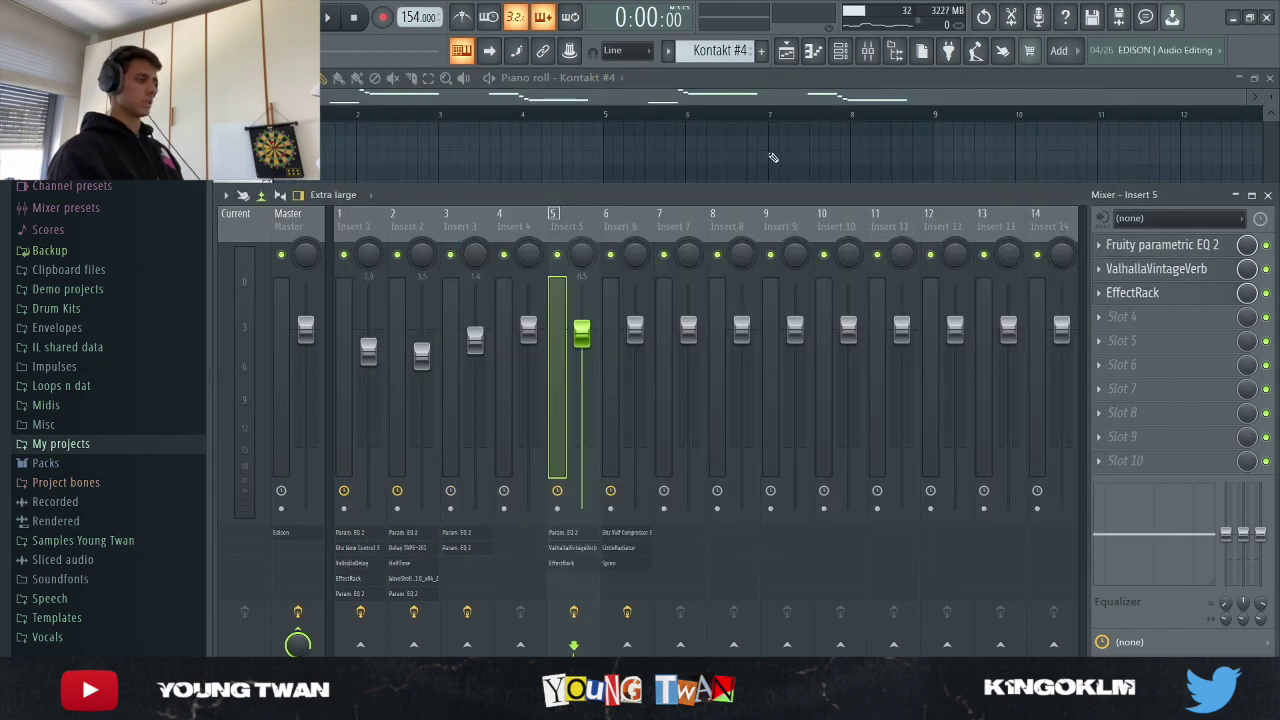
# Bring the Kontakt #4 piano roll forward and play its melody through Insert 5.
pyautogui.click(773, 157)
pyautogui.press('space')
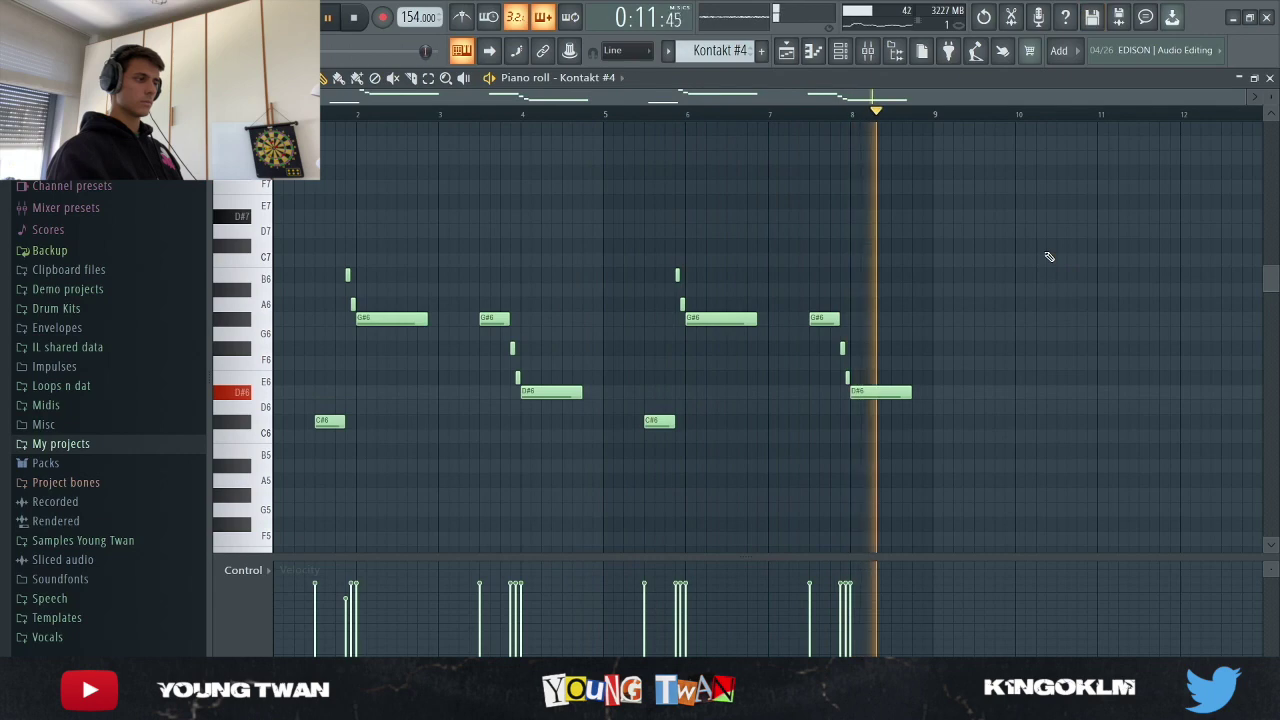
# Stop playback, return to the playlist, select Track 1's Kontakt #4 clip and play the song.
pyautogui.press('space')
pyautogui.click(787, 55)
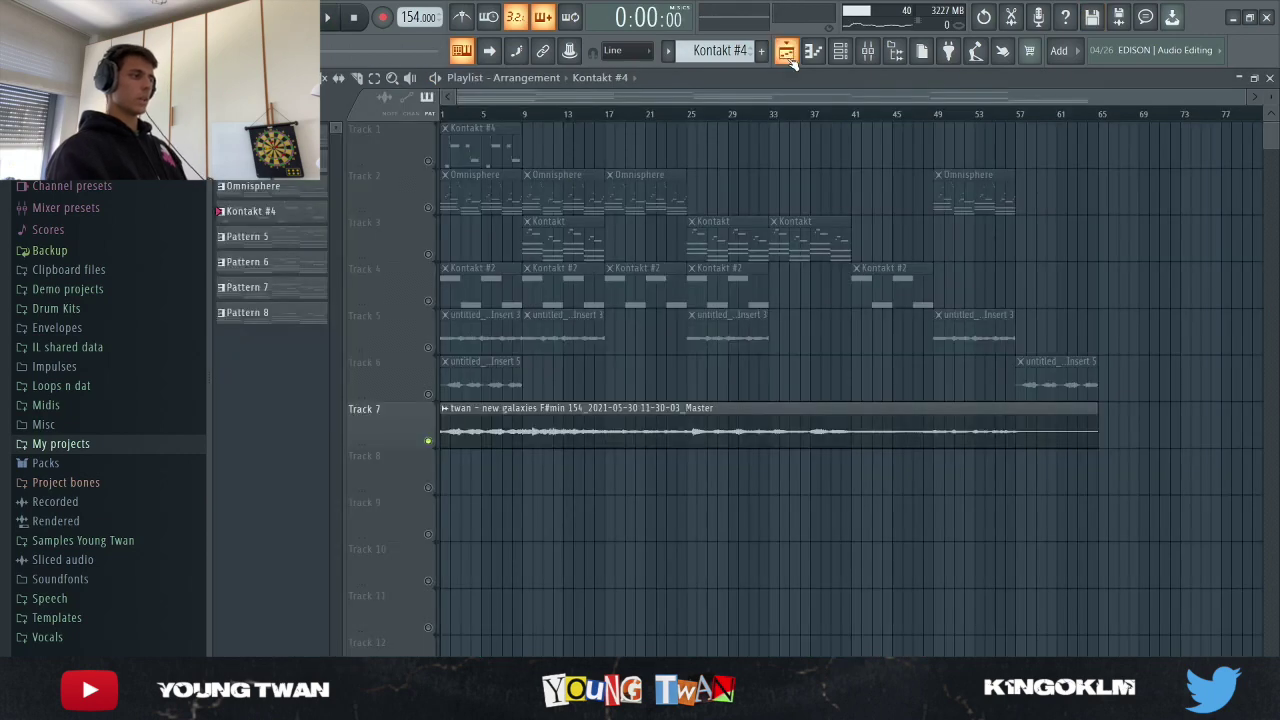
pyautogui.scroll(2, 440, 408)
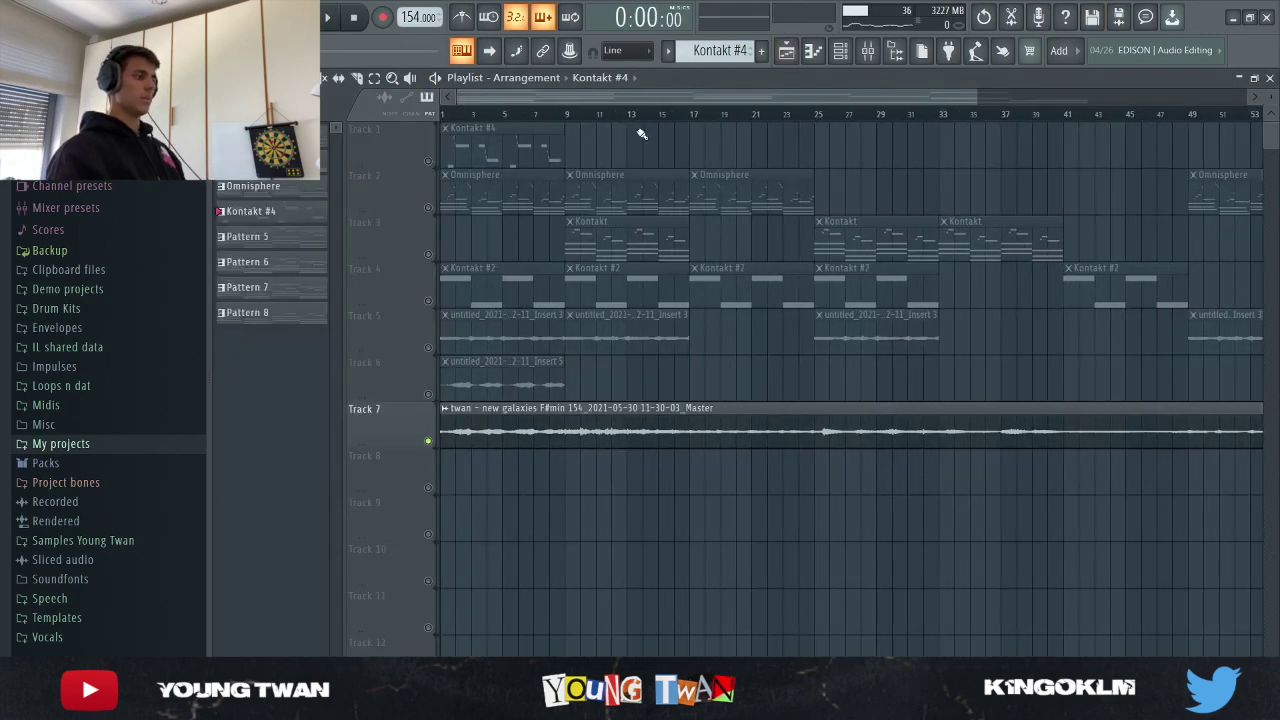
pyautogui.click(483, 140)
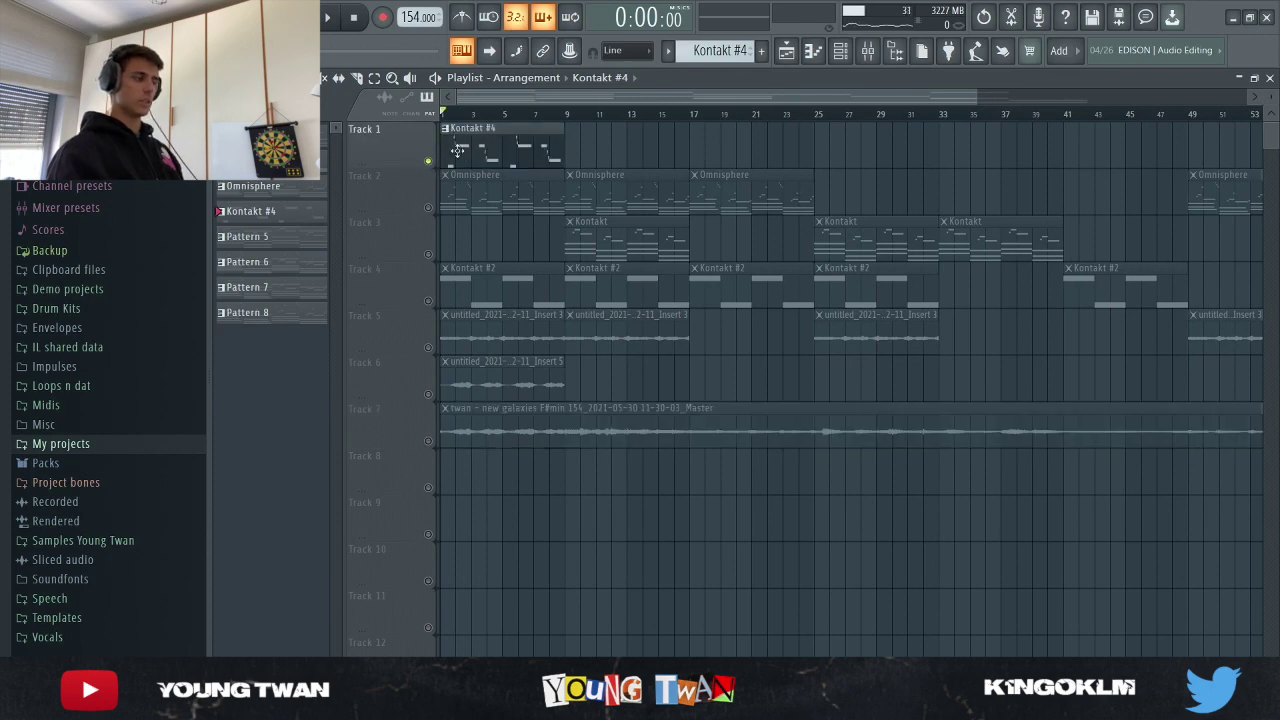
pyautogui.scroll(2, 400, 228)
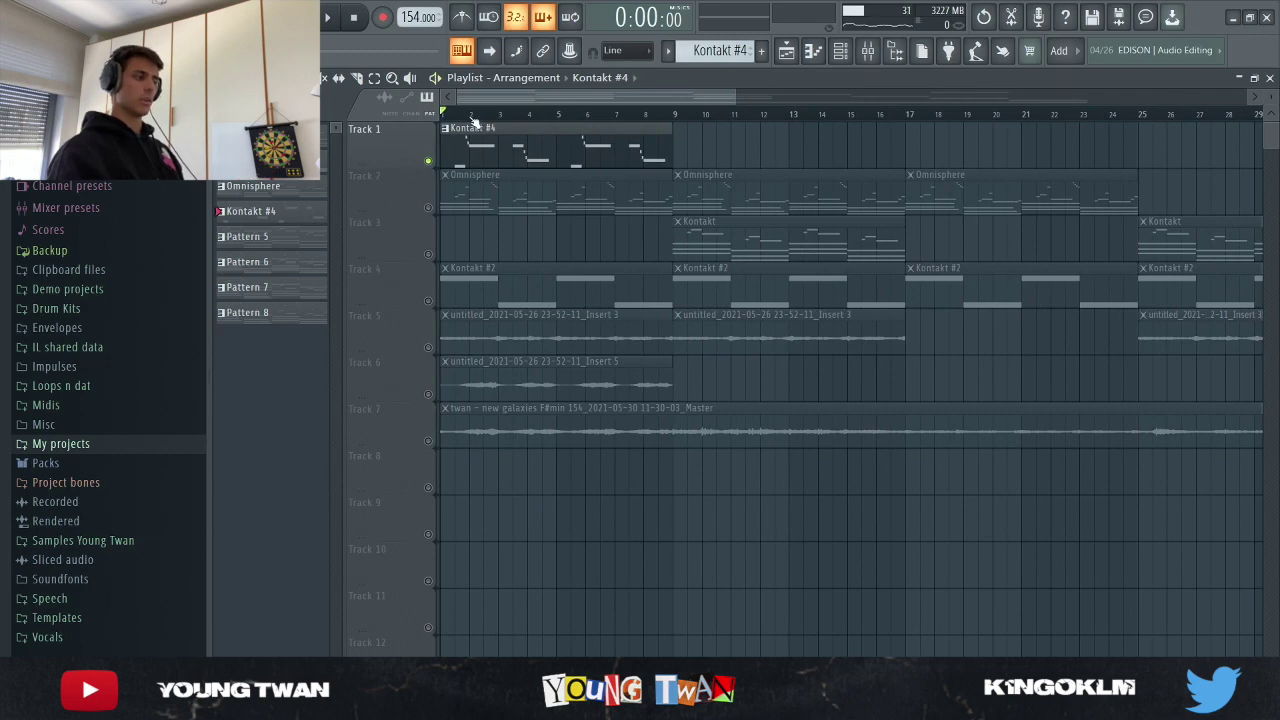
pyautogui.press('space')
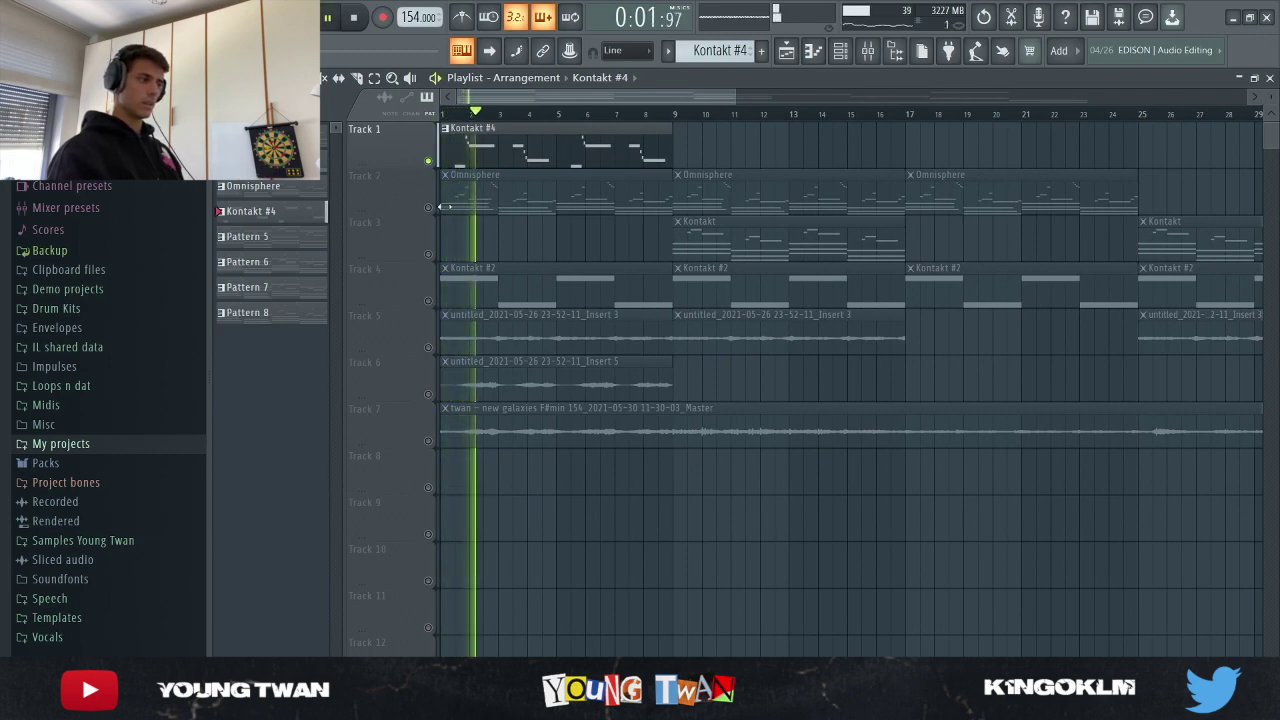
pyautogui.press('space')
# Unmute the Omnisphere track and replay the song to hear it.
pyautogui.click(428, 207)
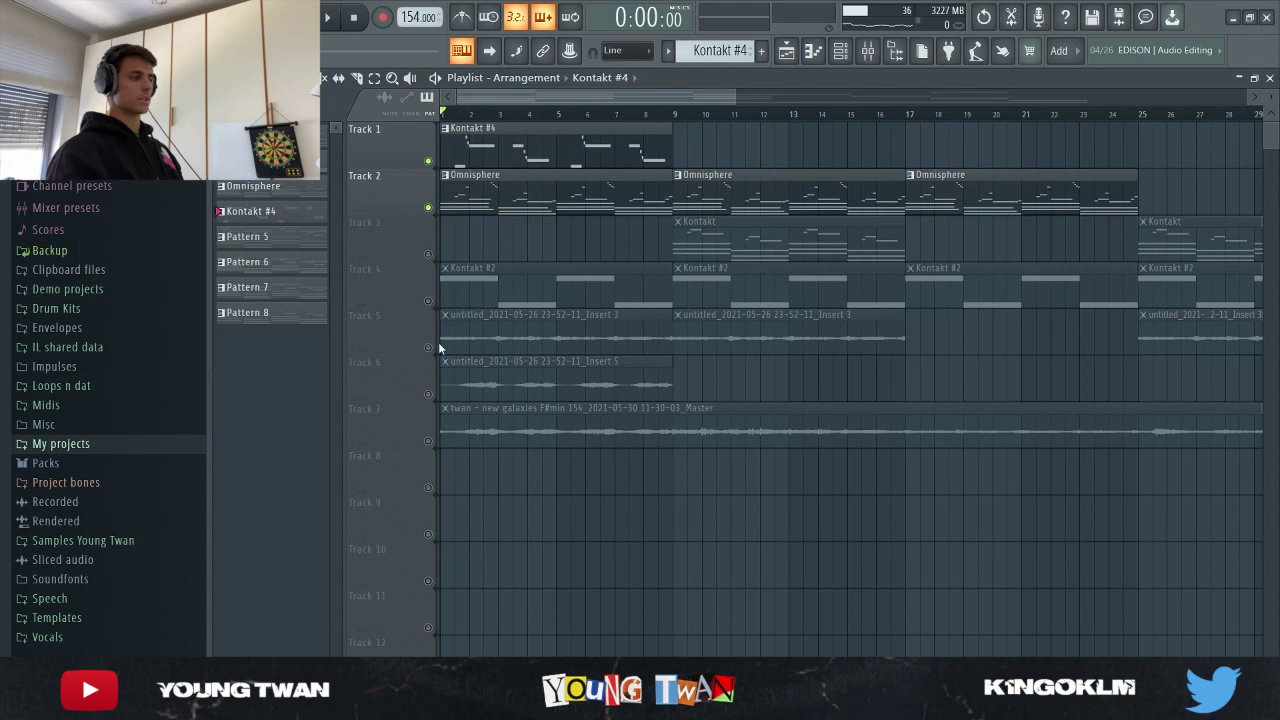
pyautogui.press('space')
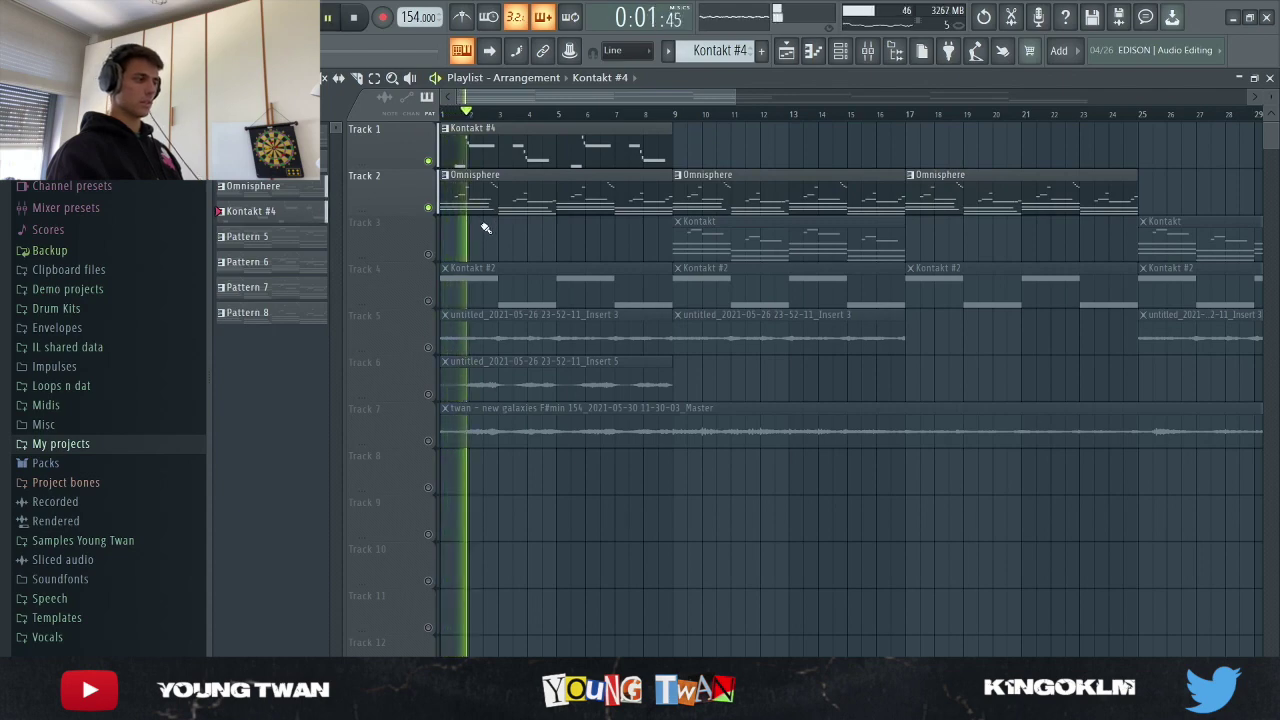
pyautogui.press('space')
# Open the Omnisphere clip in the piano roll and marquee-select the melody notes above the chords.
pyautogui.doubleClick(492, 197)
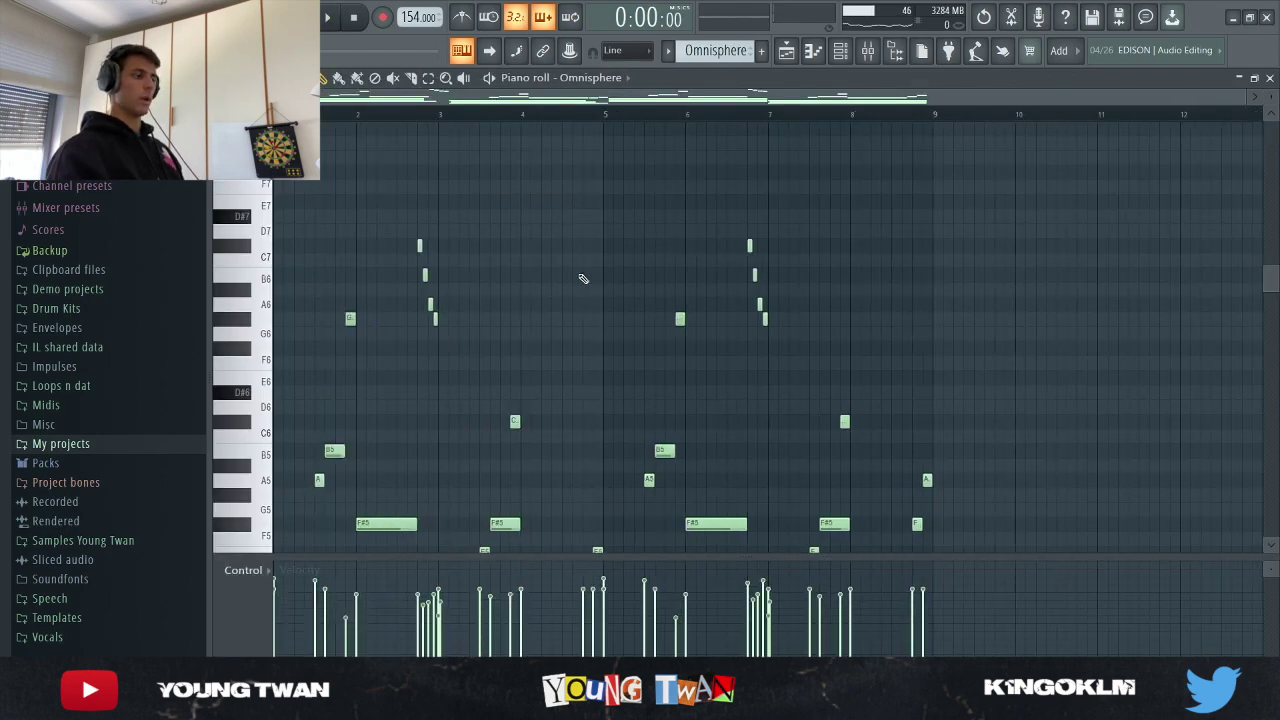
pyautogui.scroll(2, 885, 352)
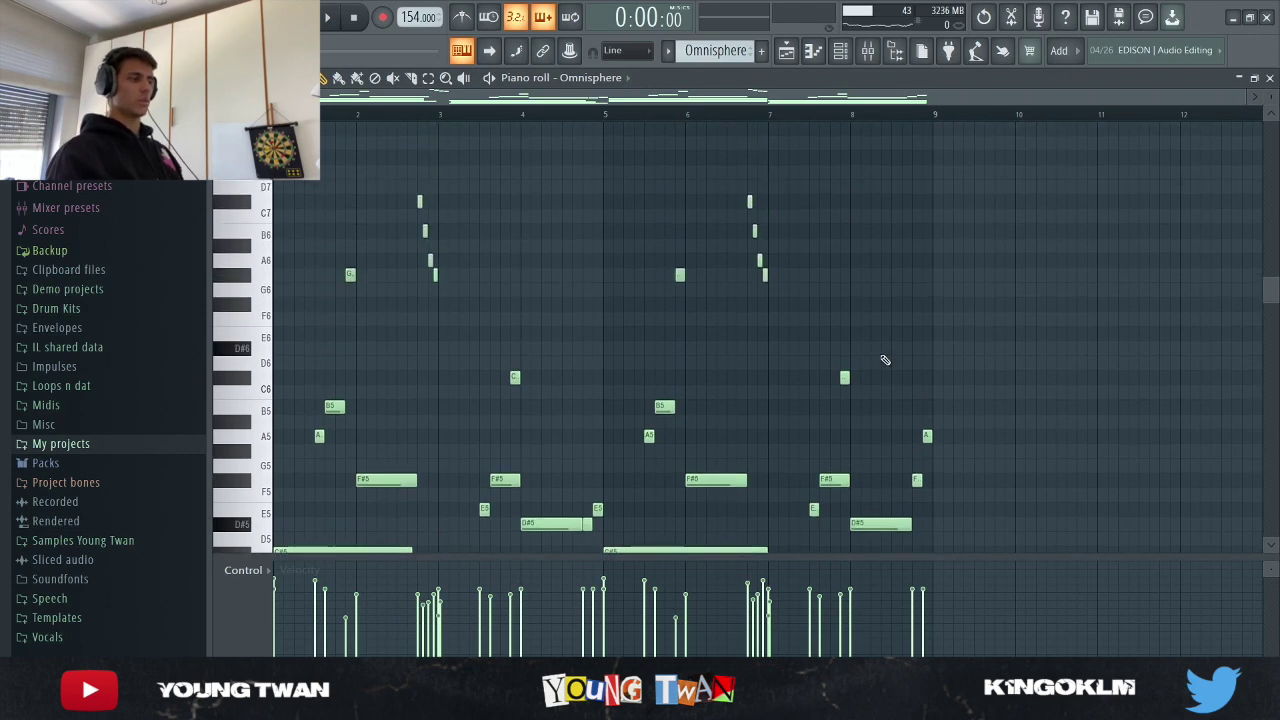
pyautogui.scroll(-6, 884, 344)
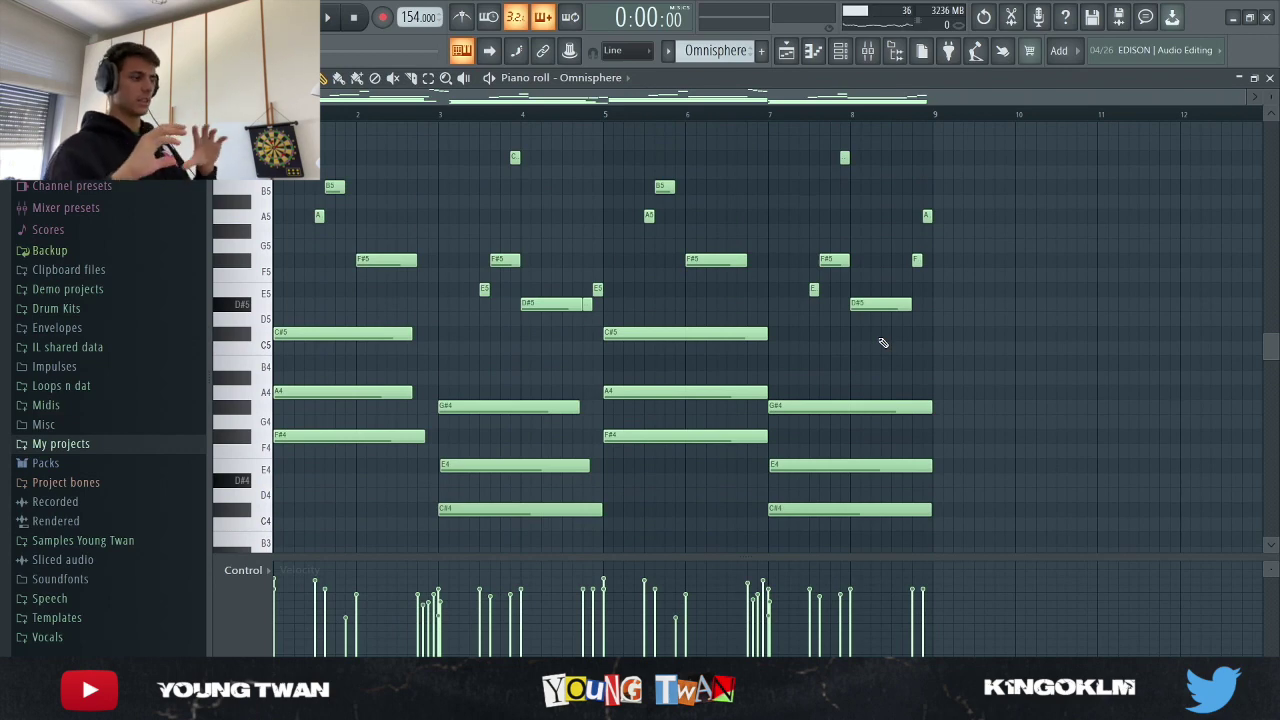
pyautogui.scroll(-2, 851, 334)
pyautogui.moveTo(950, 500); pyautogui.dragTo(380, 238)
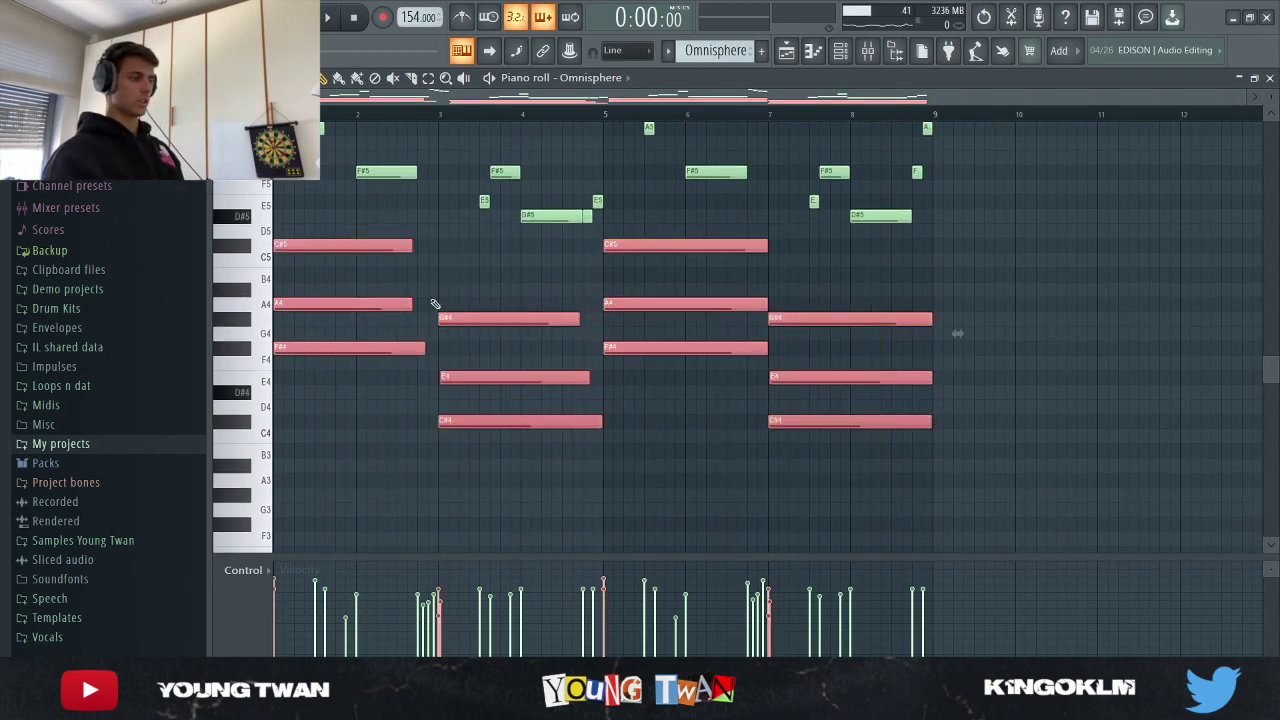
pyautogui.scroll(-1, 937, 434)
pyautogui.moveTo(937, 434); pyautogui.dragTo(446, 283)
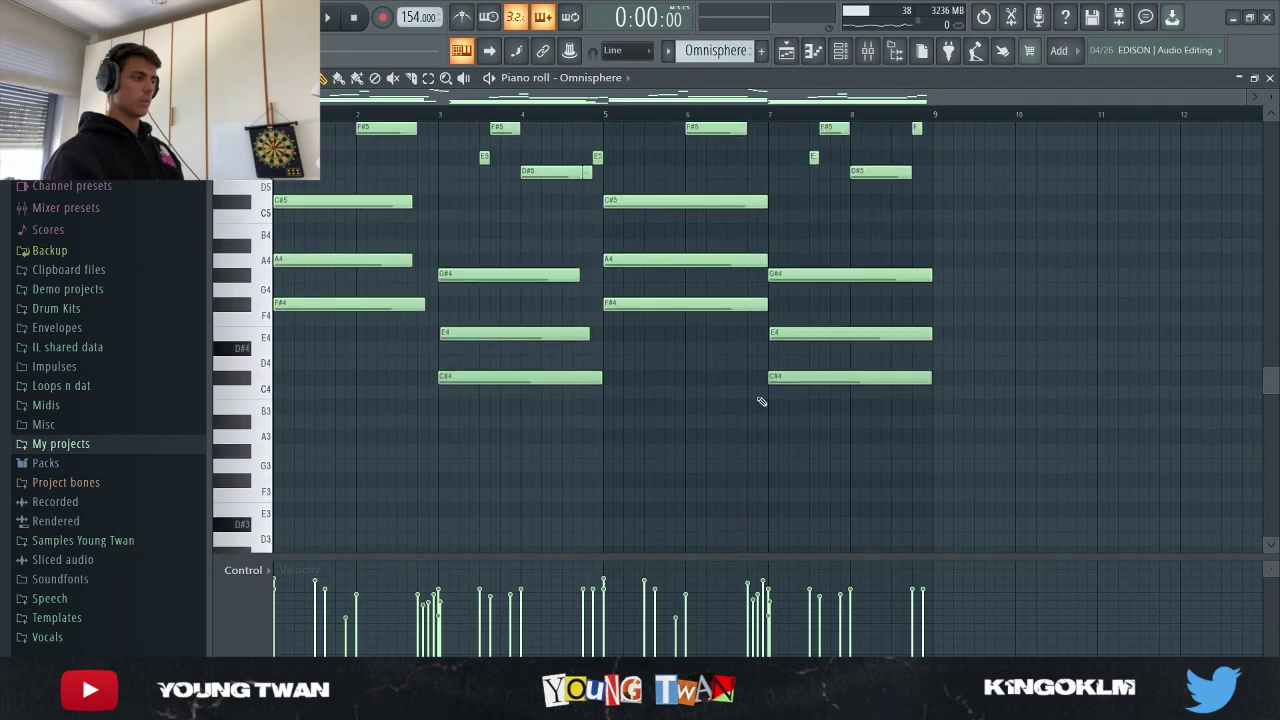
pyautogui.scroll(-2, 760, 401)
pyautogui.scroll(3, 839, 416)
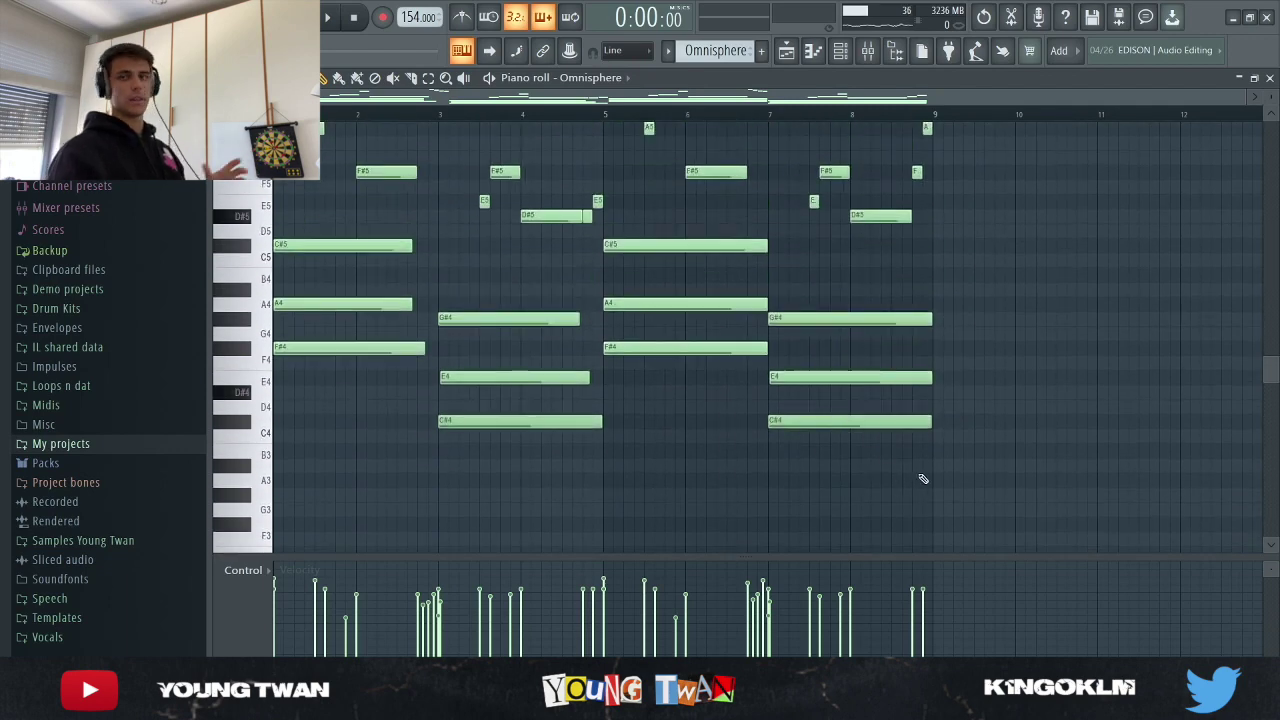
pyautogui.moveTo(897, 512); pyautogui.dragTo(323, 238)
pyautogui.scroll(4, 957, 509)
pyautogui.moveTo(952, 400); pyautogui.dragTo(301, 234)
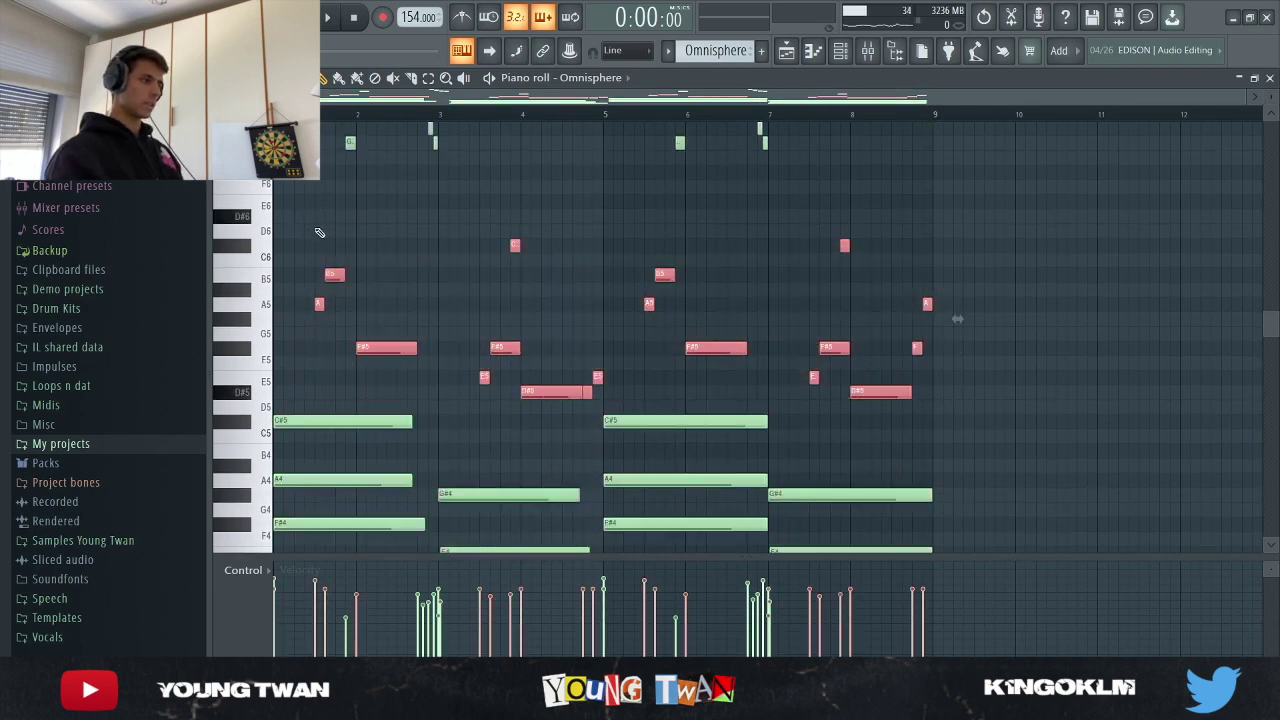
pyautogui.scroll(5, 435, 318)
pyautogui.moveTo(858, 414); pyautogui.dragTo(318, 267)
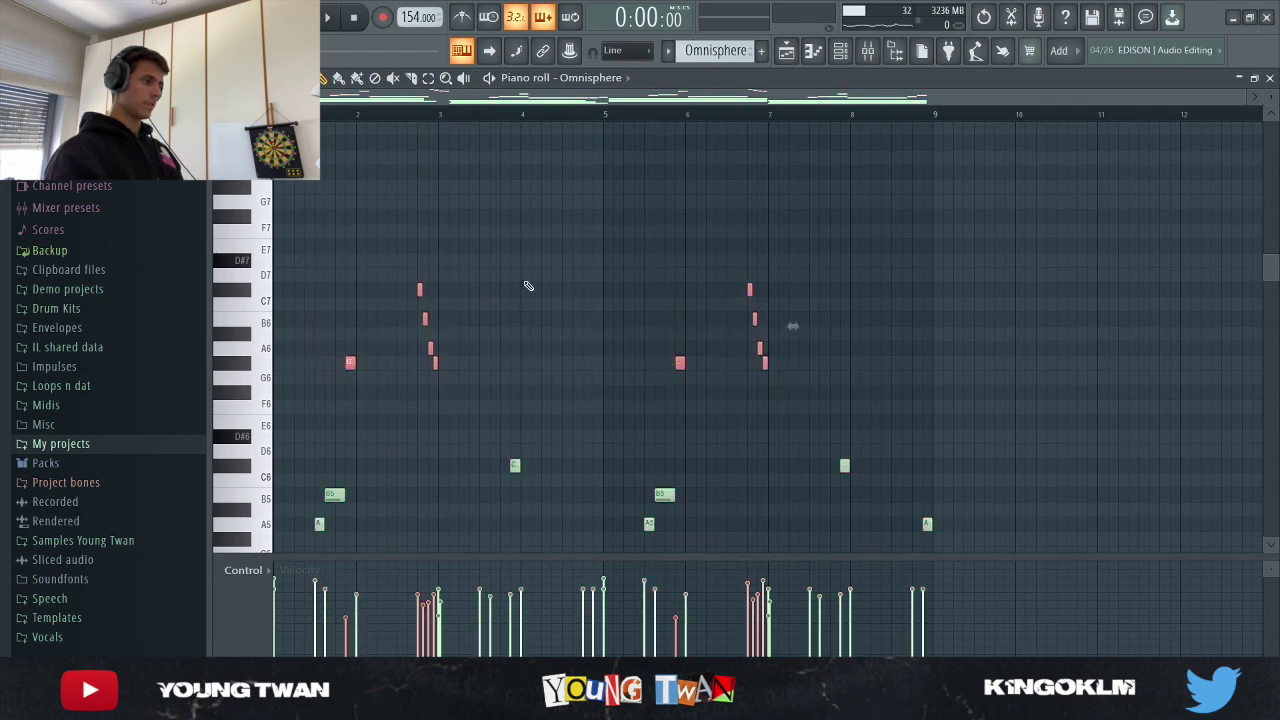
pyautogui.scroll(3, 811, 267)
# Try the selected notes an octave lower twice, restoring them to their original octave.
pyautogui.hotkey('ctrl', 'Down')
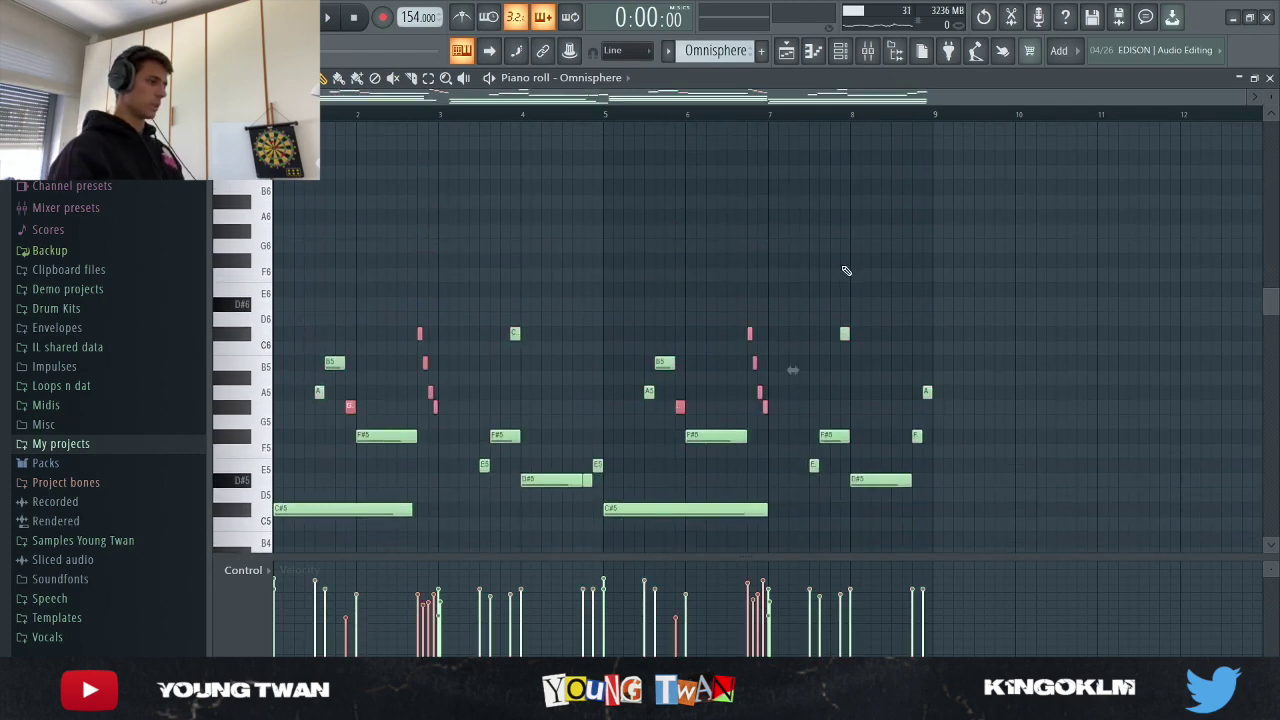
pyautogui.hotkey('ctrl', 'Up')
pyautogui.scroll(2, 850, 273)
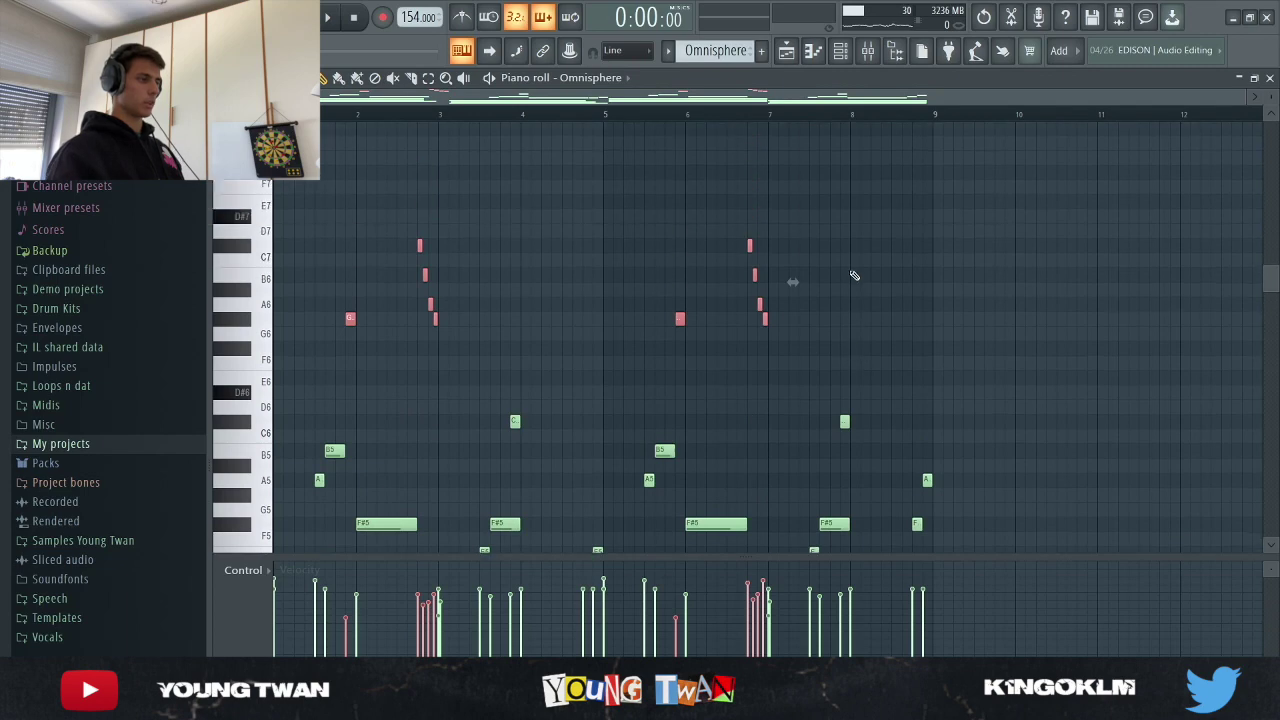
pyautogui.hotkey('ctrl', 'Down')
pyautogui.hotkey('ctrl', 'Up')
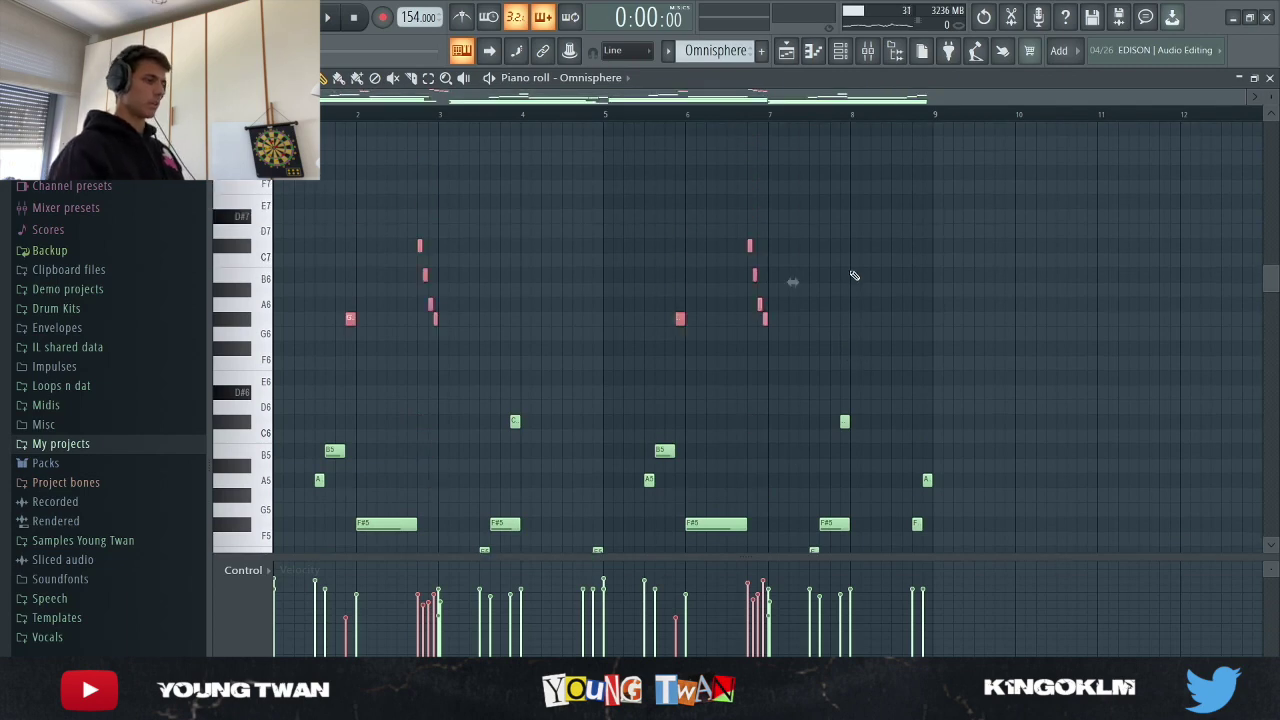
# Open the Kontakt #4 melody (C#6, D#6, G#6) in the piano roll, then hide the channel rack.
pyautogui.click(843, 51)
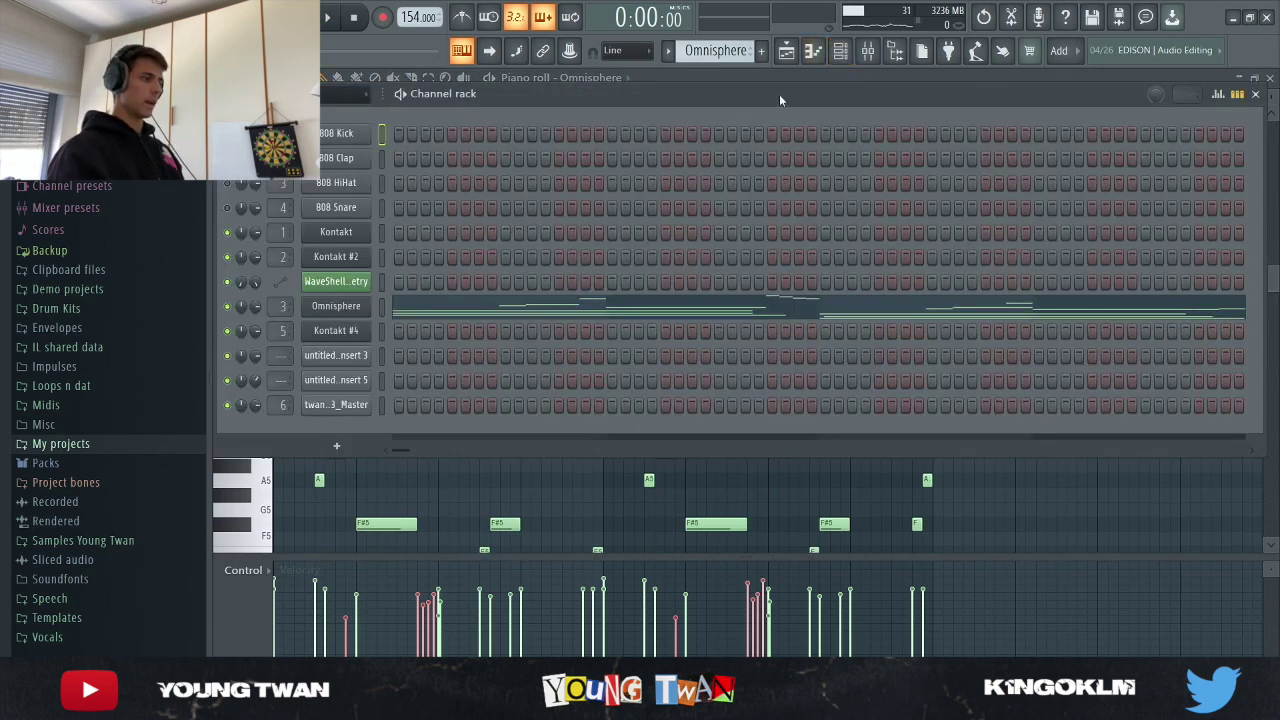
pyautogui.click(604, 330)
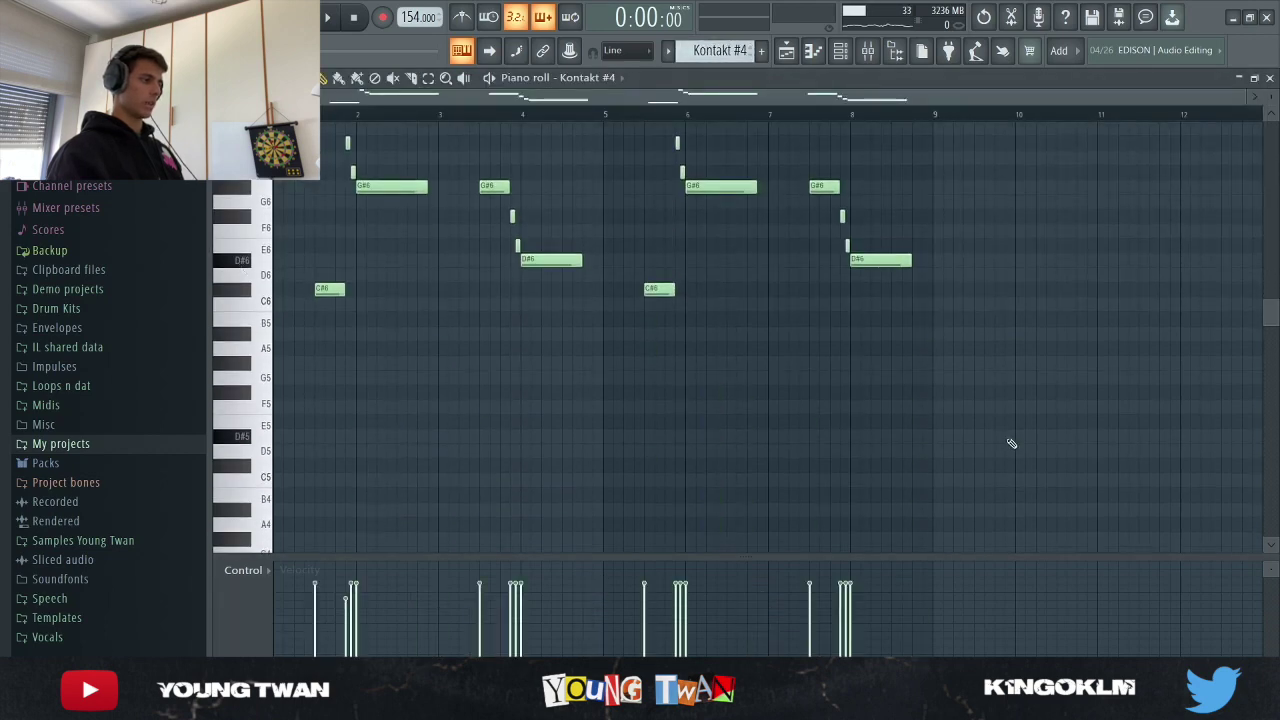
pyautogui.scroll(2, 1012, 443)
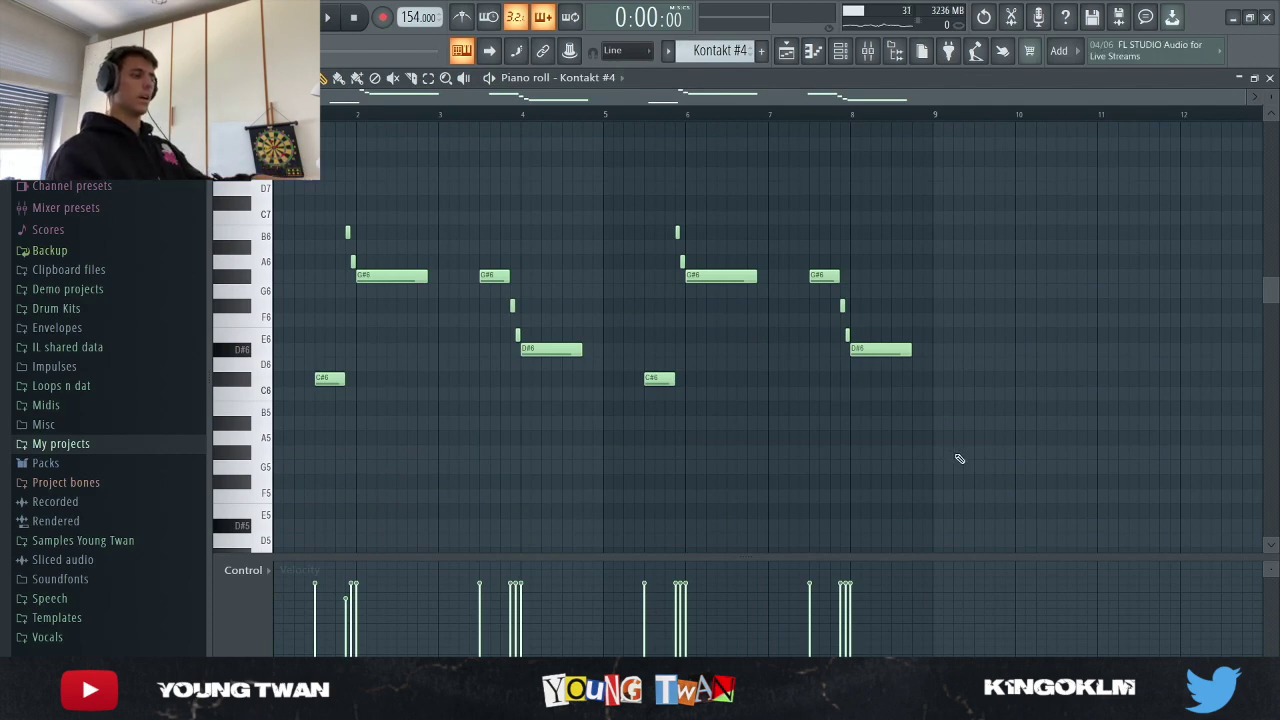
pyautogui.click(838, 52)
pyautogui.press('F6')
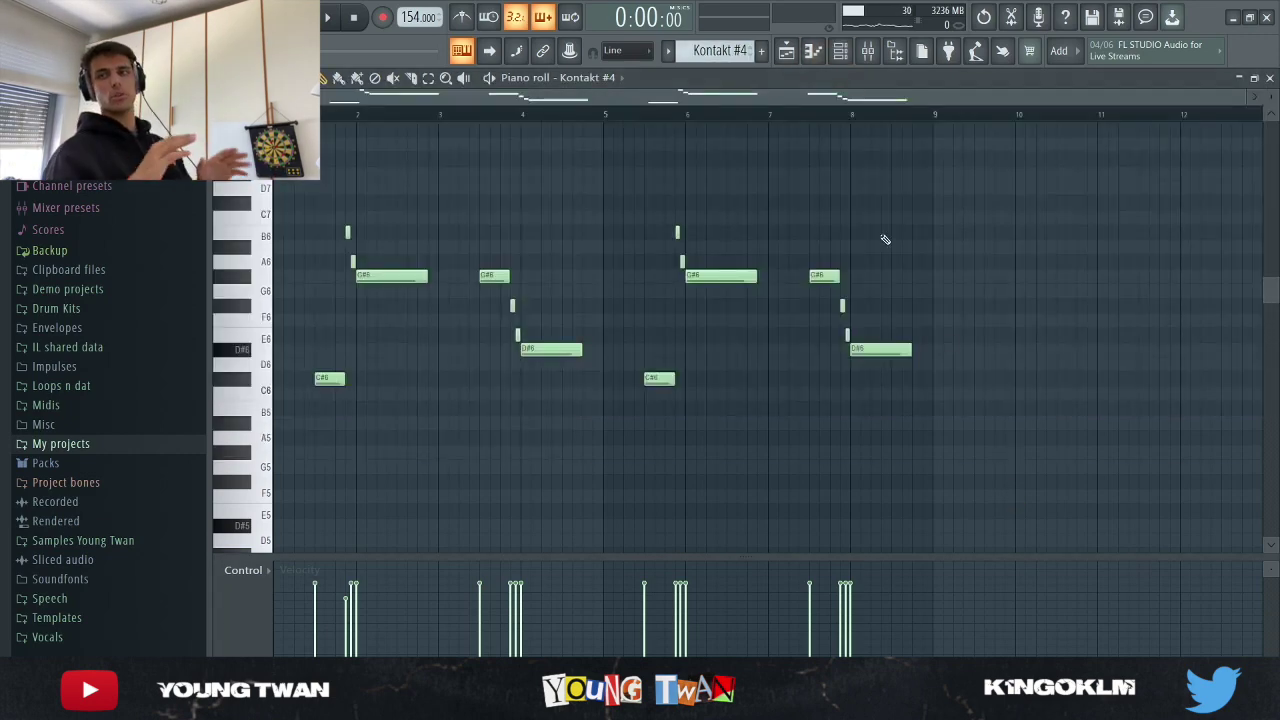
# Solo Track 7's rendered sample in the playlist and show Insert 6's effects in the mixer.
pyautogui.click(785, 52)
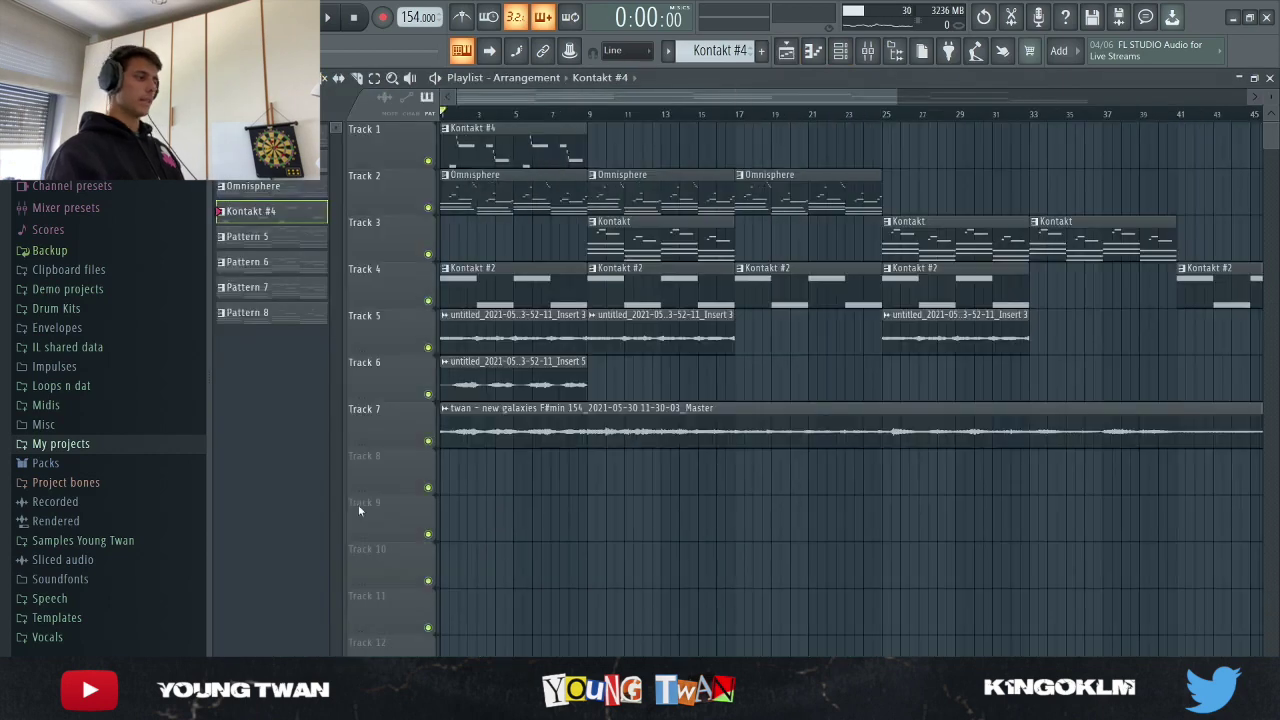
pyautogui.rightClick(428, 441)
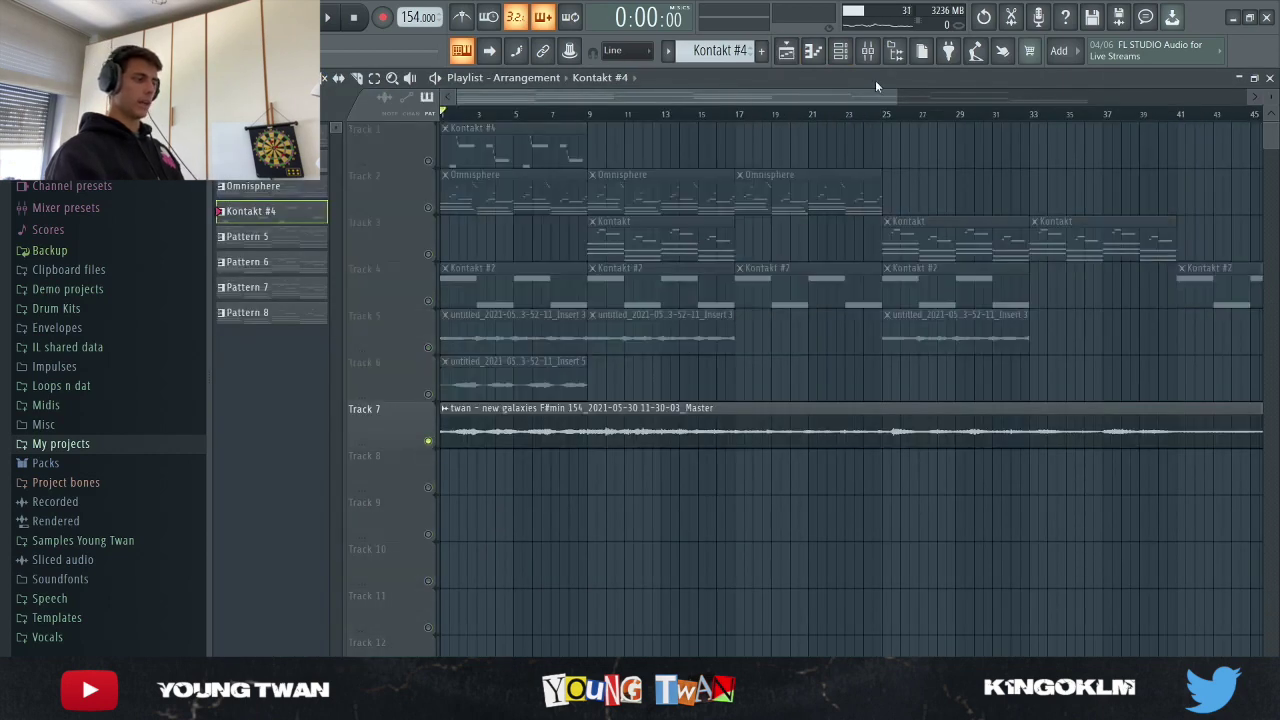
pyautogui.click(866, 52)
pyautogui.click(646, 226)
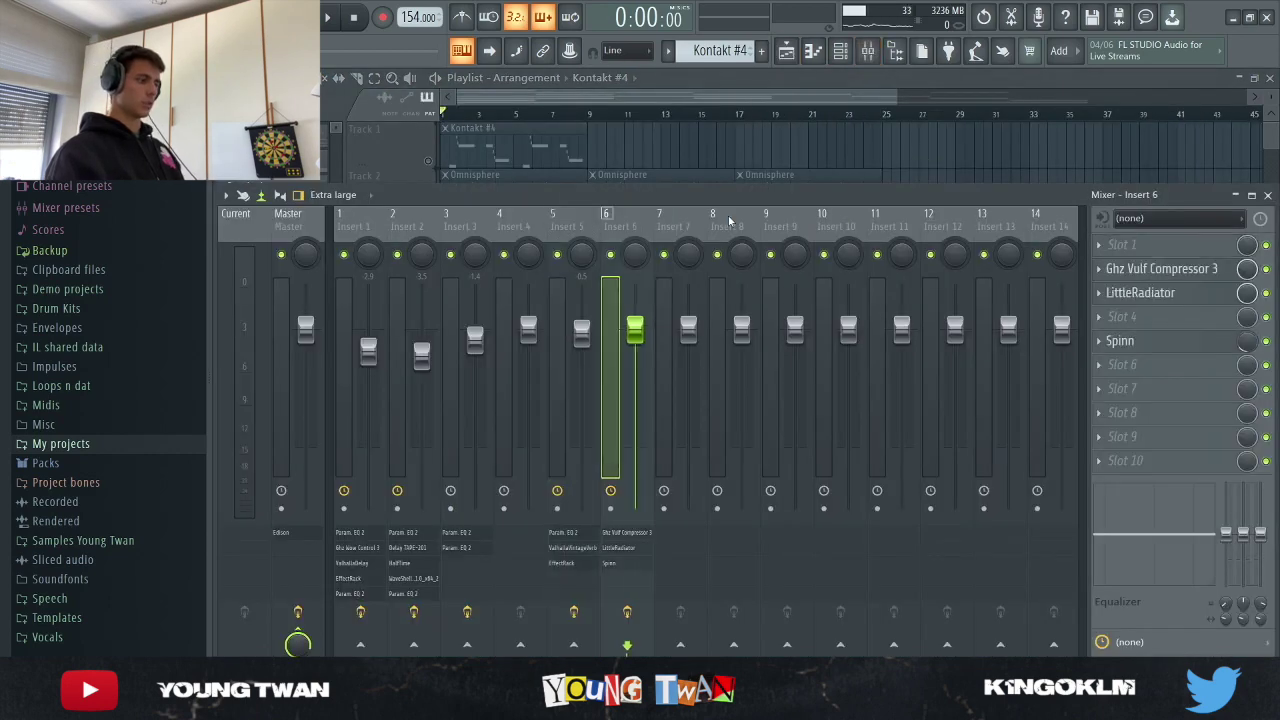
# Inspect Ghz Vulf Compressor 3, LittleRadiator and Spinn on Insert 6, then close the mixer.
pyautogui.click(1164, 270)
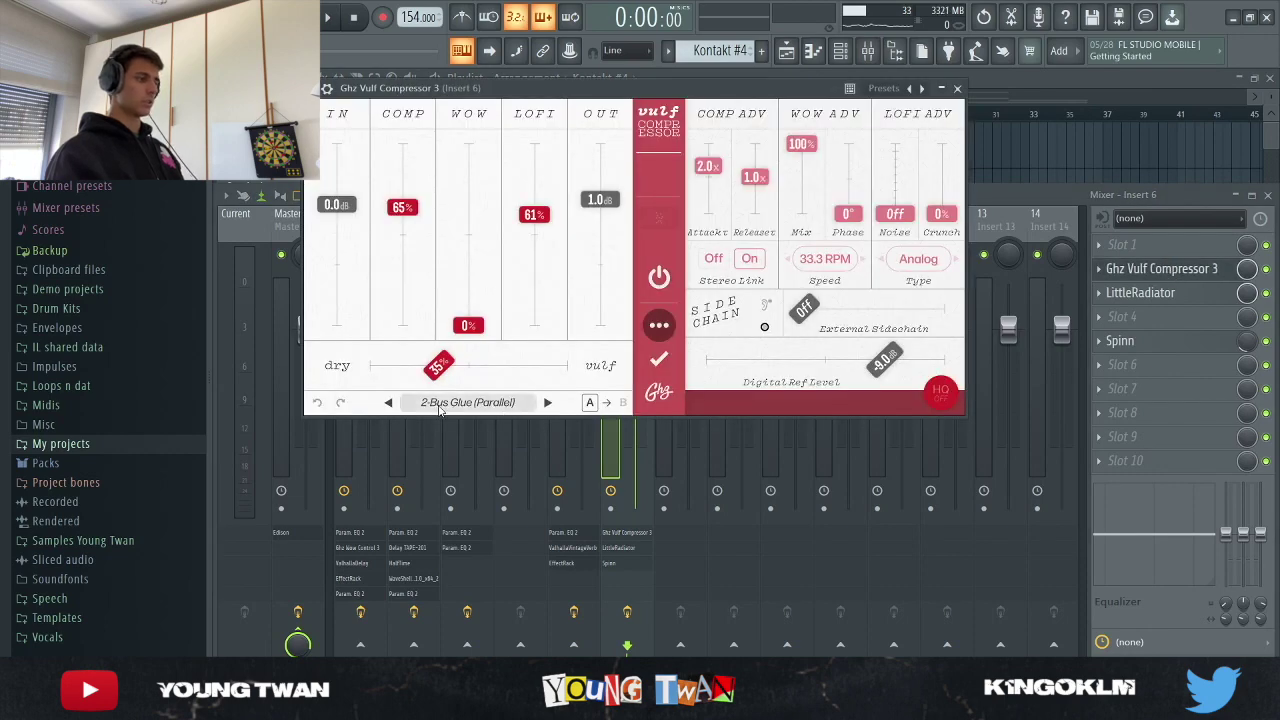
pyautogui.click(1175, 280)
pyautogui.click(1171, 298)
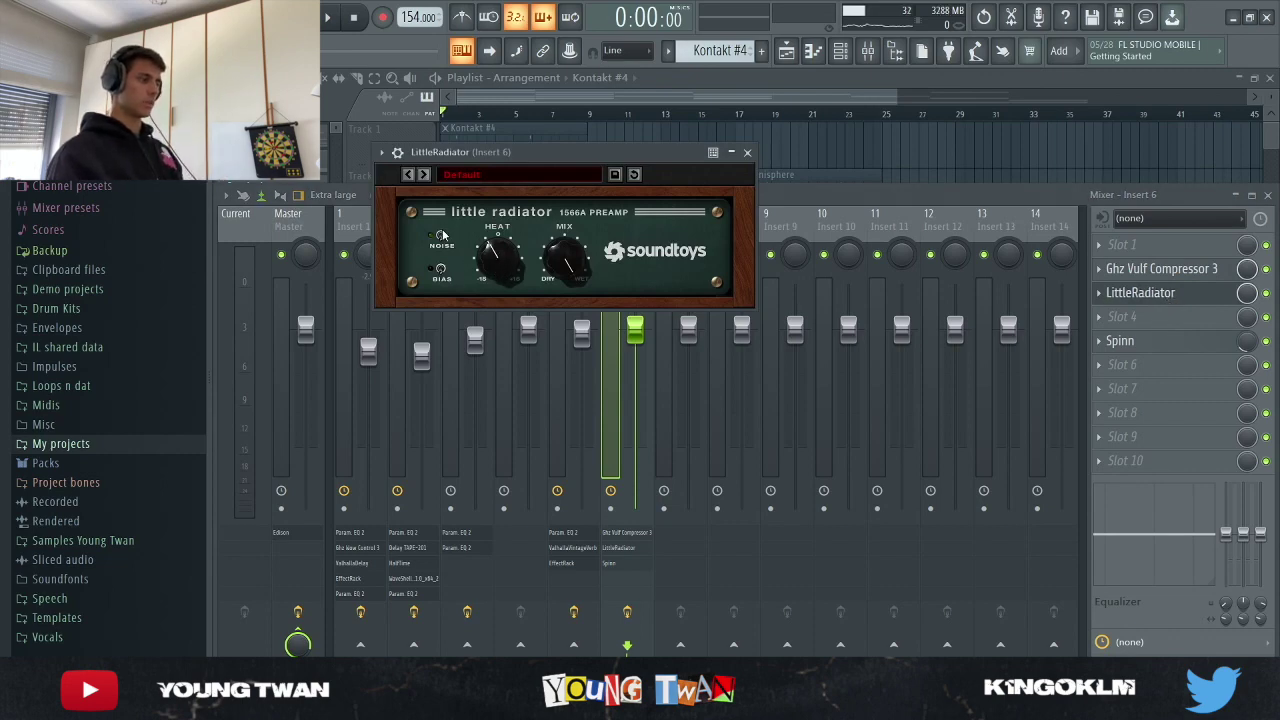
pyautogui.click(746, 153)
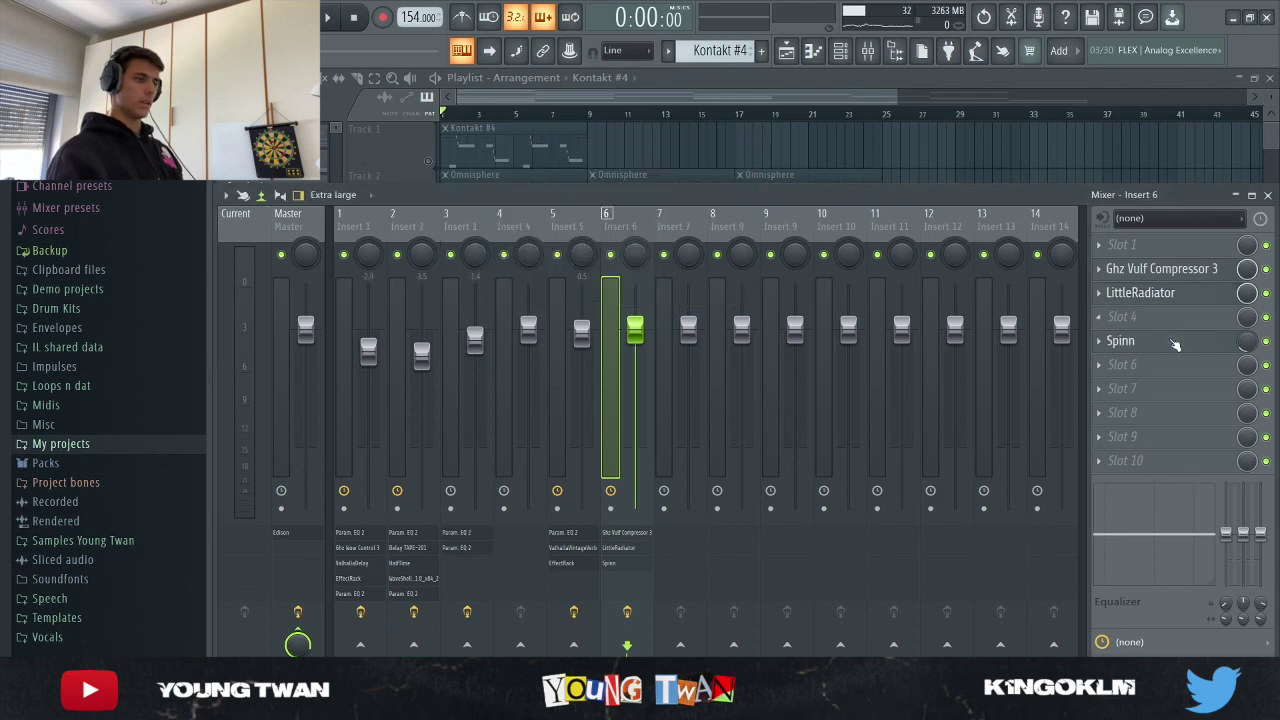
pyautogui.click(1175, 342)
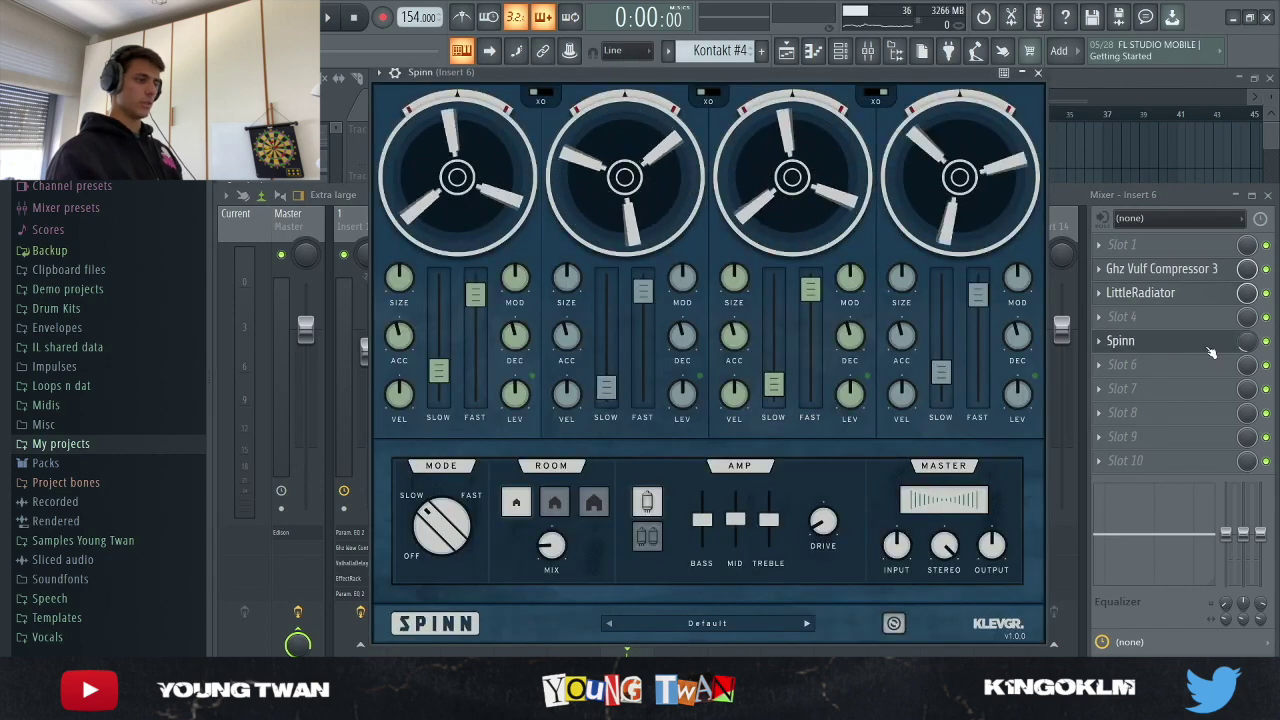
pyautogui.click(1218, 345)
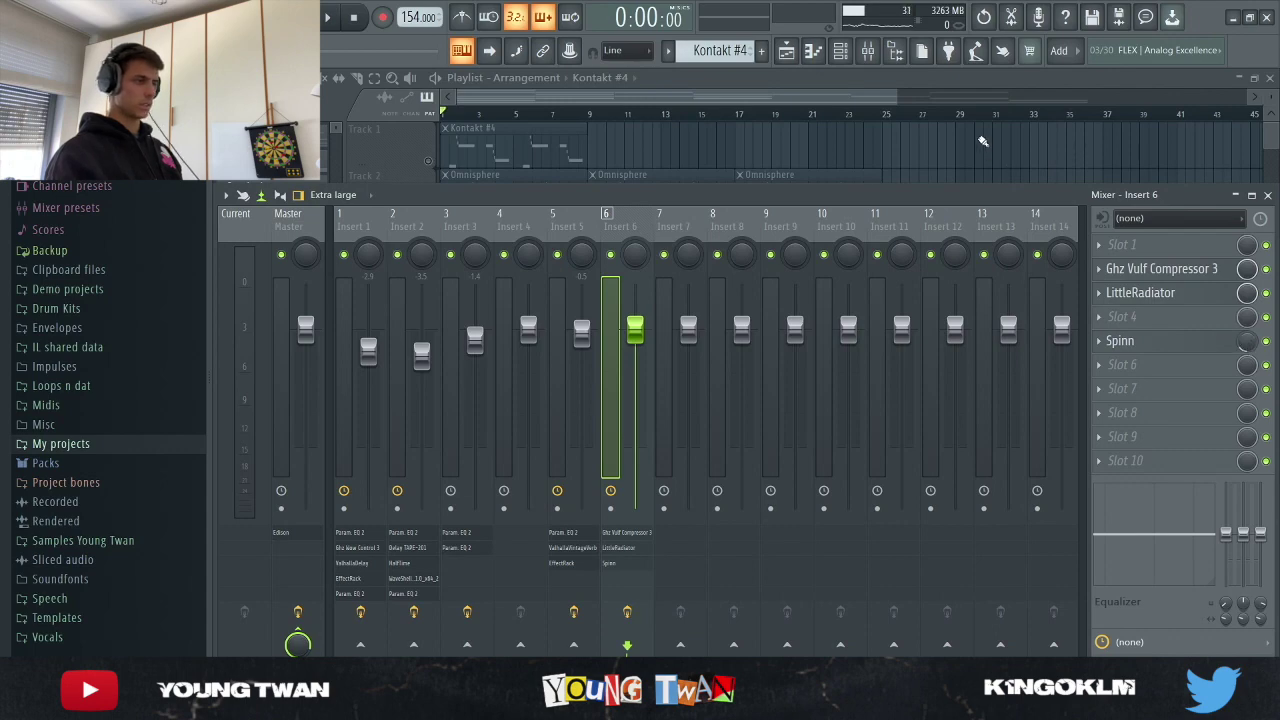
pyautogui.press('F9')
pyautogui.scroll(-3, 894, 320)
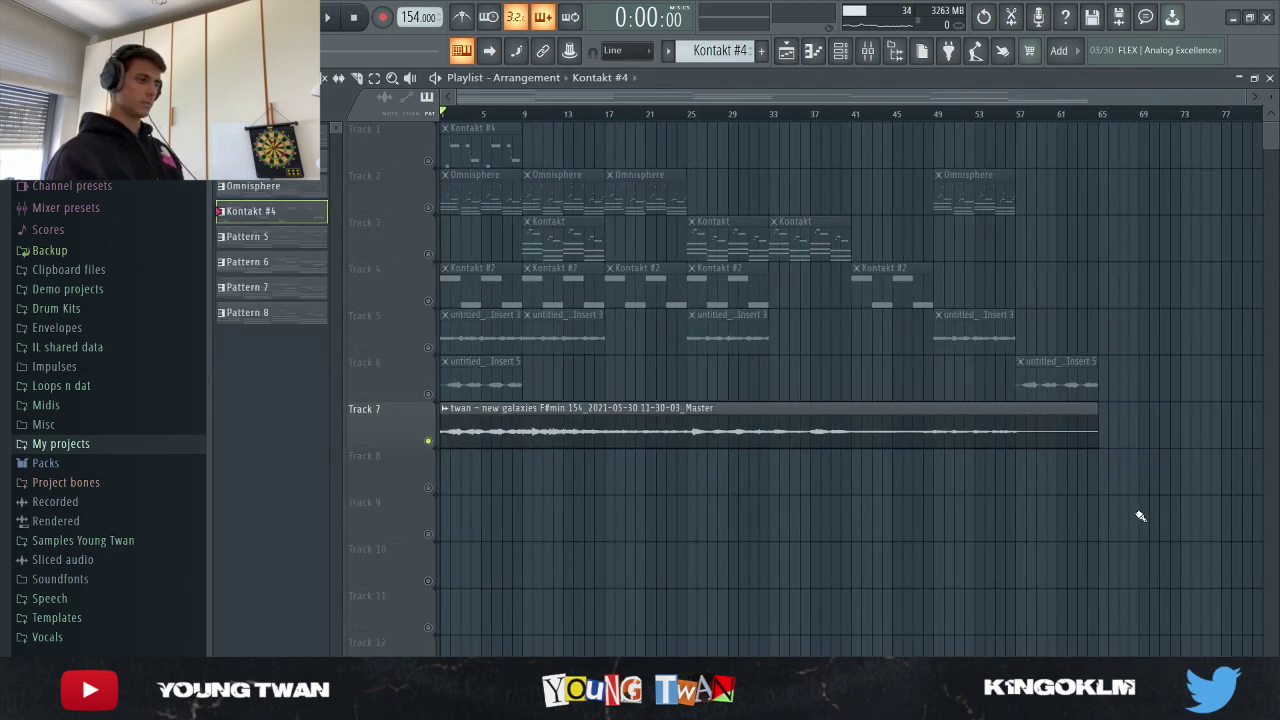